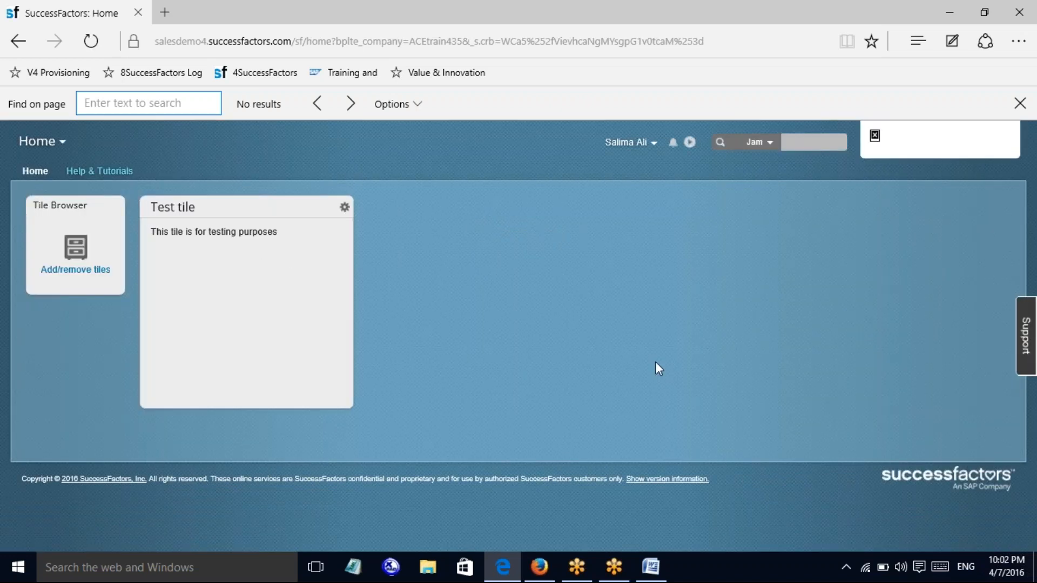
# Go to the Admin Center from the user menu and bring up the Company Settings pages
pyautogui.click(637, 148)
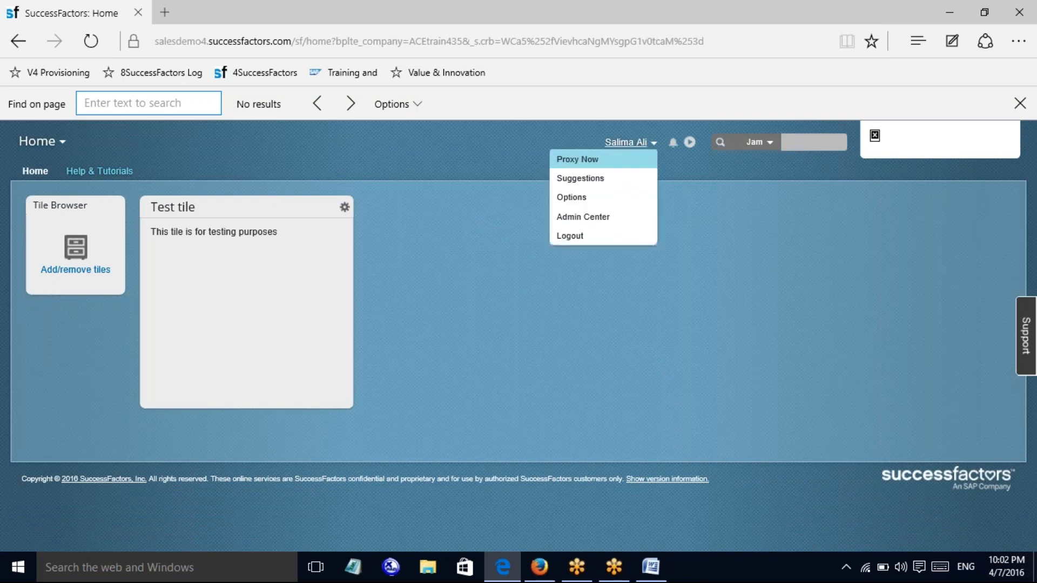
pyautogui.click(591, 217)
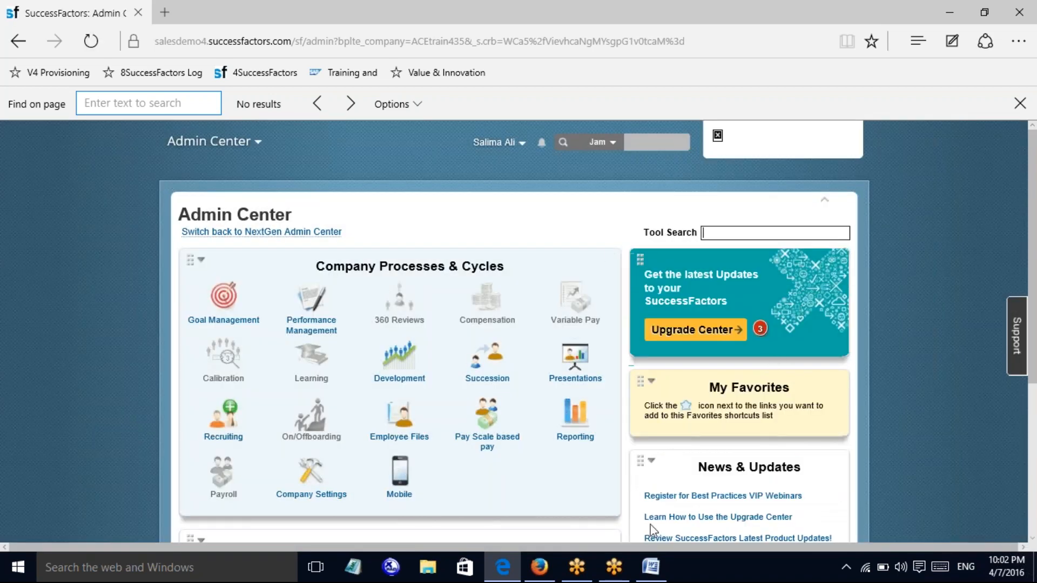
pyautogui.scroll(-2, 456, 488)
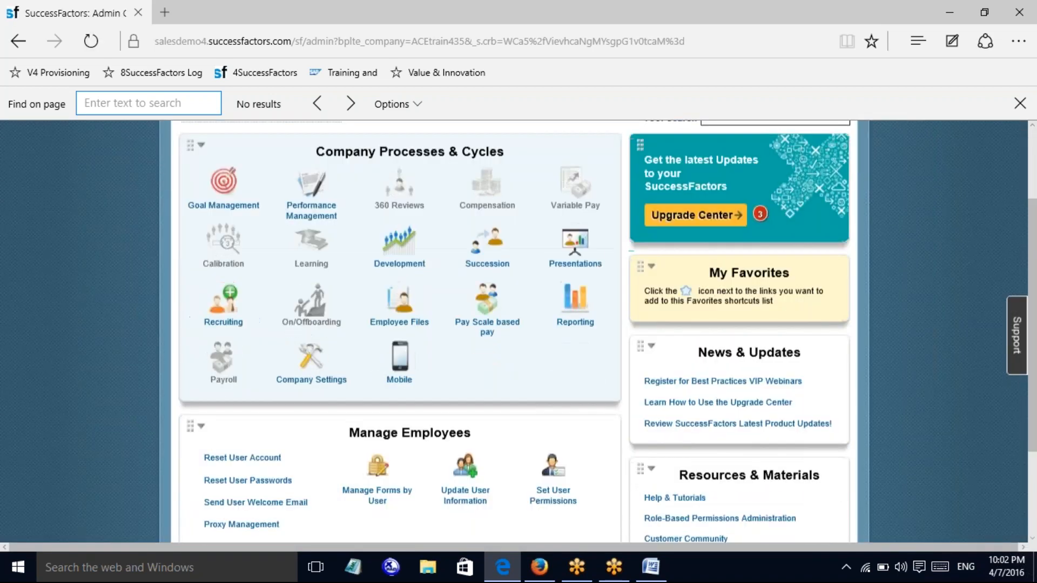
pyautogui.scroll(-2, 514, 393)
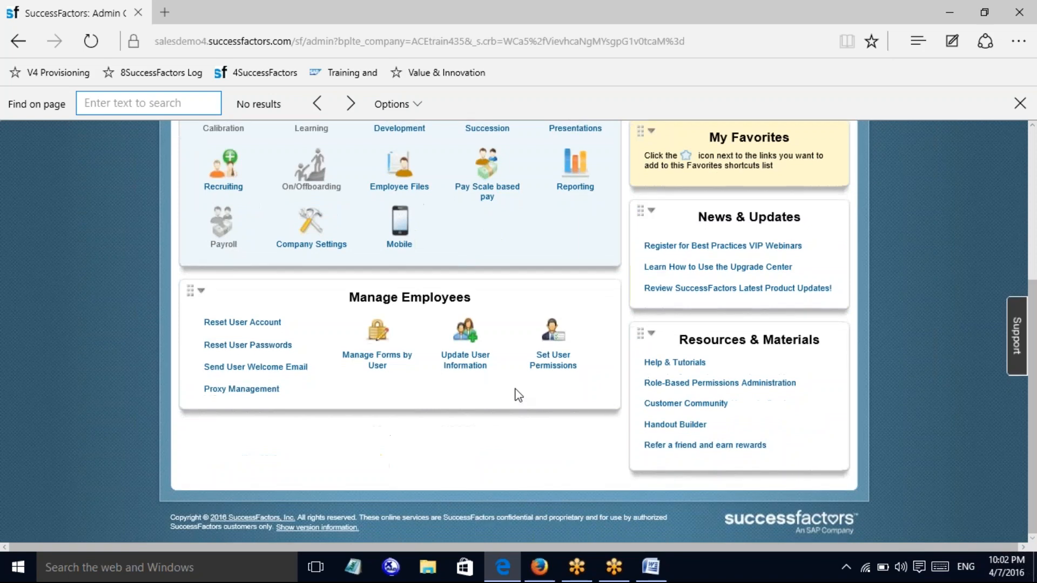
pyautogui.click(305, 224)
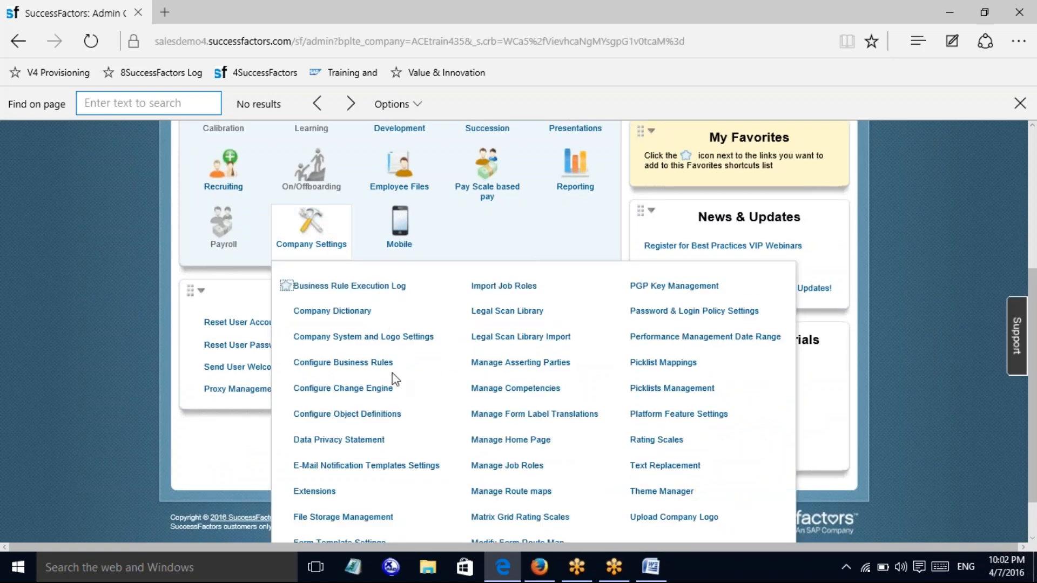
# In Manage Competencies, open the SuccessFactors 2.1 Competency Library's competency list
pyautogui.click(498, 390)
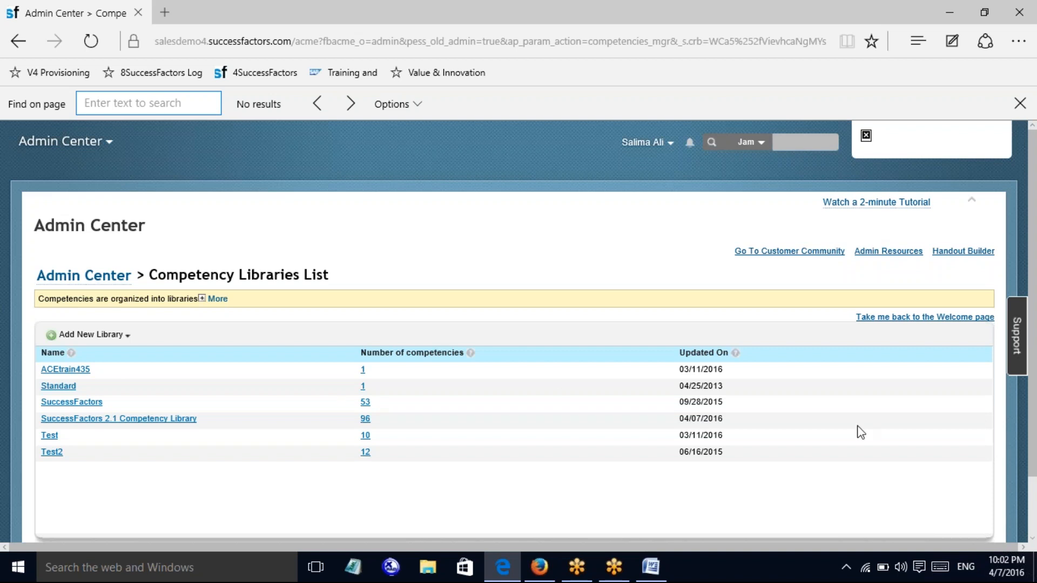
pyautogui.click(108, 420)
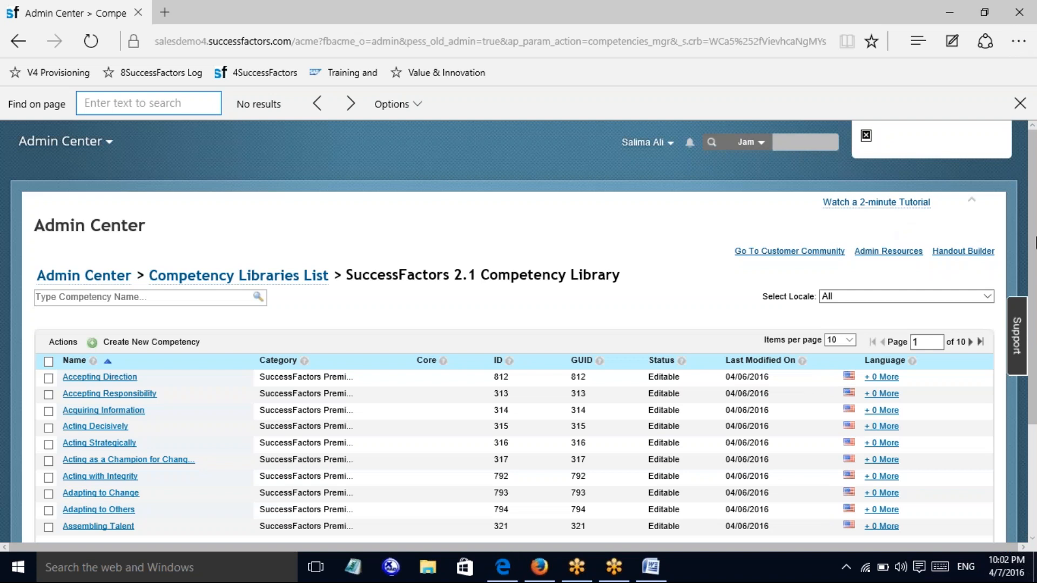
pyautogui.moveTo(1035, 217); pyautogui.dragTo(1035, 264)
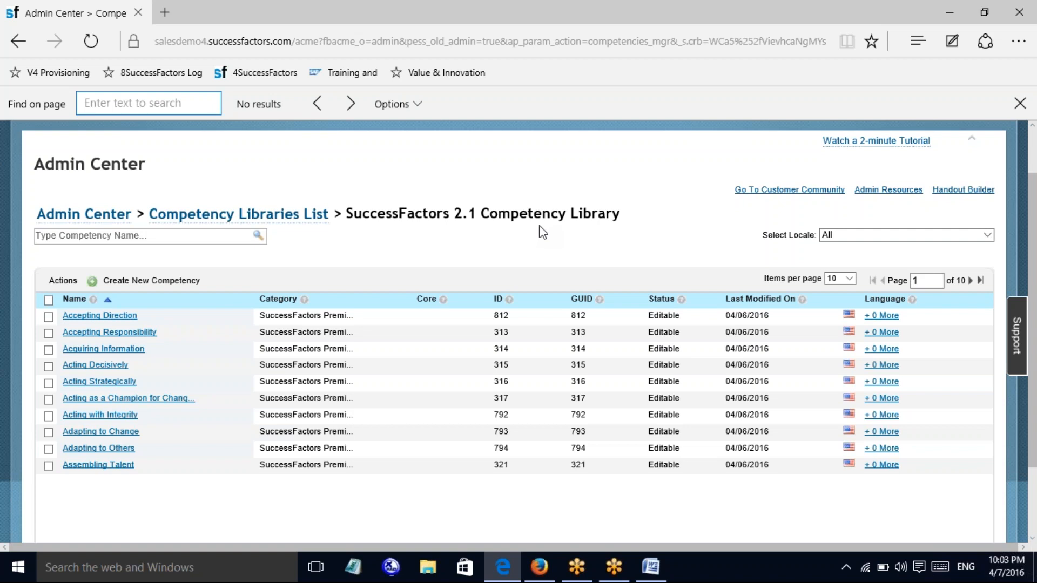
# Open the Accepting Direction competency and scroll down to its Save/Save As bar
pyautogui.click(109, 319)
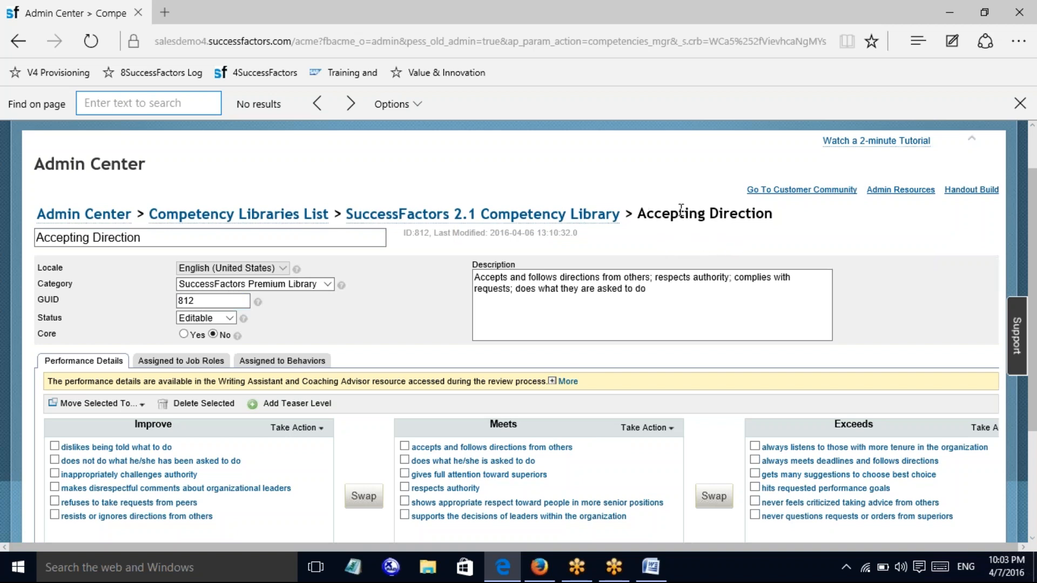
pyautogui.moveTo(1035, 229); pyautogui.dragTo(1035, 354)
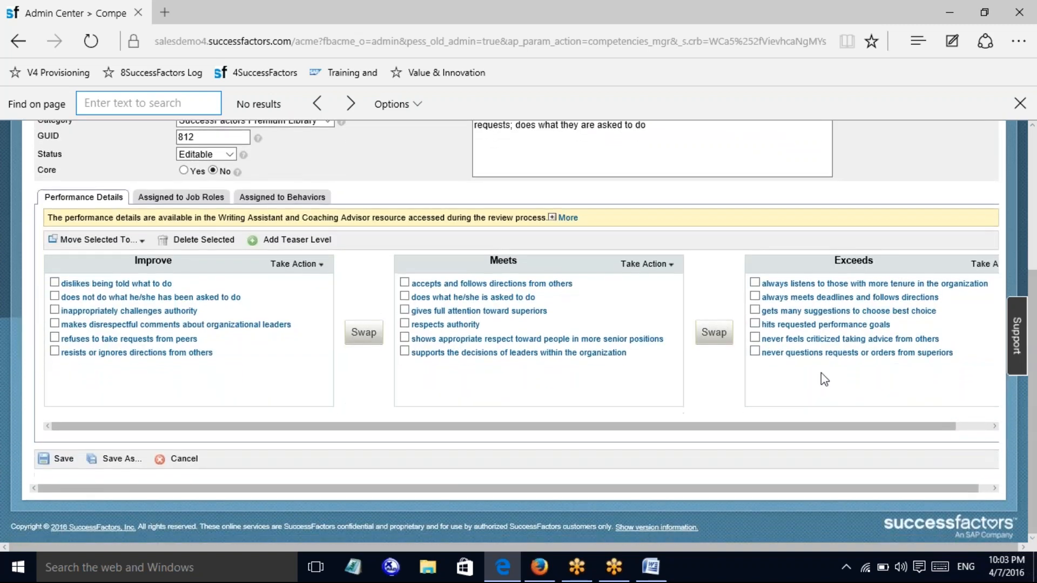
# Use Save As to copy Accepting Direction as test_competency with GUID 099
pyautogui.click(122, 459)
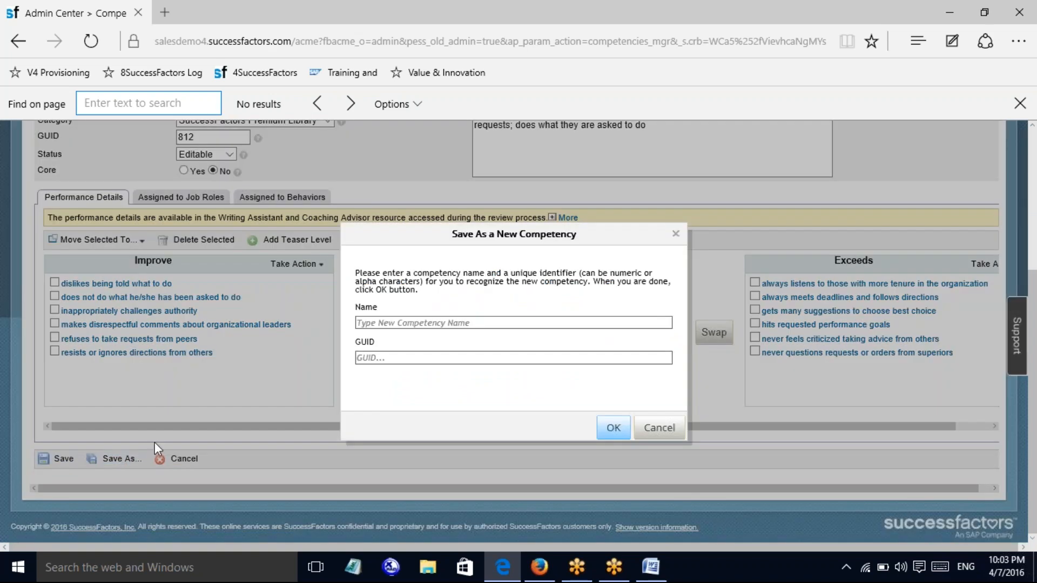
pyautogui.click(396, 326)
pyautogui.write('test_competency')
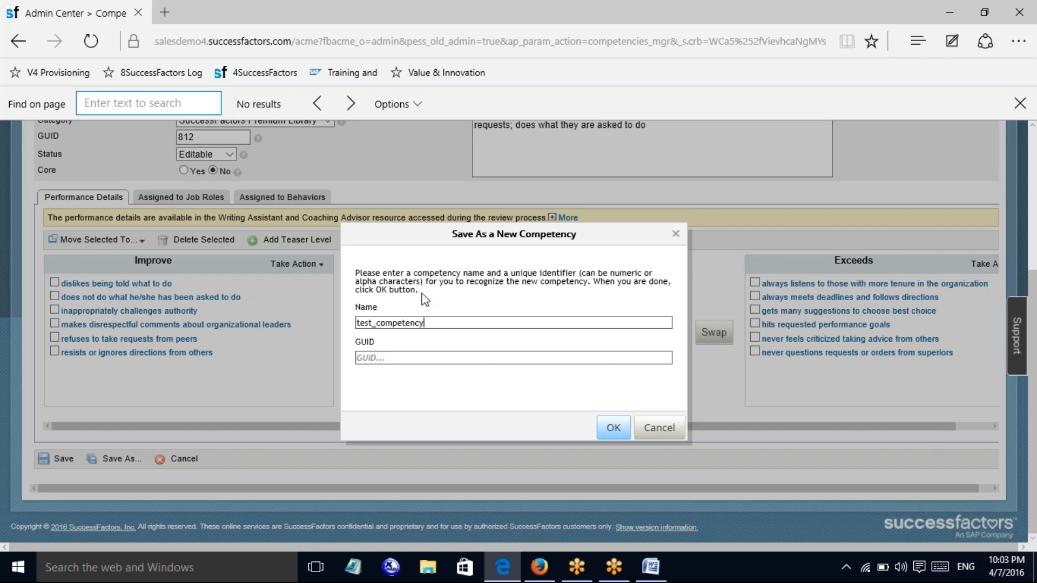
pyautogui.click(388, 358)
pyautogui.write('099')
pyautogui.click(613, 429)
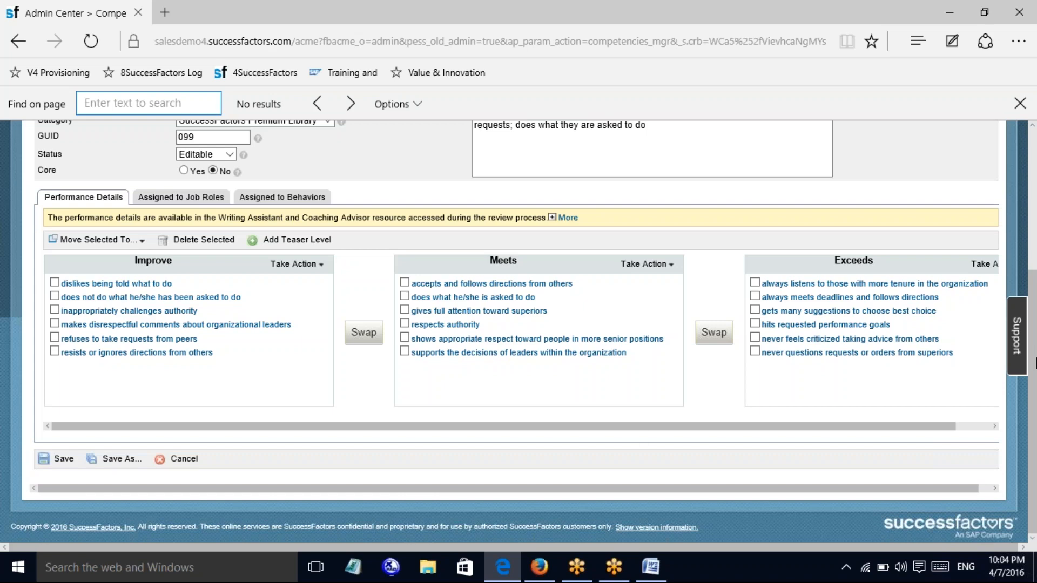
pyautogui.scroll(4, 1031, 363)
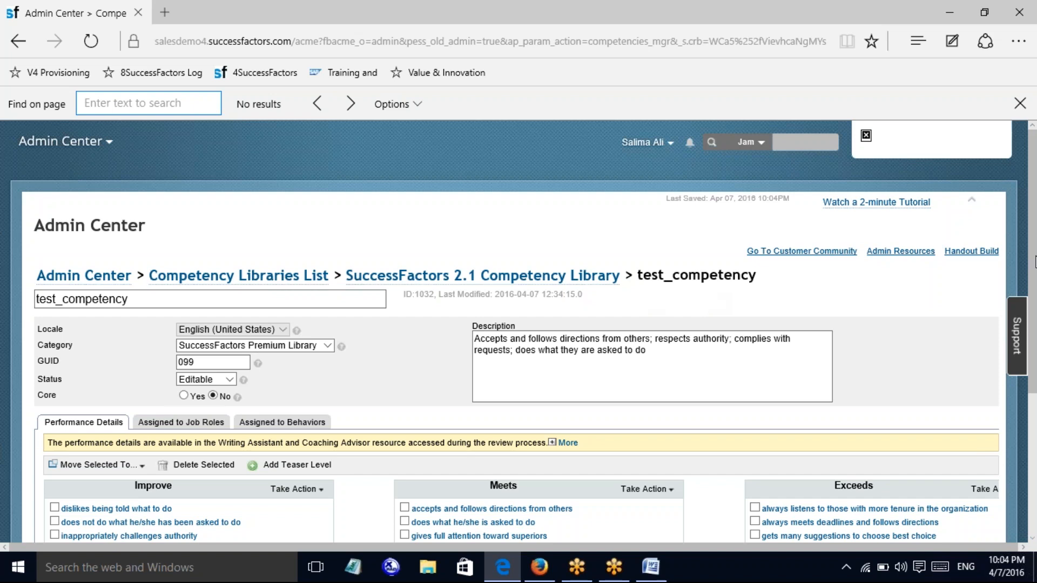
pyautogui.moveTo(1035, 261); pyautogui.dragTo(1035, 306)
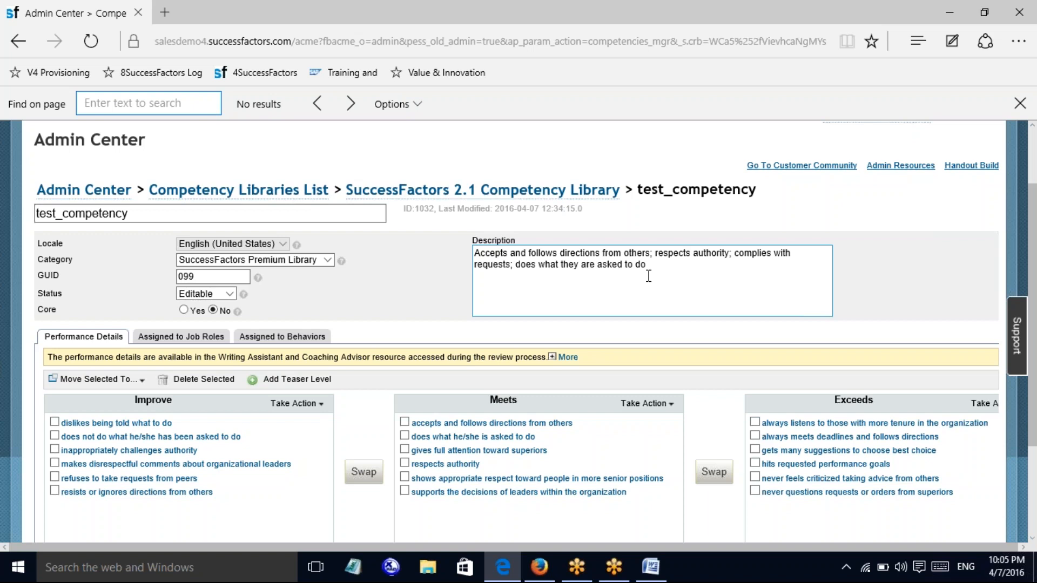
pyautogui.click(68, 216)
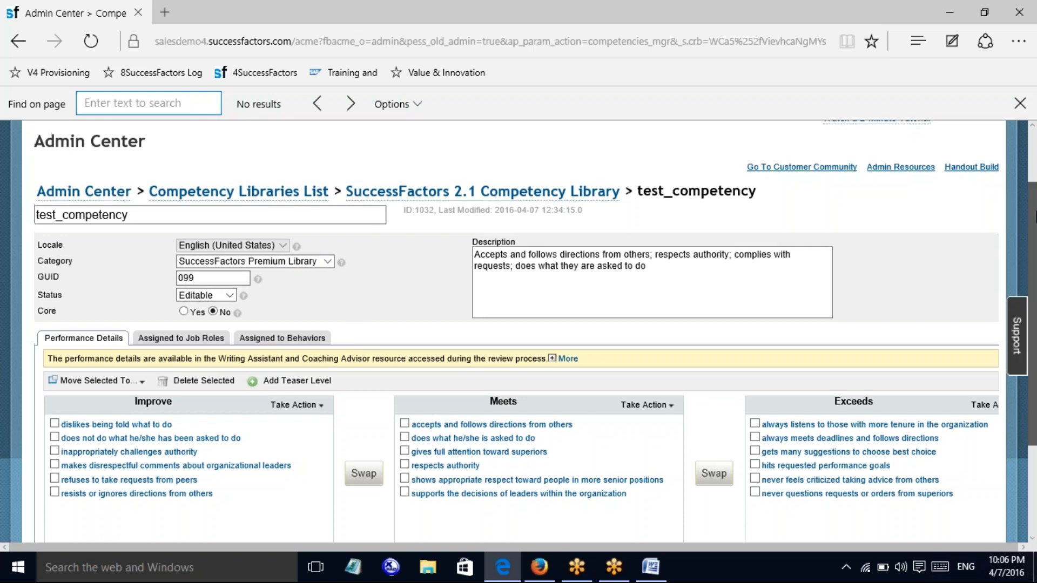
pyautogui.scroll(2, 837, 170)
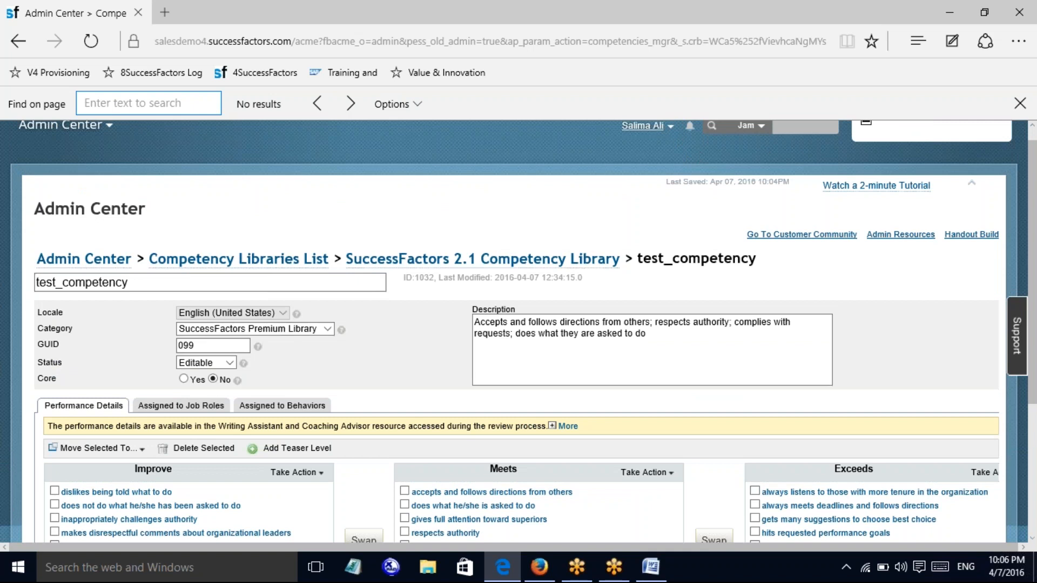
pyautogui.click(645, 125)
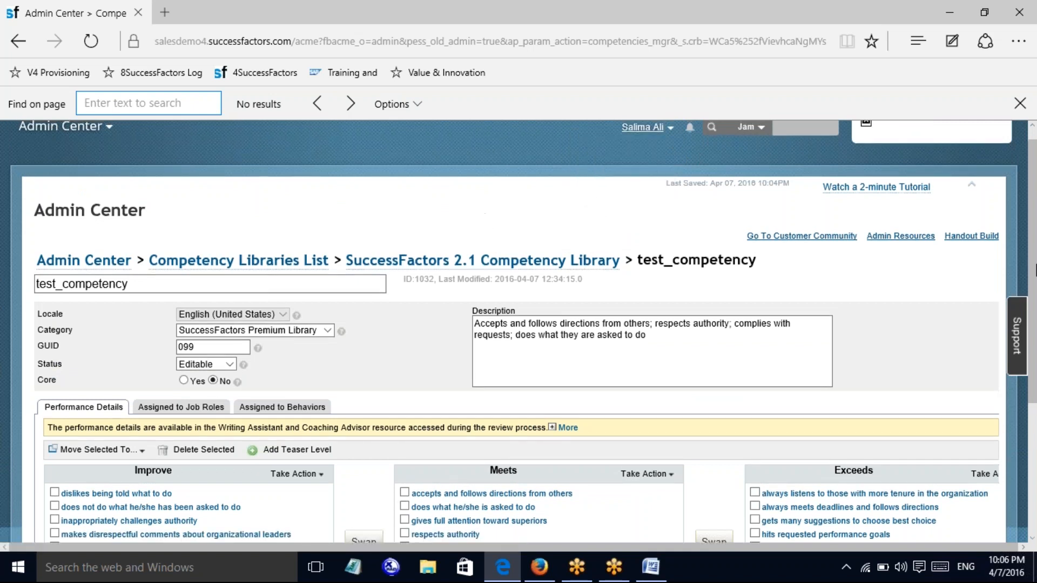
pyautogui.moveTo(1034, 270); pyautogui.dragTo(1003, 350)
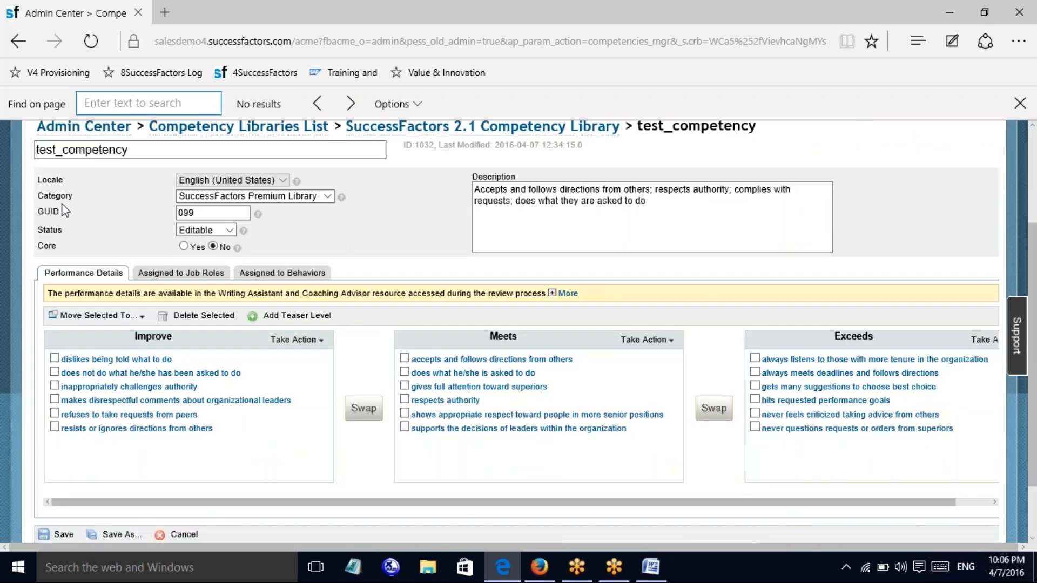
# Show test_competency's Category dropdown options, closing it once and reopening it
pyautogui.click(329, 199)
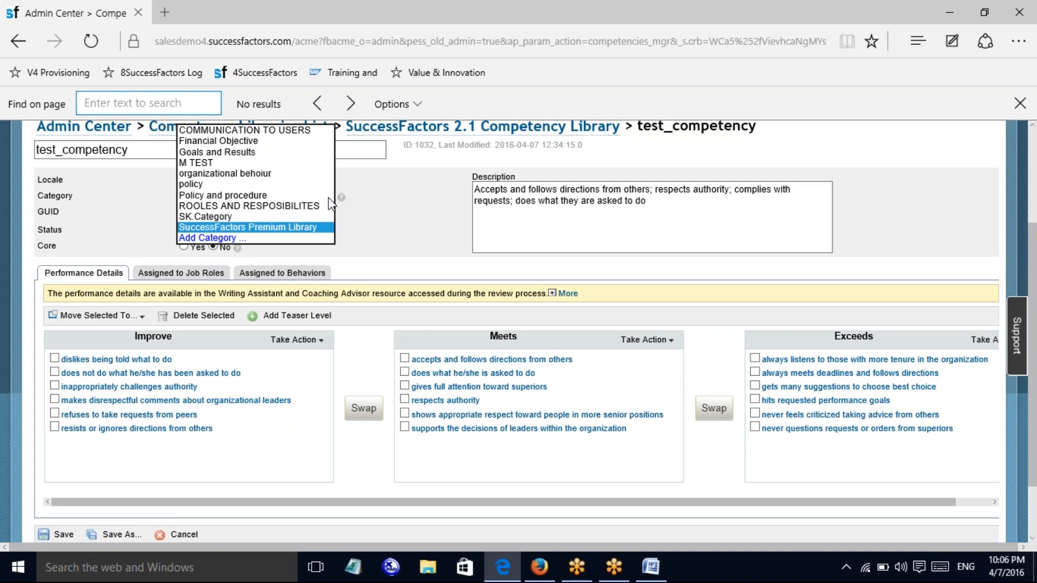
pyautogui.click(623, 22)
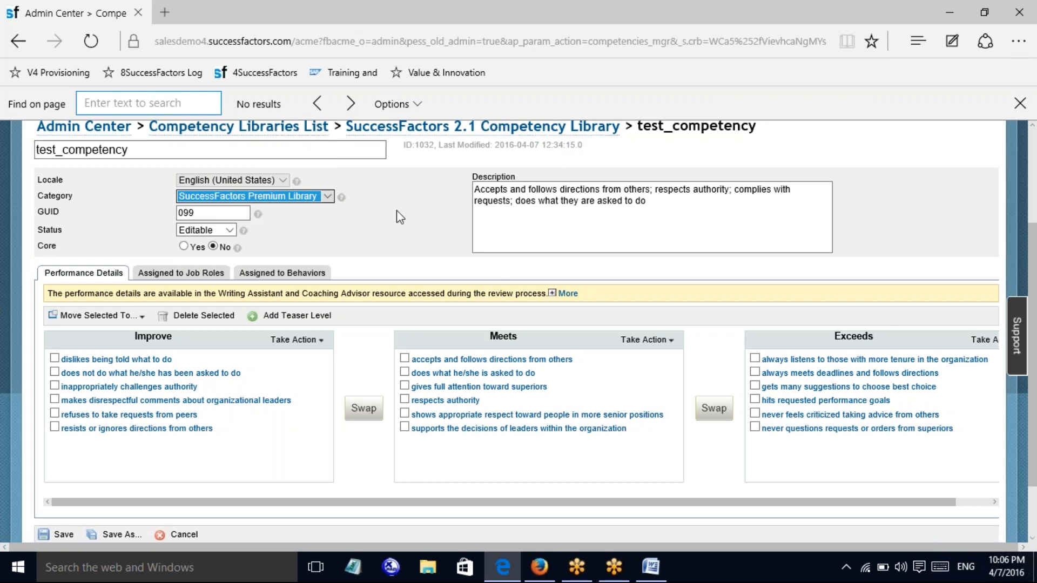
pyautogui.click(326, 195)
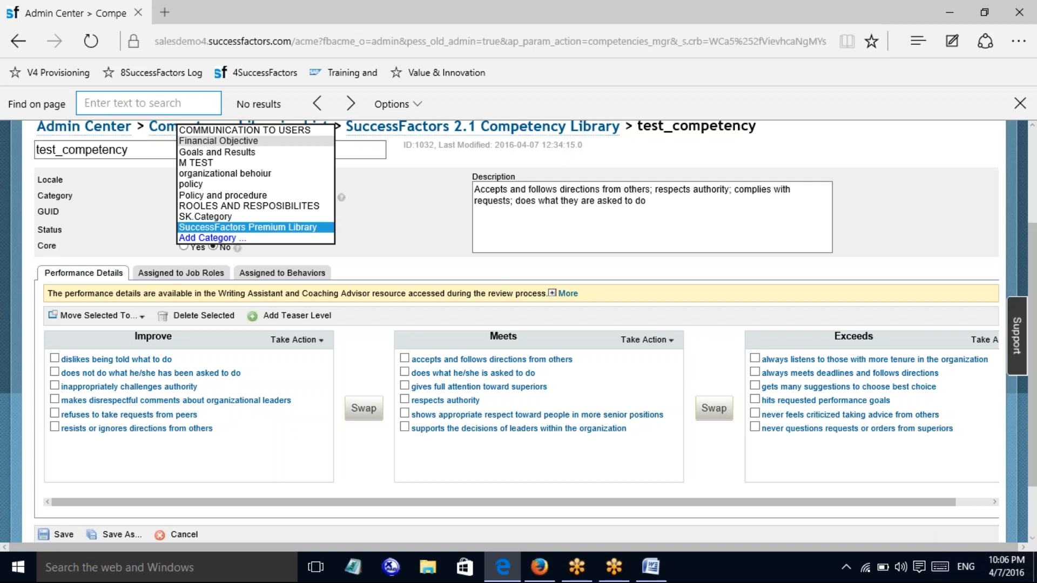
# Add the category 'direction to the users guide compency' and confirm it in the Category dropdown
pyautogui.click(217, 238)
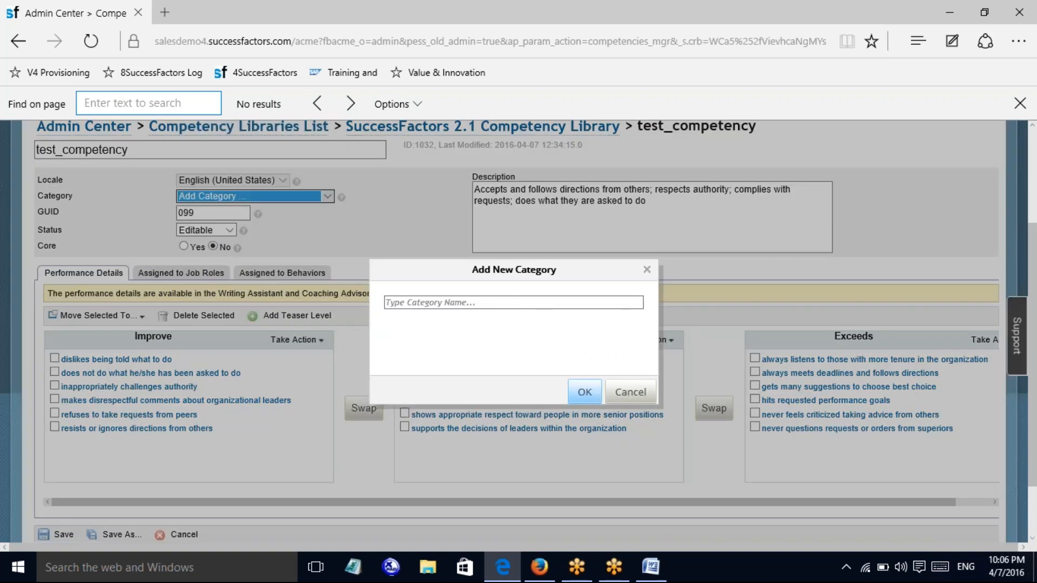
pyautogui.click(524, 303)
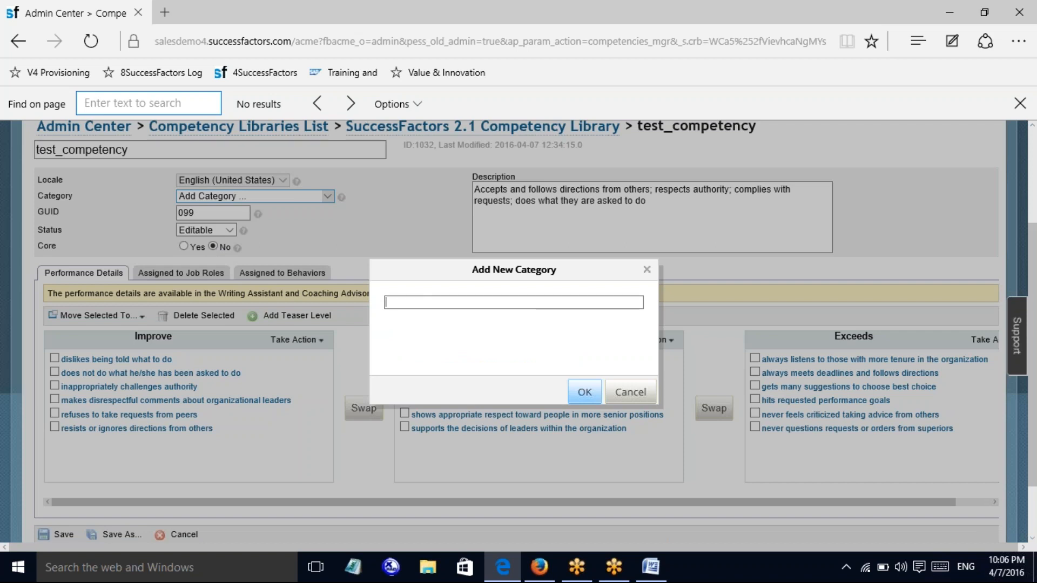
pyautogui.write('direction to the users guide')
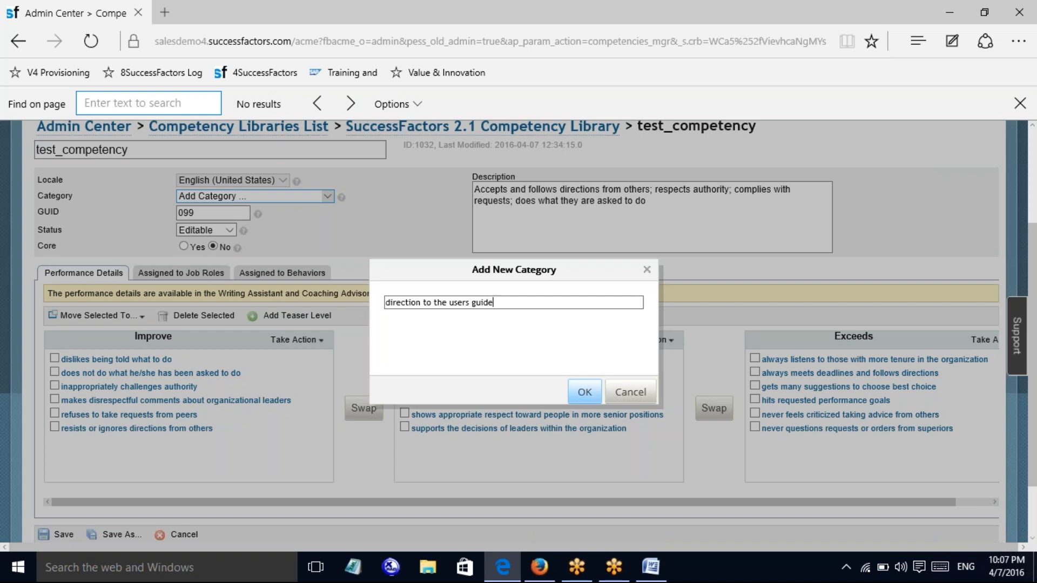
pyautogui.write('compency')
pyautogui.click(583, 393)
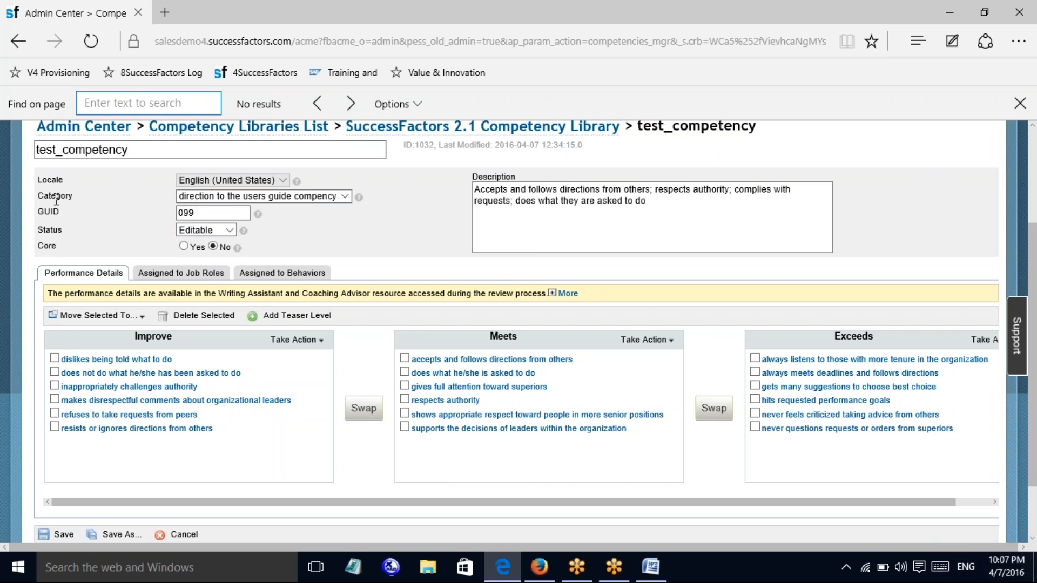
pyautogui.click(344, 197)
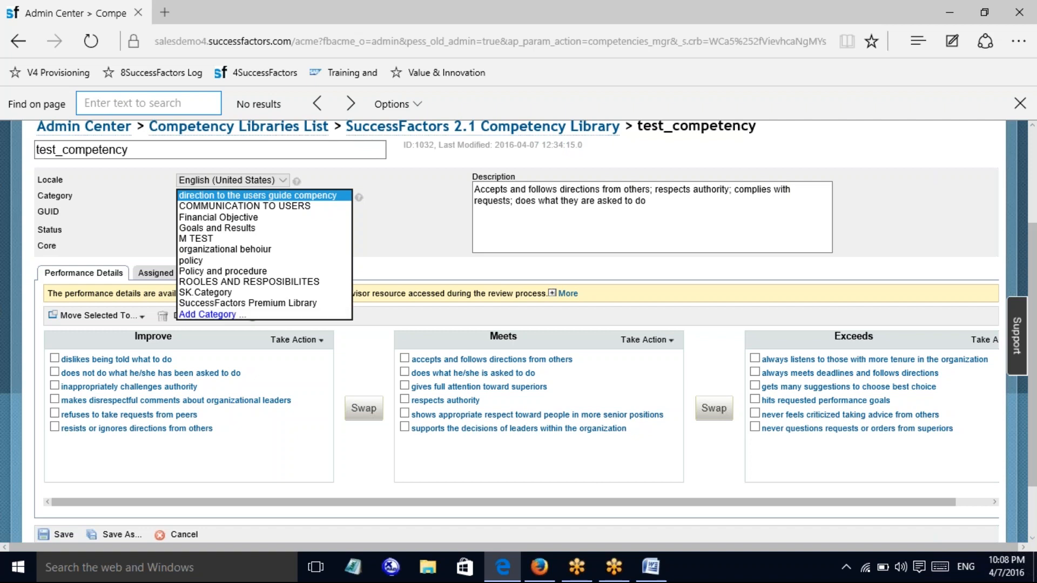
pyautogui.click(468, 199)
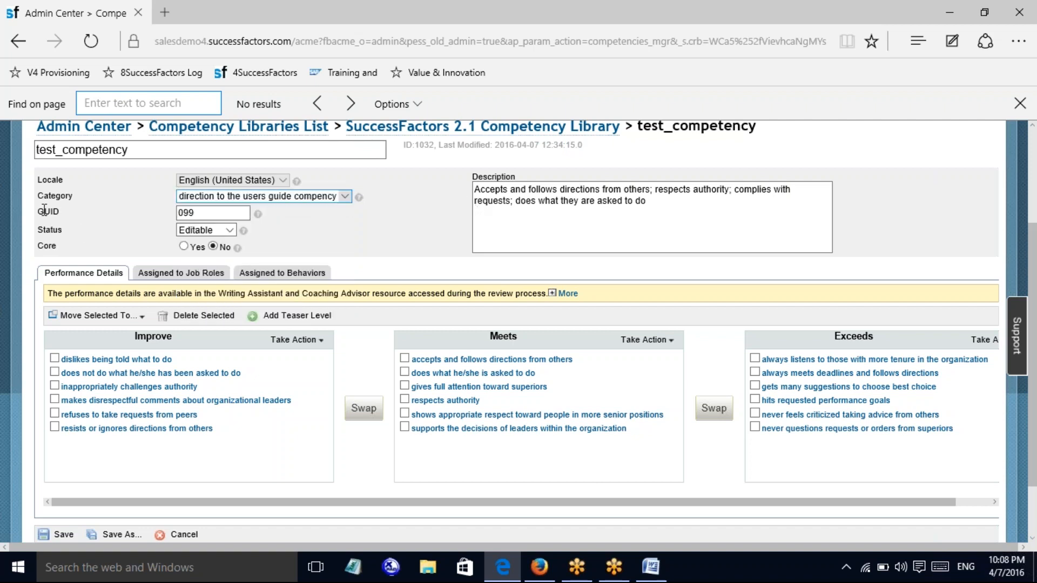
# Focus the GUID value 099, then show the Hidden, Editable and Read-only status options
pyautogui.click(189, 212)
pyautogui.click(228, 230)
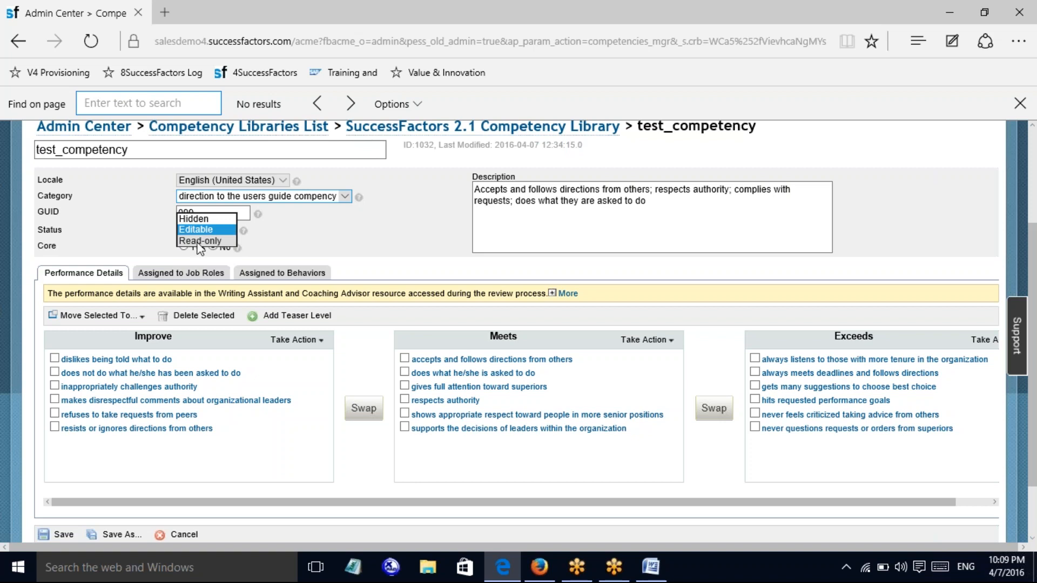
pyautogui.click(278, 245)
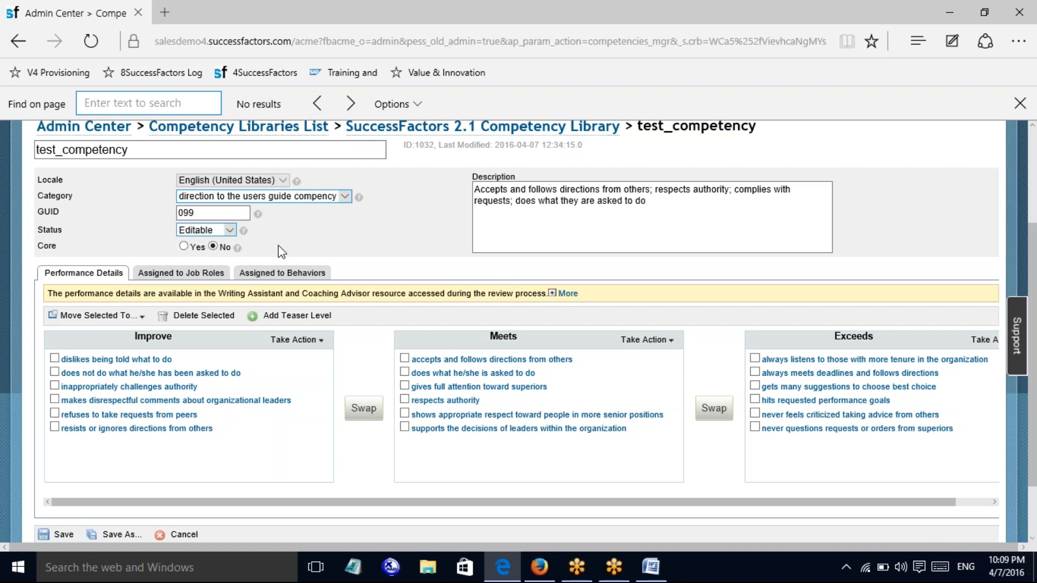
pyautogui.click(229, 231)
pyautogui.click(229, 233)
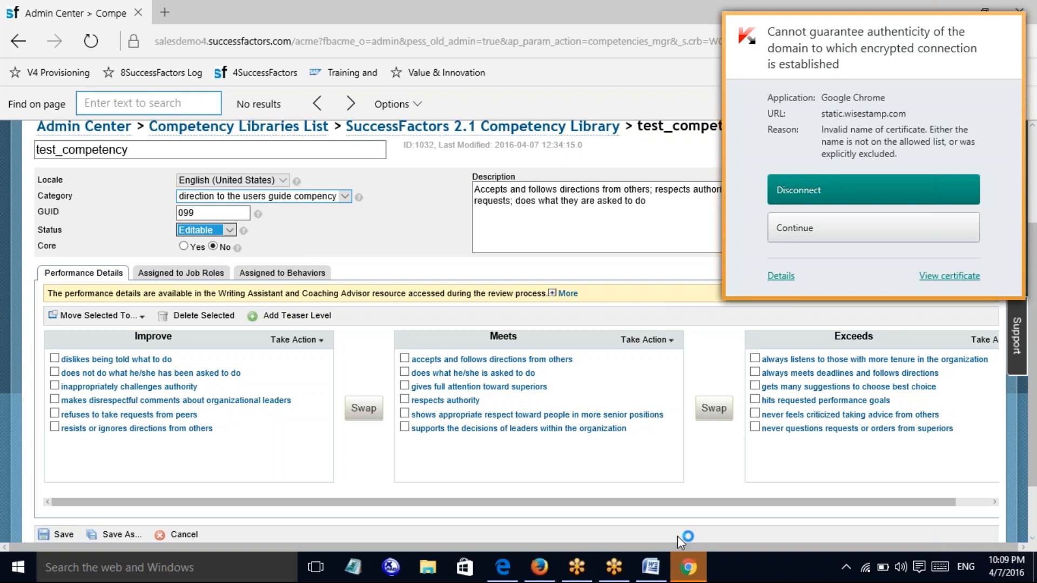
pyautogui.click(689, 568)
pyautogui.click(689, 568)
pyautogui.click(214, 247)
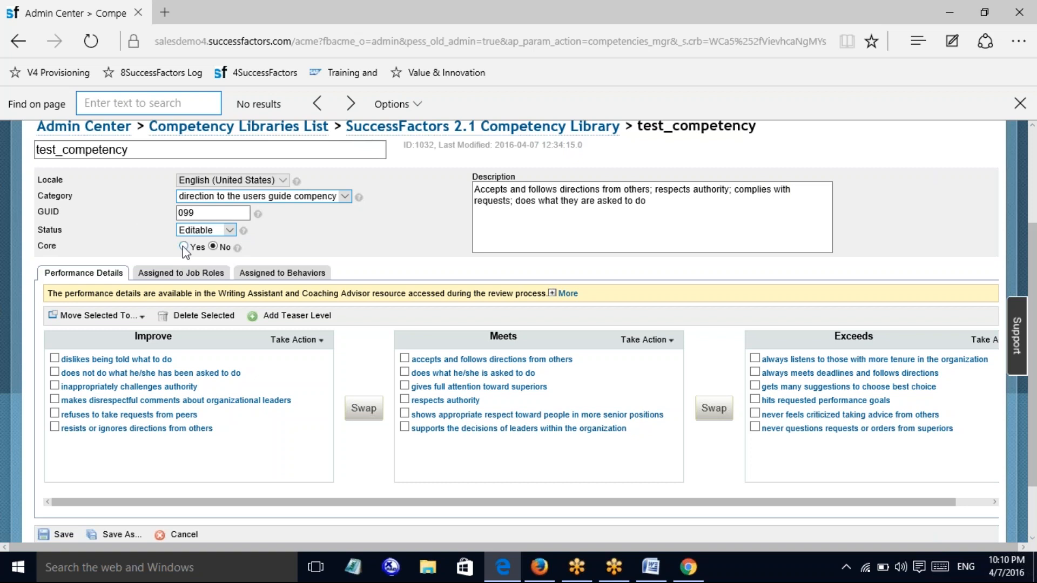
pyautogui.click(229, 234)
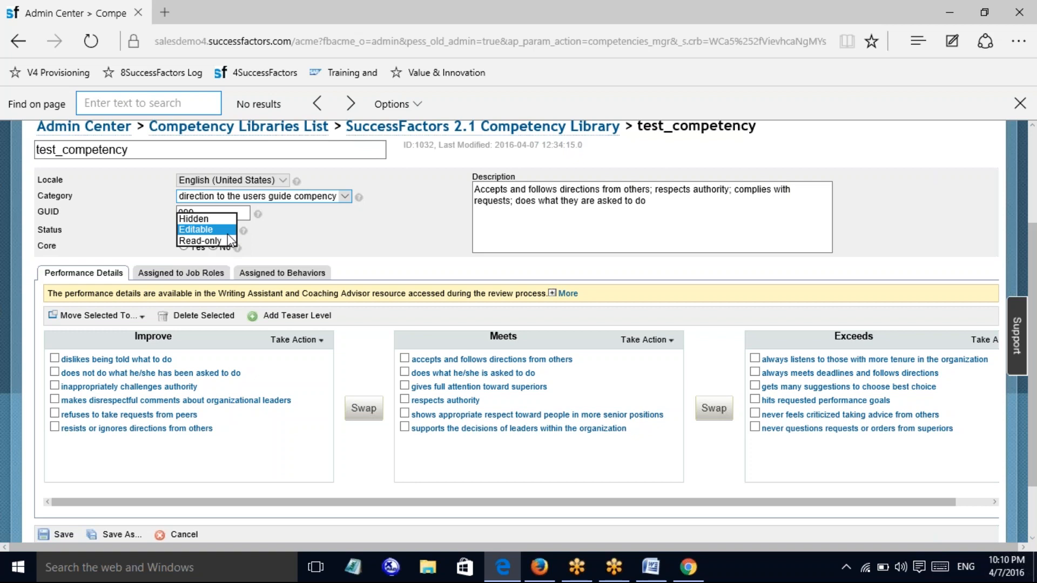
pyautogui.click(388, 222)
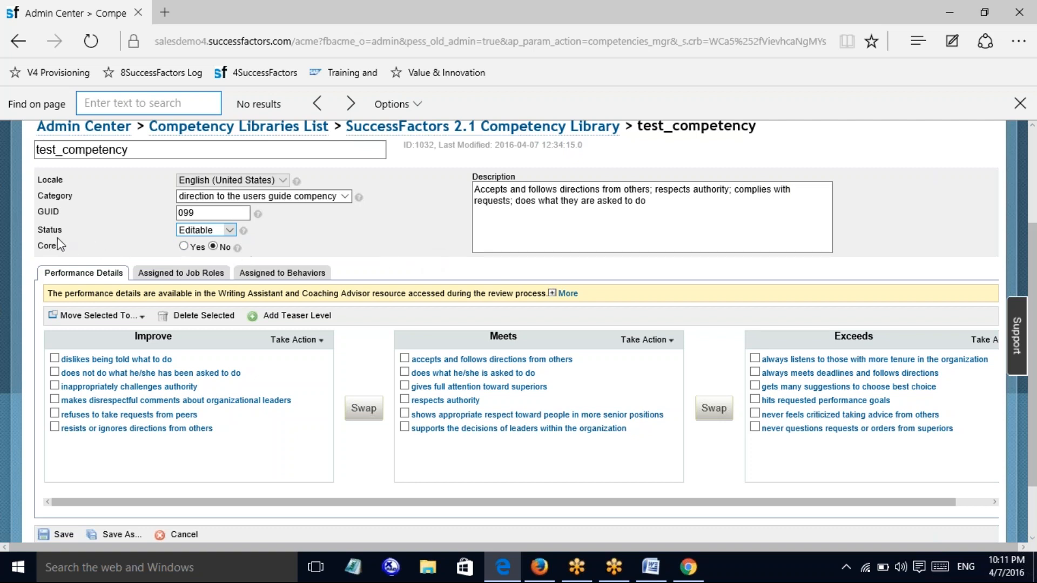
# Open and close the Status options twice, leaving test_competency Editable
pyautogui.click(229, 232)
pyautogui.click(228, 232)
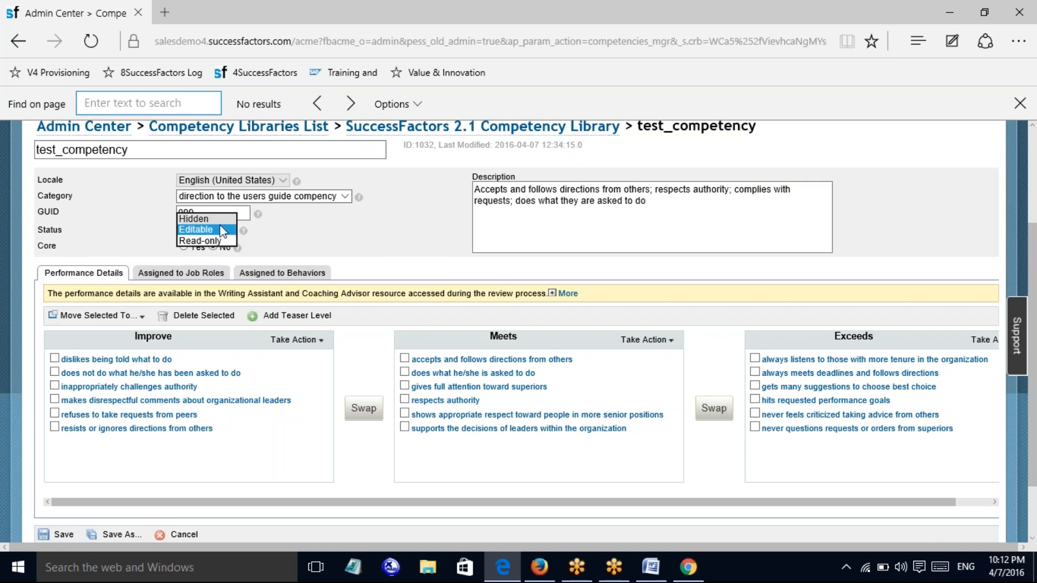
pyautogui.click(329, 251)
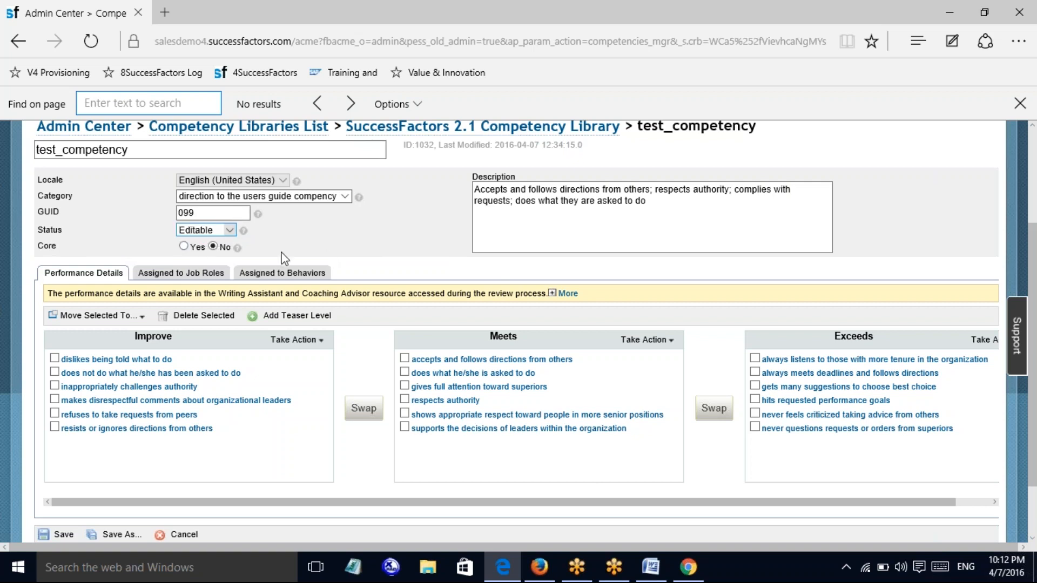
pyautogui.click(229, 230)
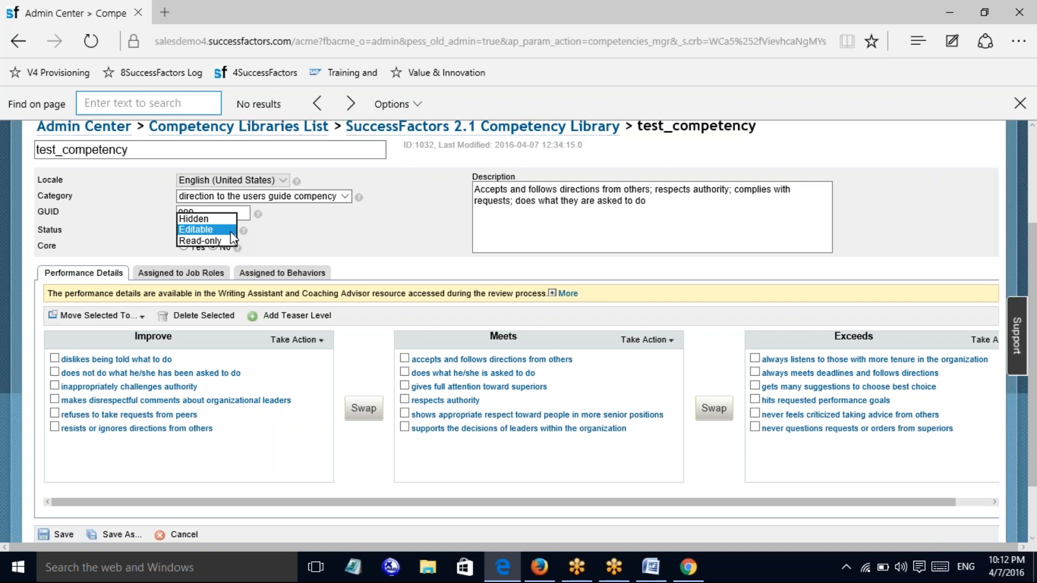
pyautogui.click(292, 242)
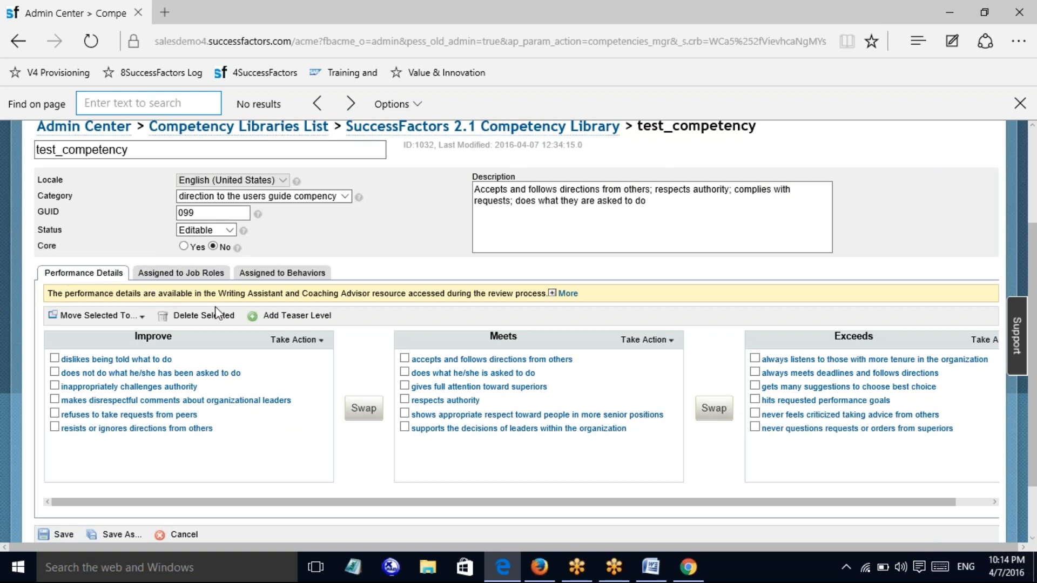
pyautogui.click(308, 340)
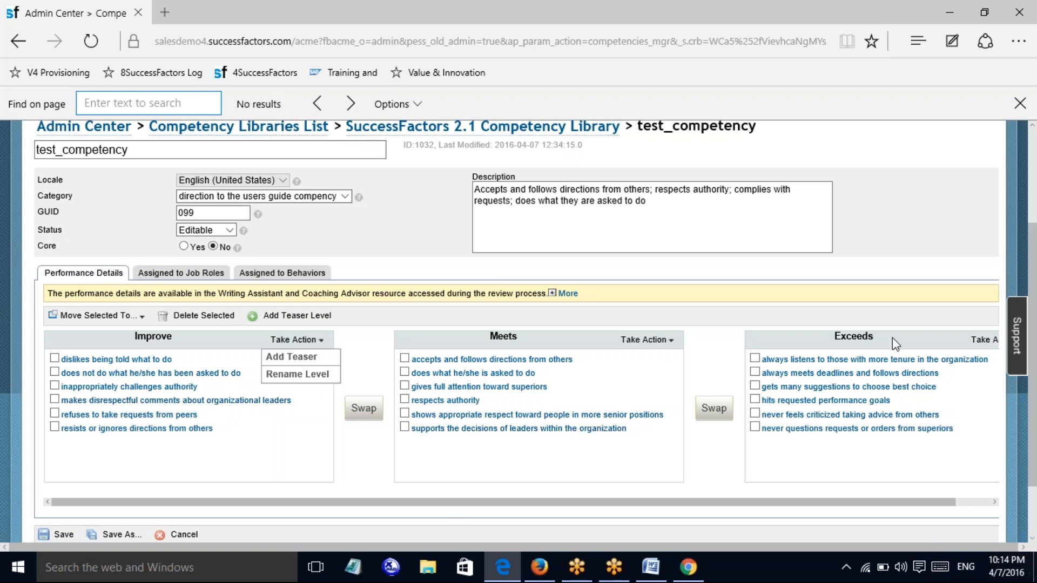
pyautogui.click(294, 357)
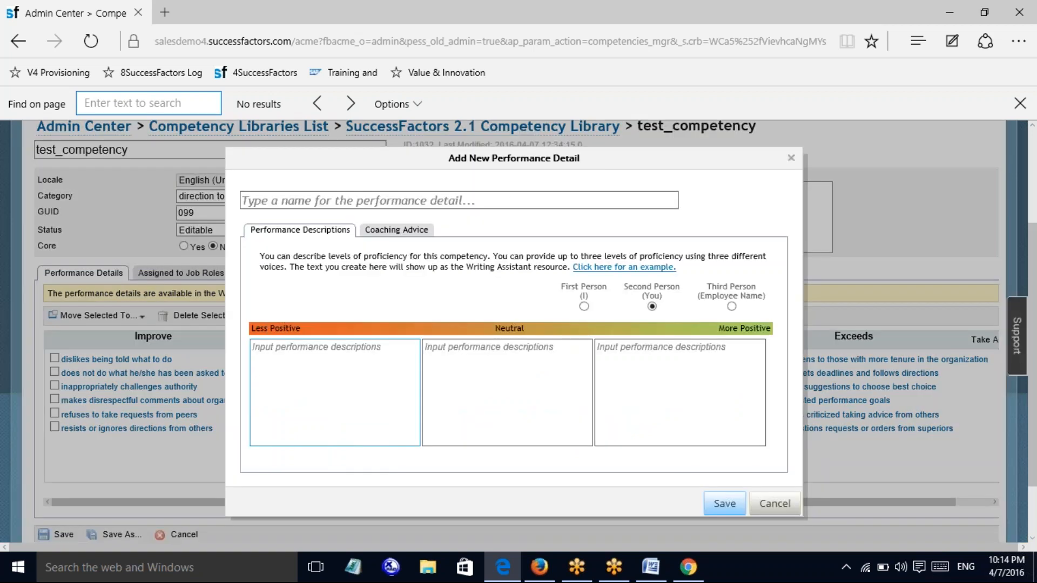
pyautogui.click(354, 197)
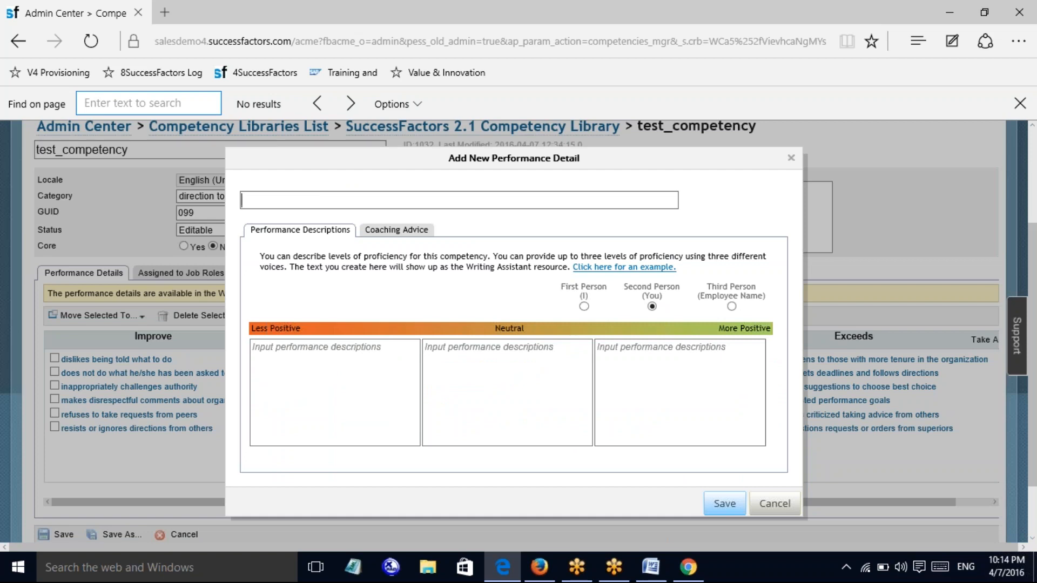
pyautogui.click(327, 370)
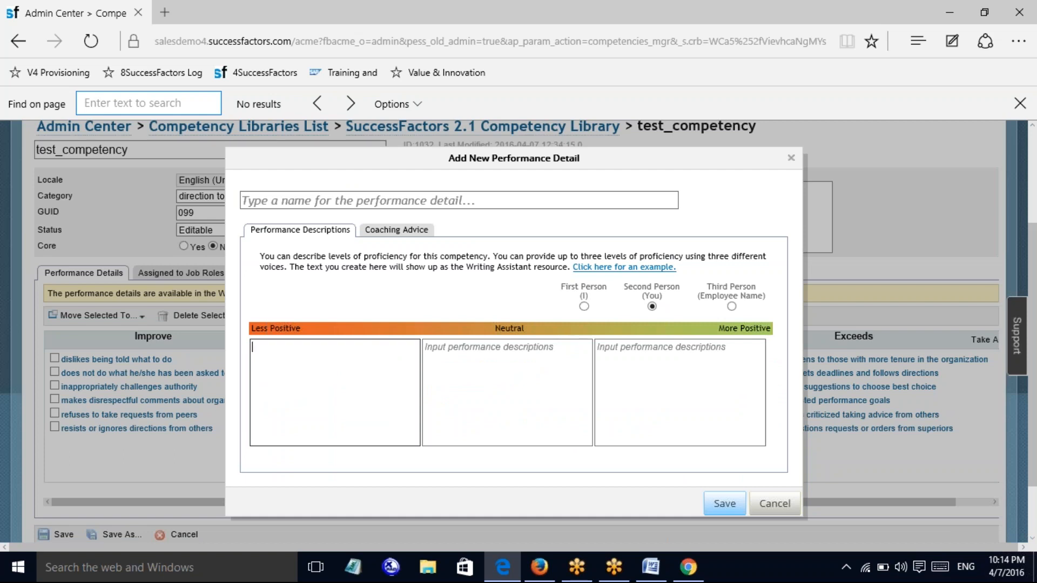
pyautogui.click(472, 372)
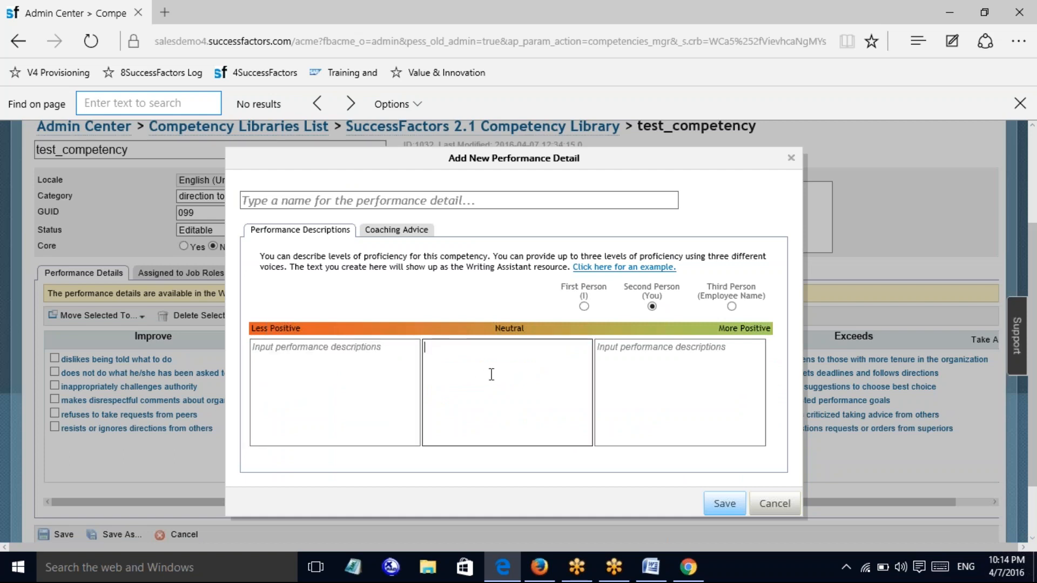
pyautogui.click(688, 342)
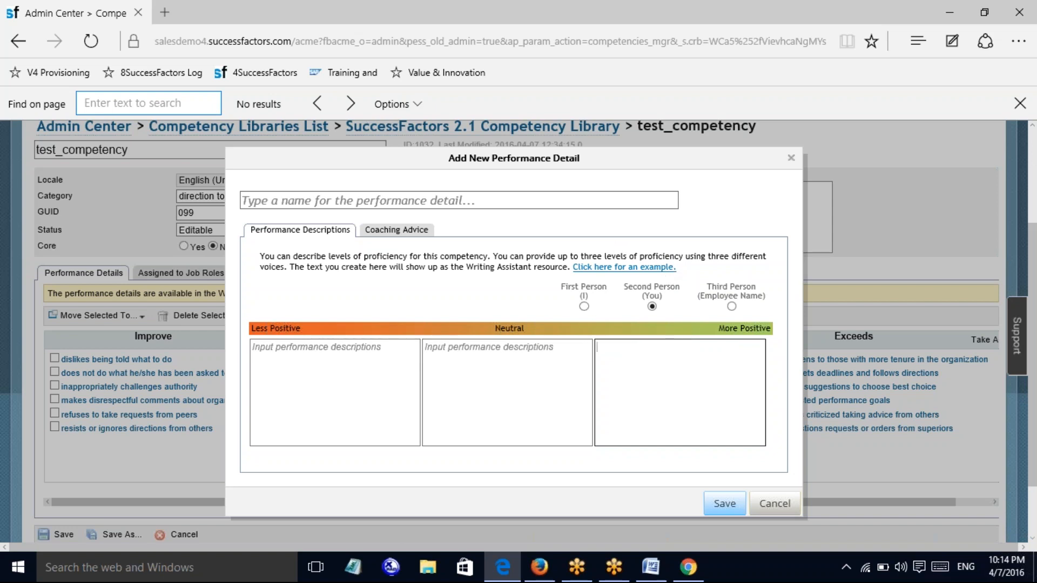
pyautogui.click(775, 504)
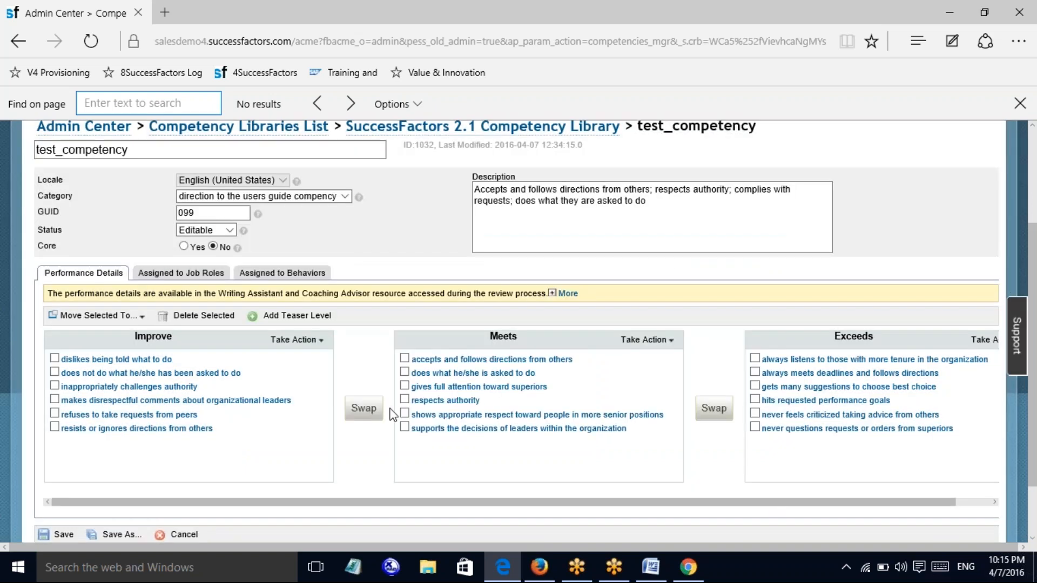
# Add a new teaser level named test
pyautogui.click(297, 315)
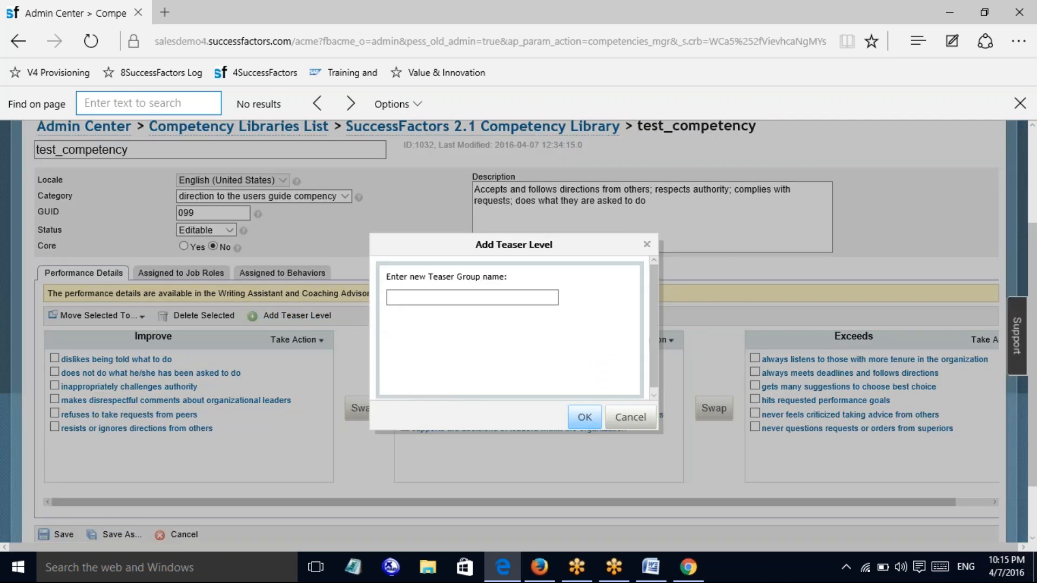
pyautogui.click(466, 298)
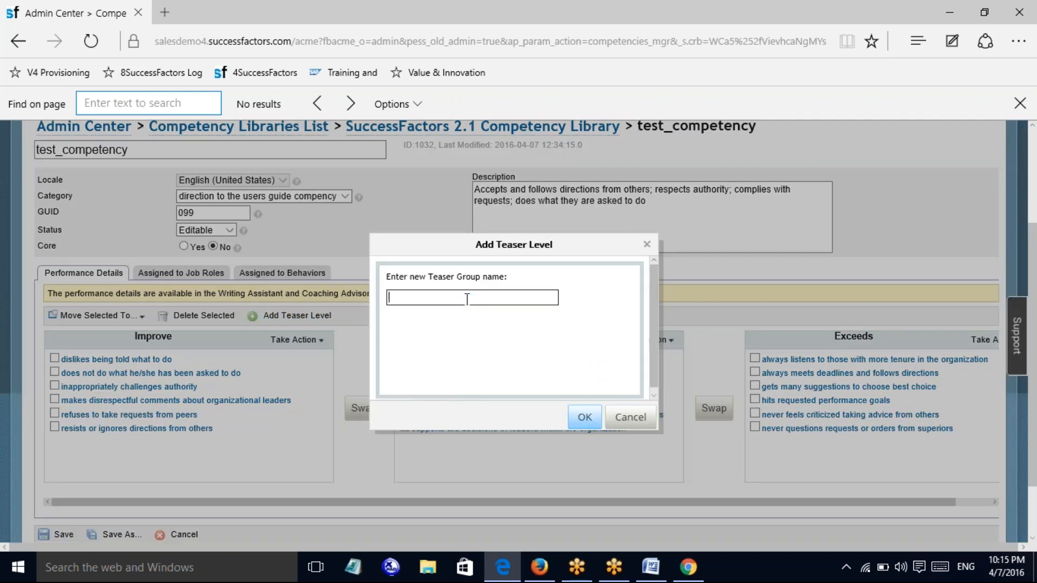
pyautogui.write('test')
pyautogui.click(585, 417)
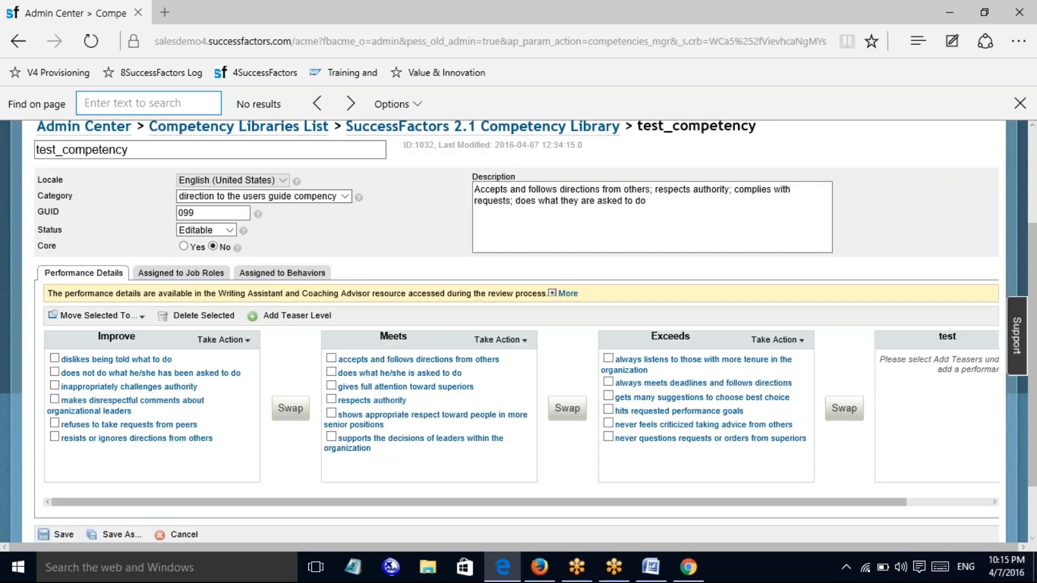
# Move test ahead of Improve, then check 'refuses to take requests from peers'
pyautogui.moveTo(628, 503); pyautogui.dragTo(824, 497)
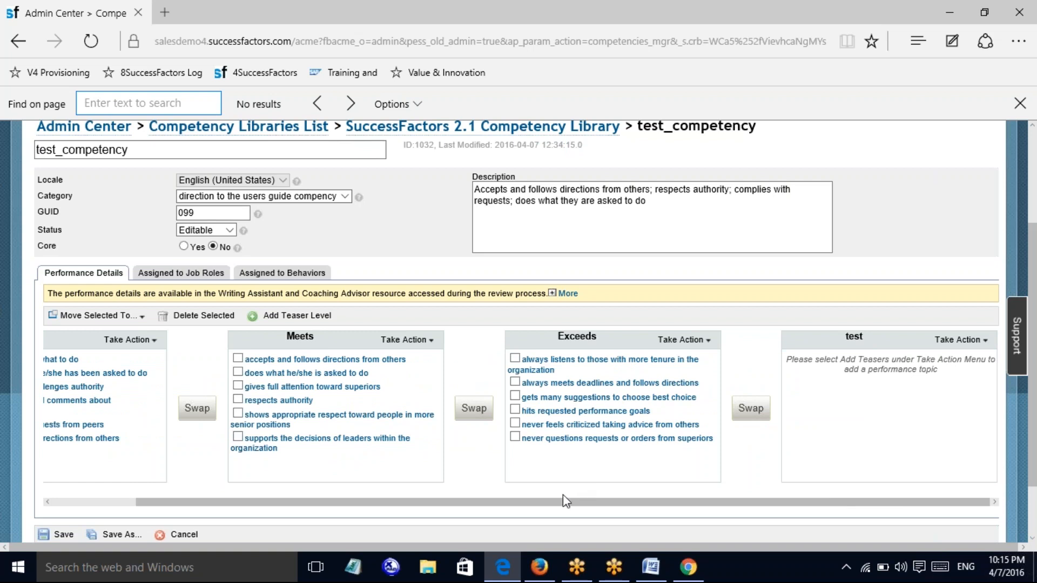
pyautogui.click(758, 412)
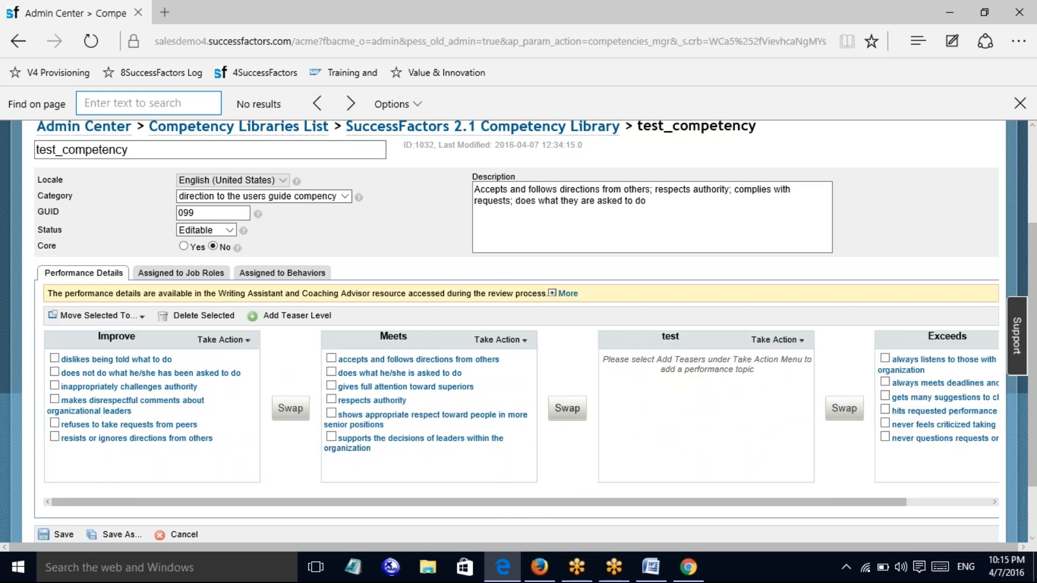
pyautogui.click(574, 409)
pyautogui.click(291, 410)
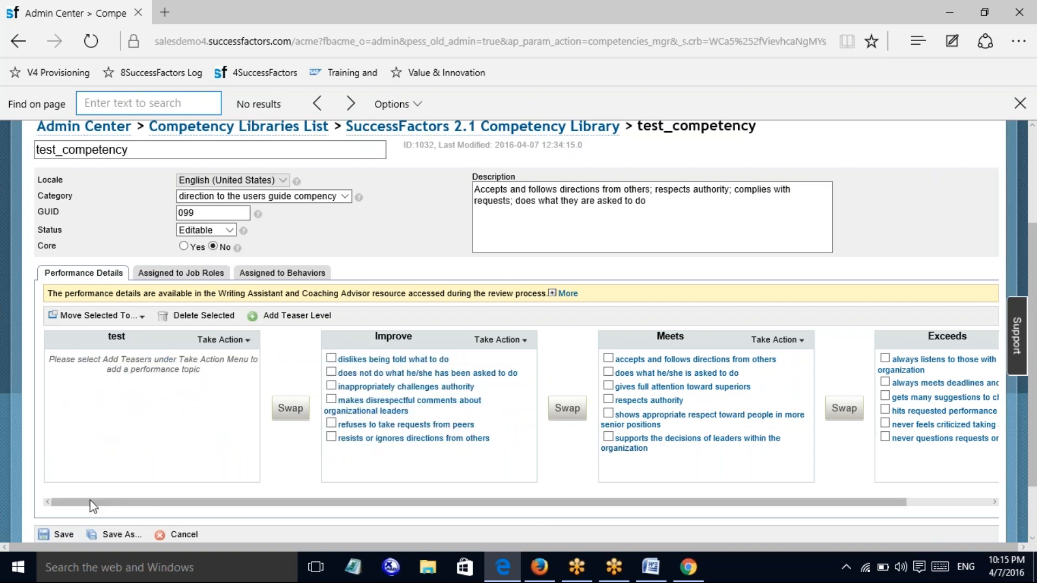
pyautogui.click(331, 424)
# Move 'refuses to take requests from peers' into test and check 'resists or ignores directions from others'
pyautogui.click(131, 319)
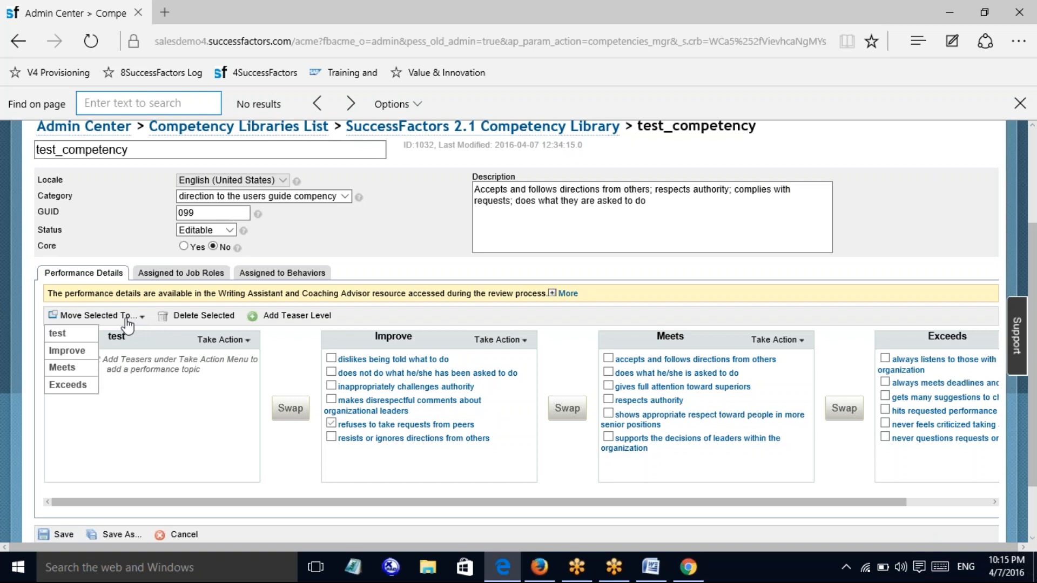
pyautogui.click(74, 335)
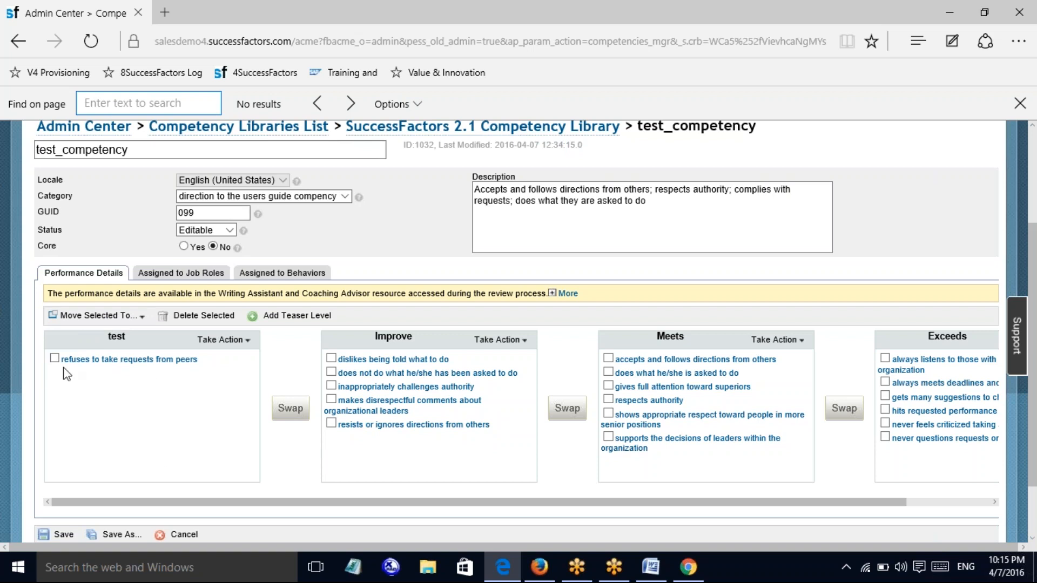
pyautogui.click(497, 339)
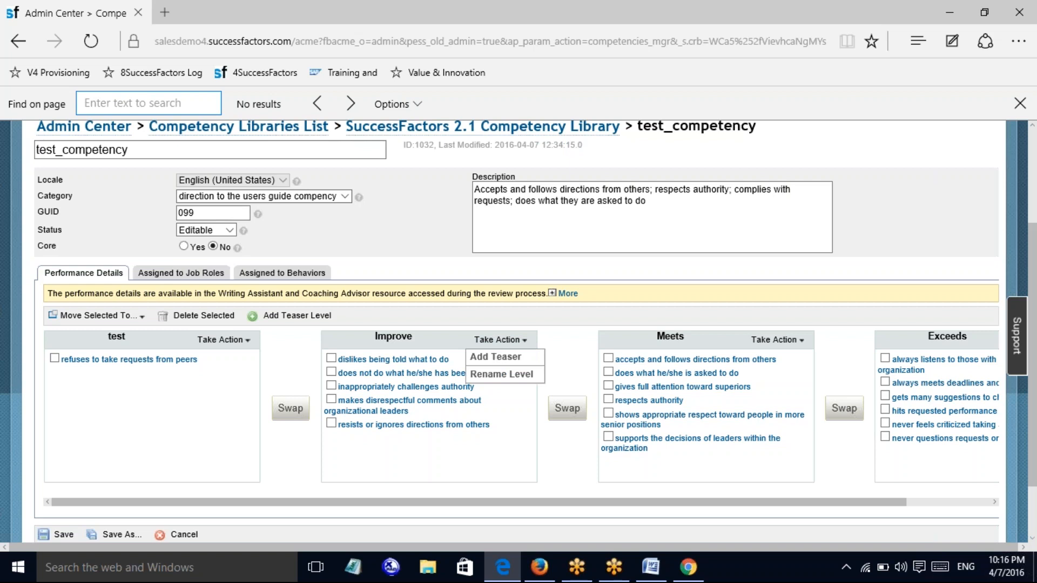
pyautogui.click(332, 423)
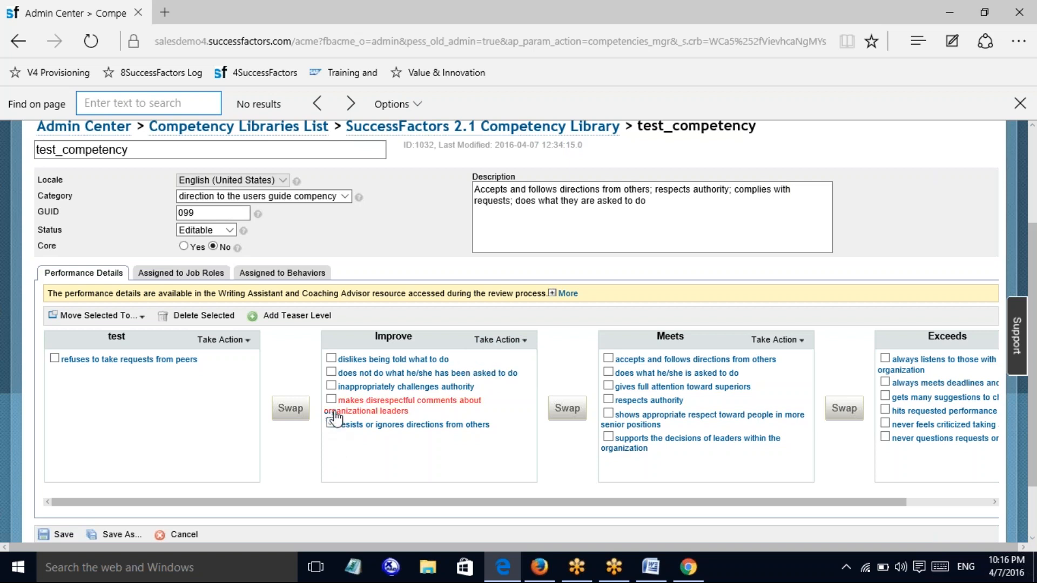
pyautogui.click(346, 411)
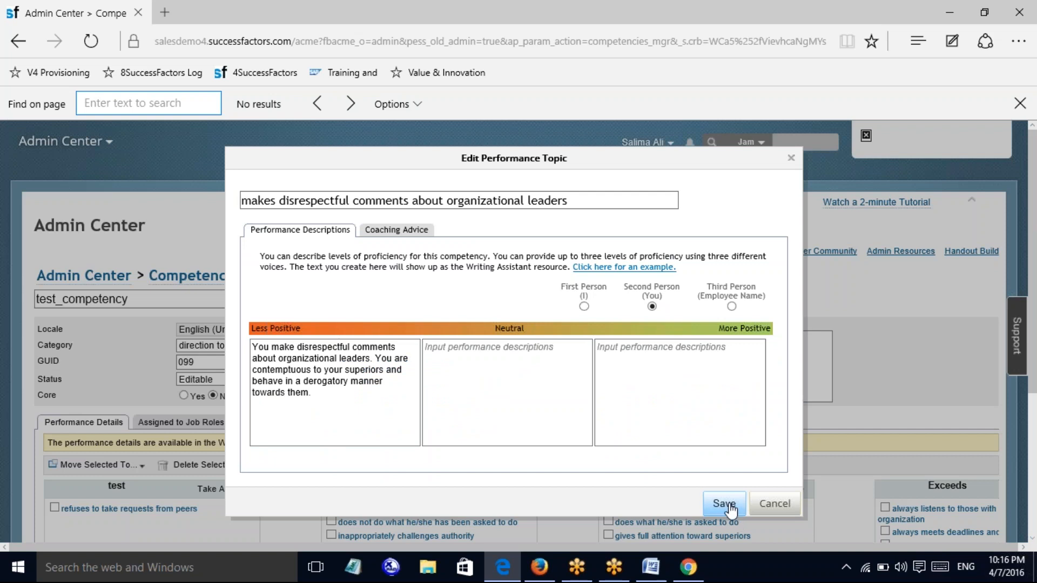
pyautogui.click(772, 503)
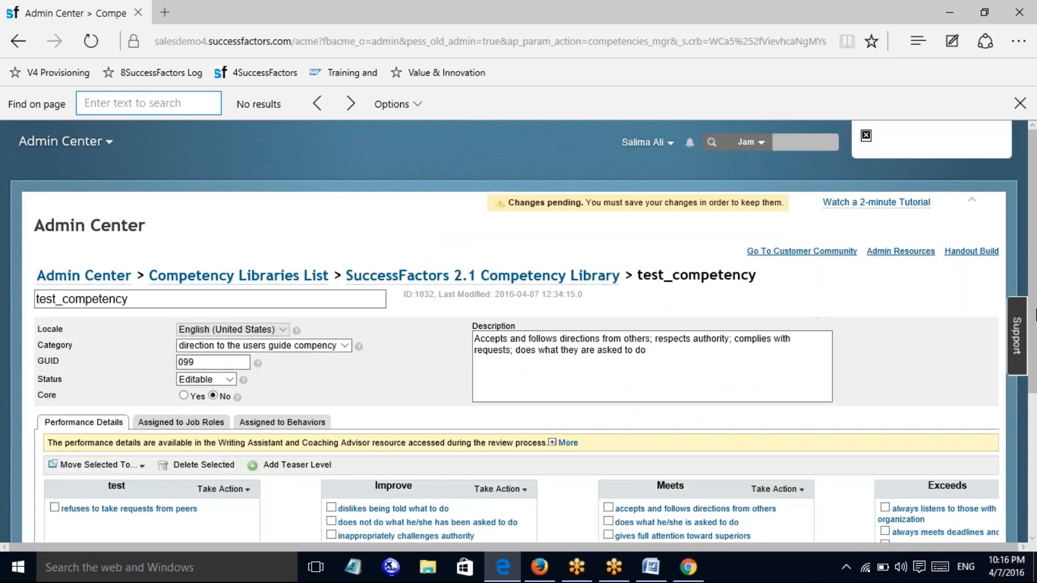
# Also check 'makes disrespectful comments about organizational leaders' and 'inappropriately challenges authority' in Improve
pyautogui.scroll(-4, 1034, 315)
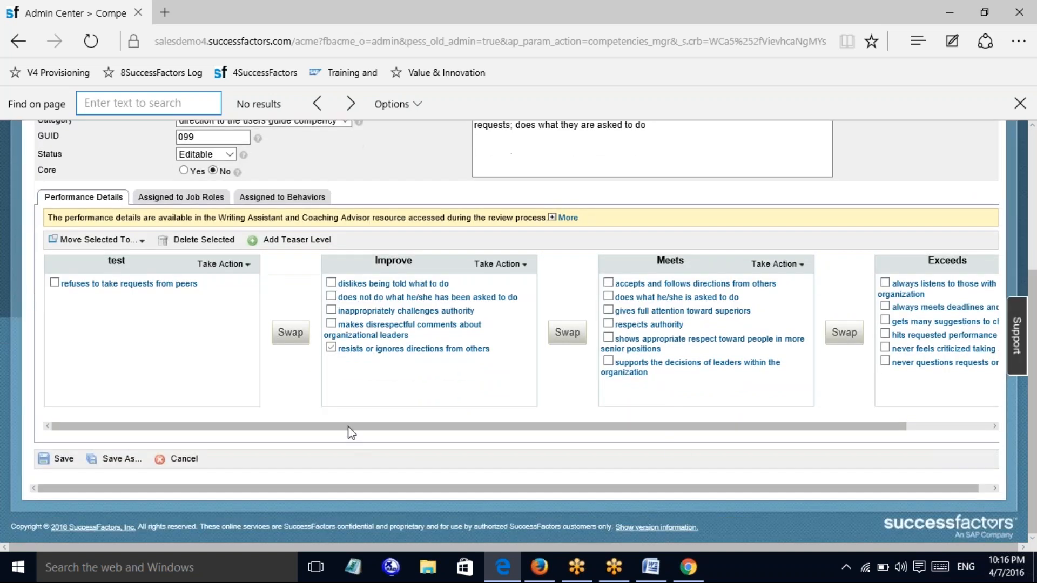
pyautogui.click(331, 323)
pyautogui.click(331, 312)
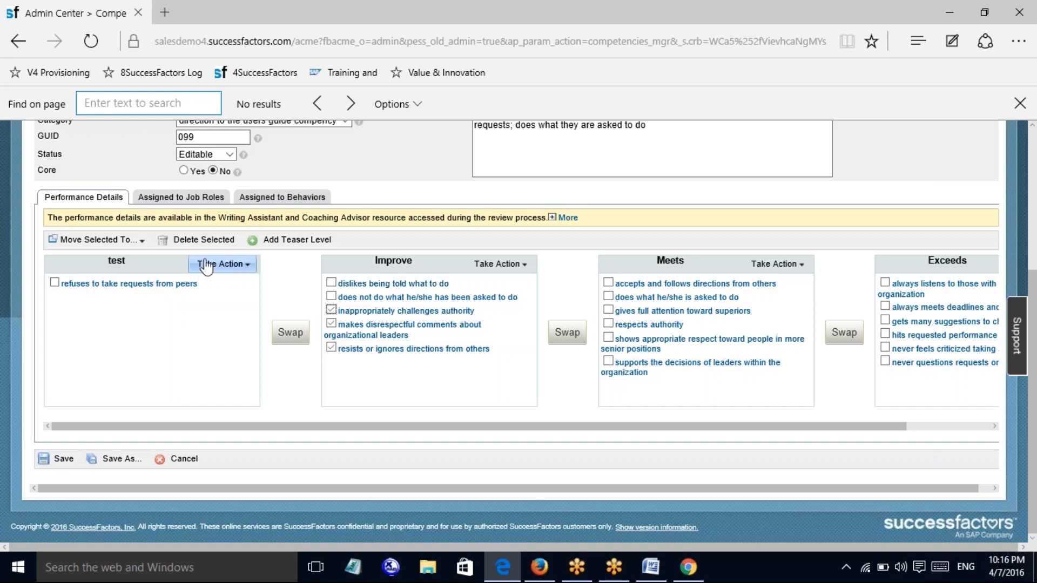
pyautogui.click(132, 242)
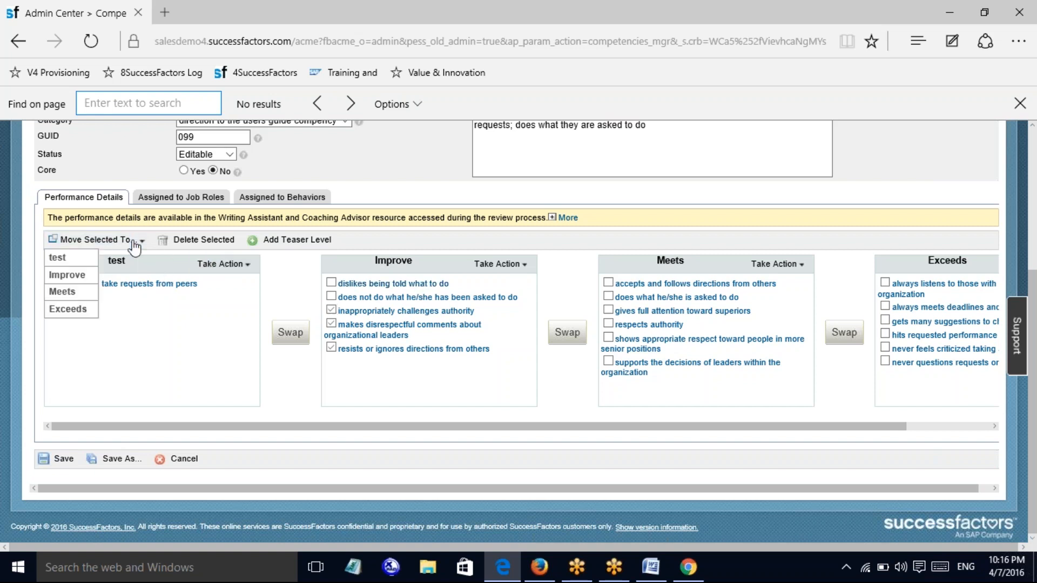
pyautogui.click(68, 311)
# Check Exceeds' 'hits requested performance goals' and 'never questions requests…', then move all marked into test
pyautogui.moveTo(709, 427); pyautogui.dragTo(937, 412)
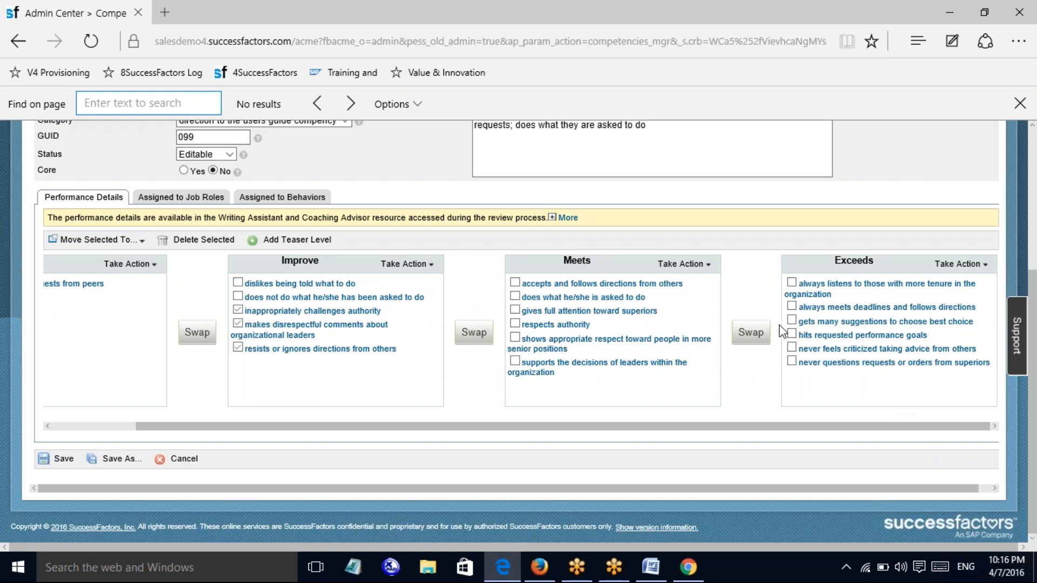
pyautogui.click(789, 336)
pyautogui.click(794, 365)
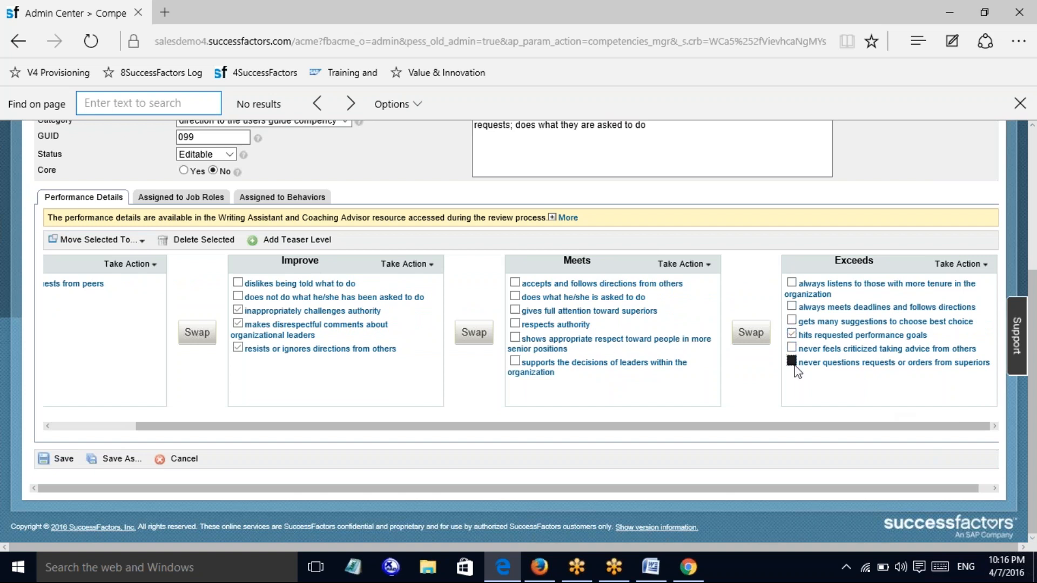
pyautogui.click(109, 241)
pyautogui.click(57, 258)
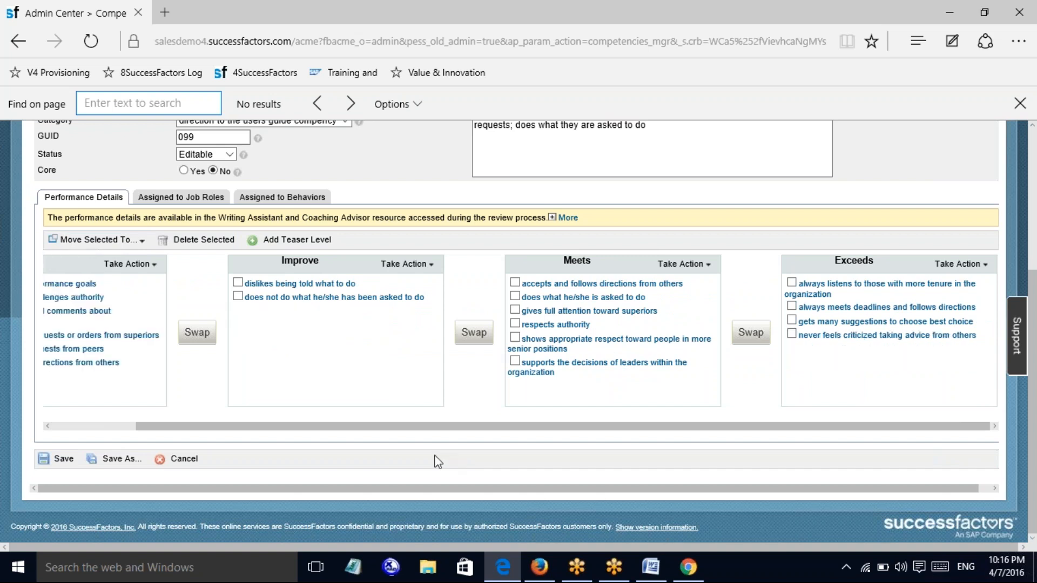
pyautogui.moveTo(353, 432); pyautogui.dragTo(200, 426)
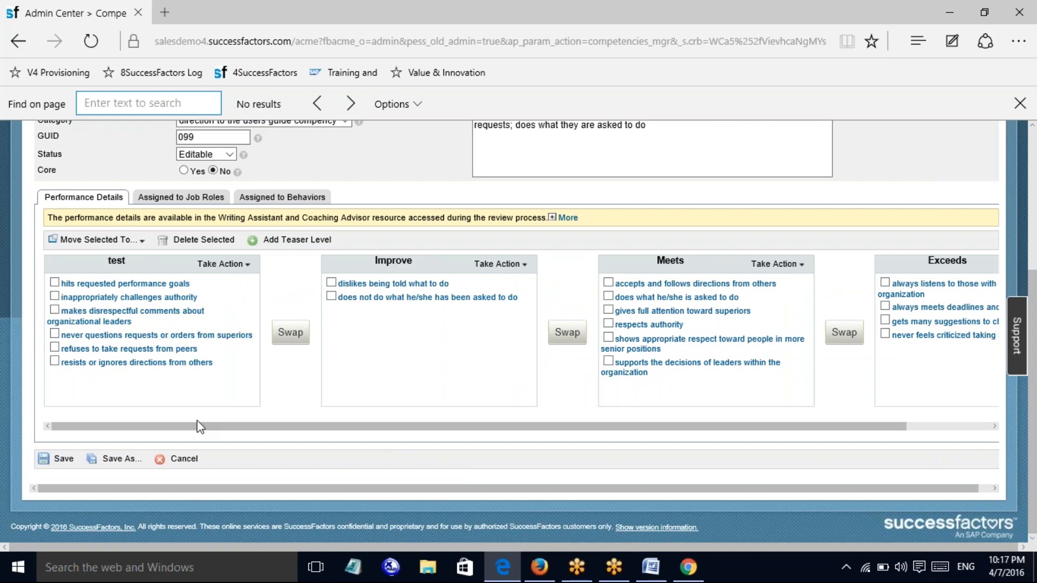
pyautogui.scroll(5, 1032, 226)
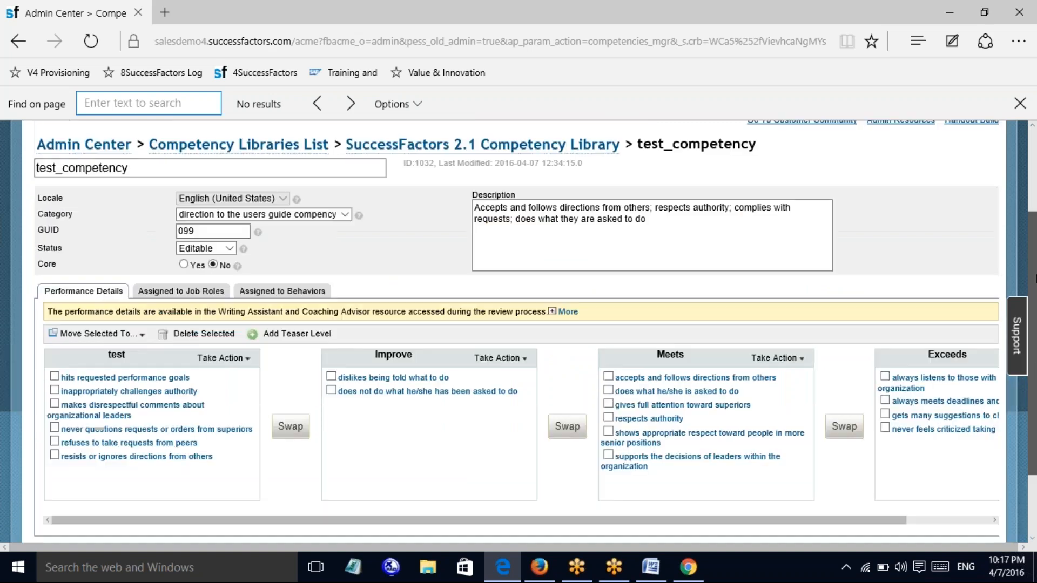
# Save test_competency with its six behaviours under test, using Save at the page bottom
pyautogui.moveTo(1035, 228); pyautogui.dragTo(1035, 303)
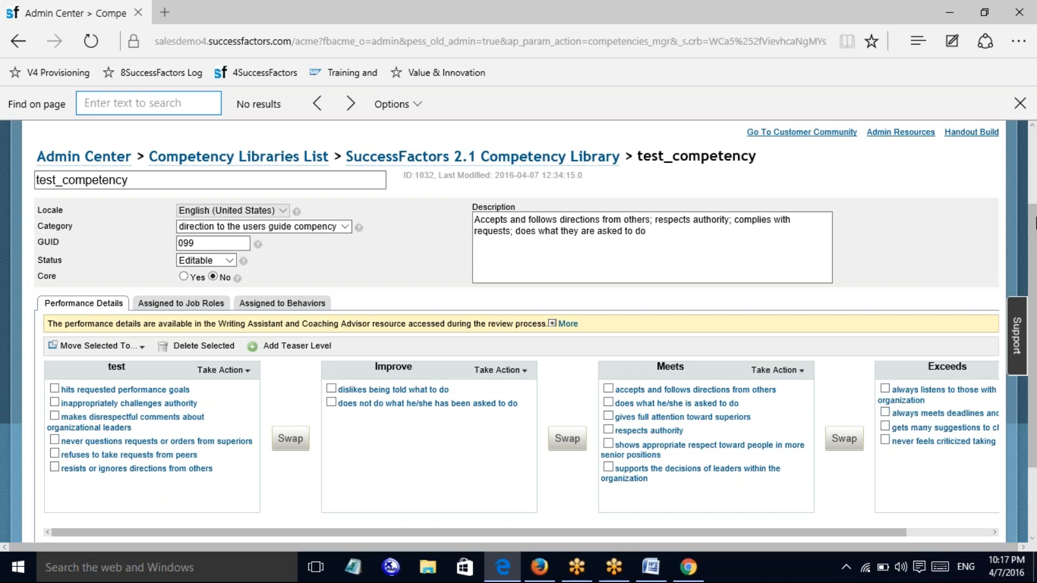
pyautogui.scroll(-2, 1034, 234)
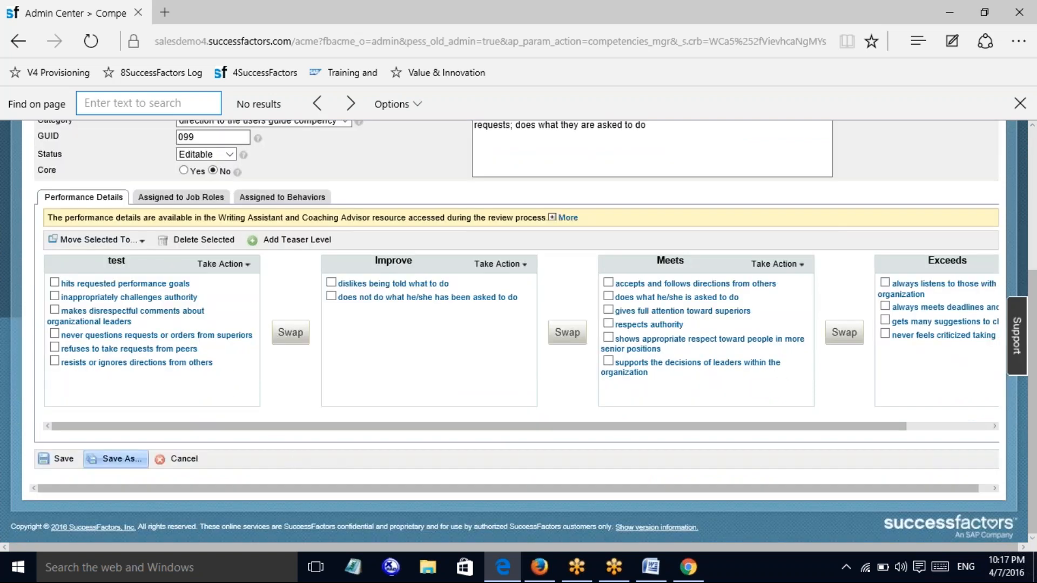
pyautogui.click(57, 459)
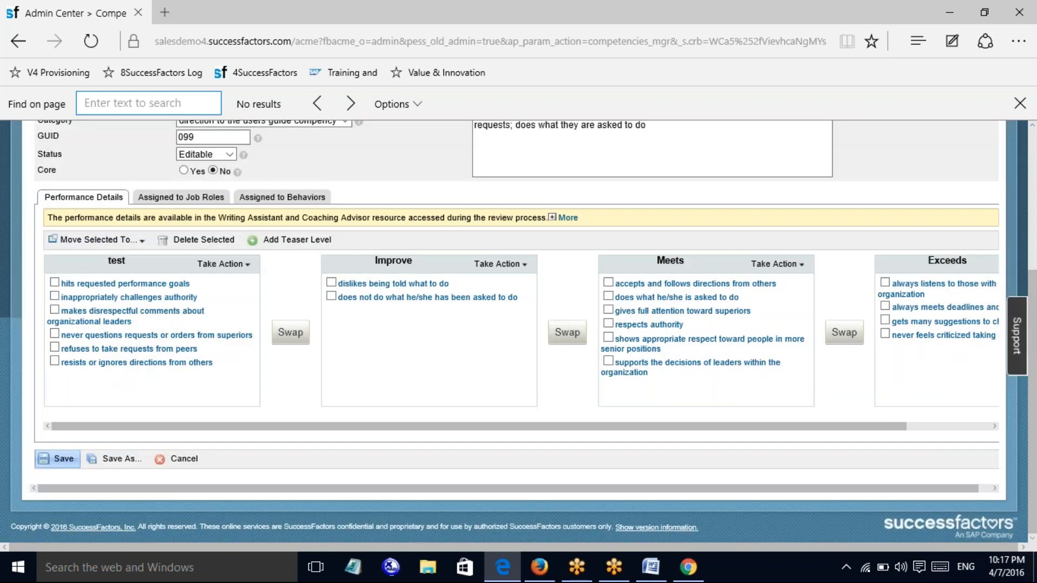
pyautogui.moveTo(1035, 300); pyautogui.dragTo(1036, 188)
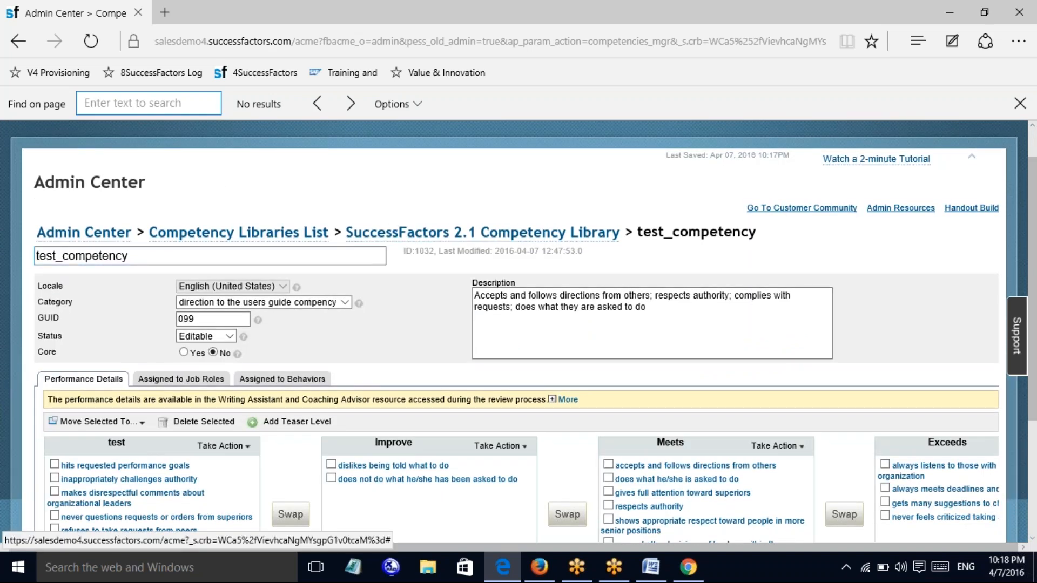
# Go back to the SuccessFactors 2.1 Competency Library, jump to the last page, and tick test_competency
pyautogui.click(474, 238)
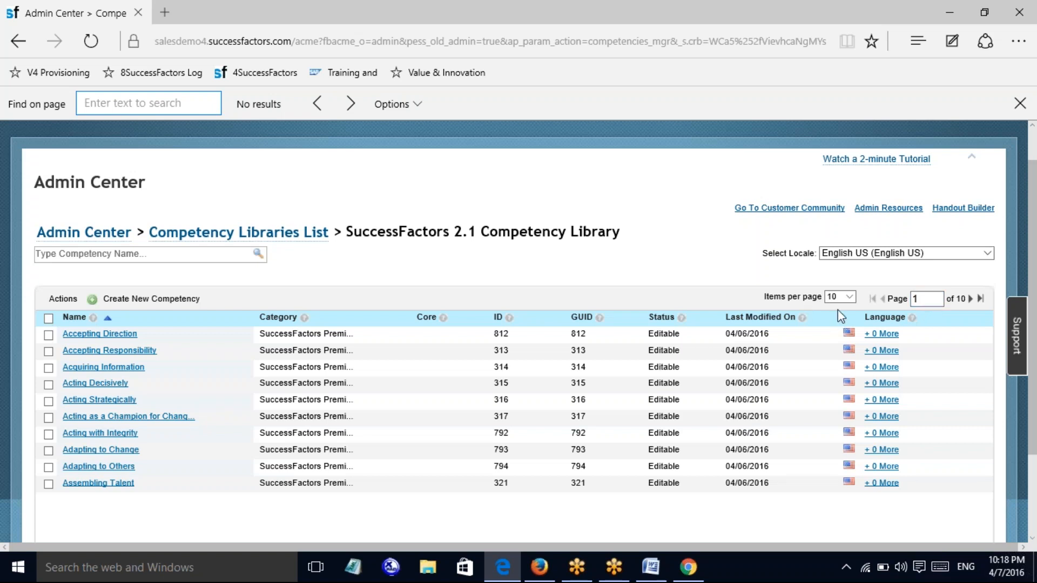
pyautogui.click(980, 299)
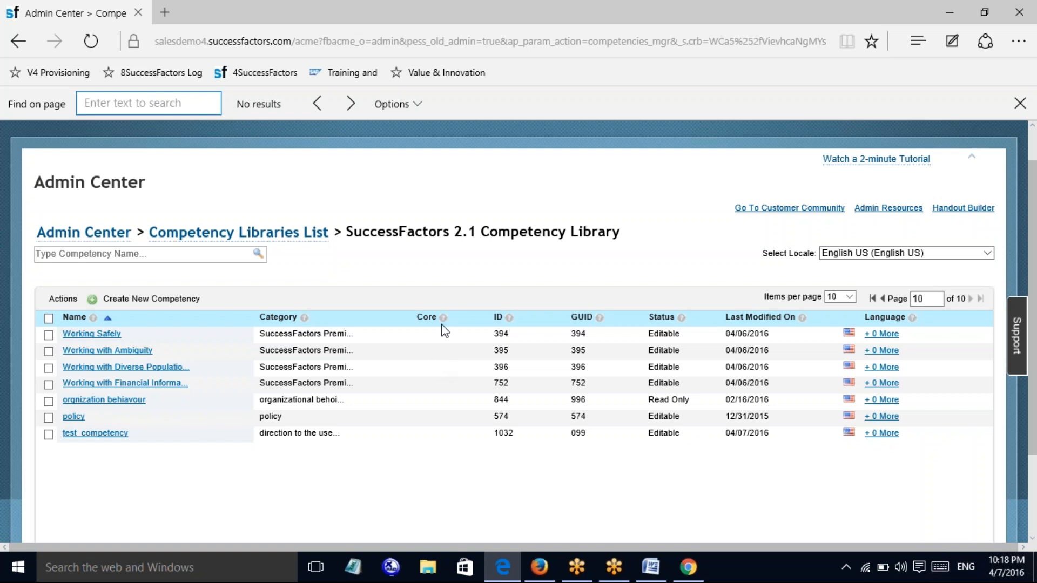
pyautogui.click(48, 433)
pyautogui.click(63, 300)
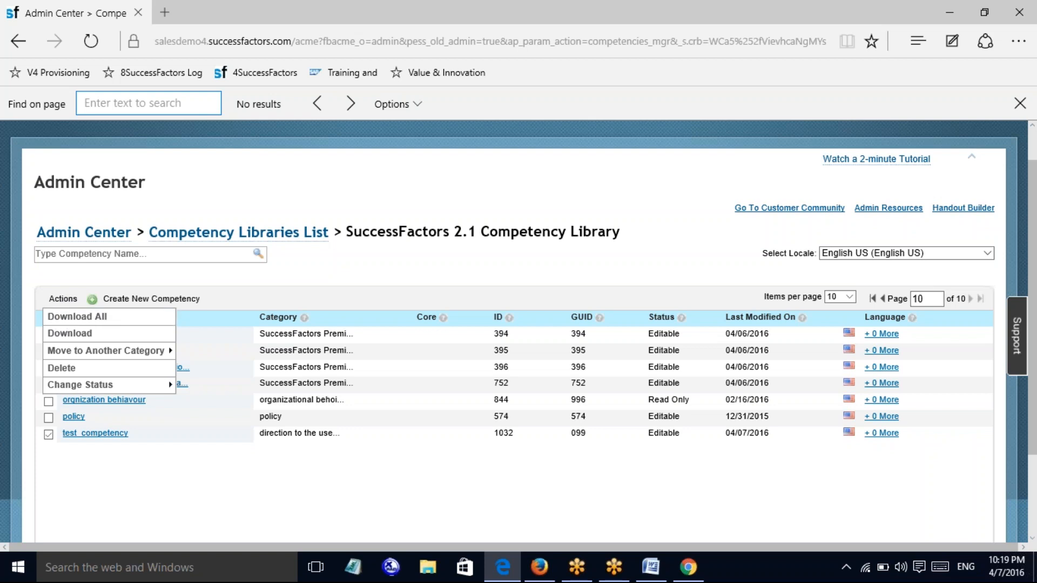
pyautogui.moveTo(78, 390)
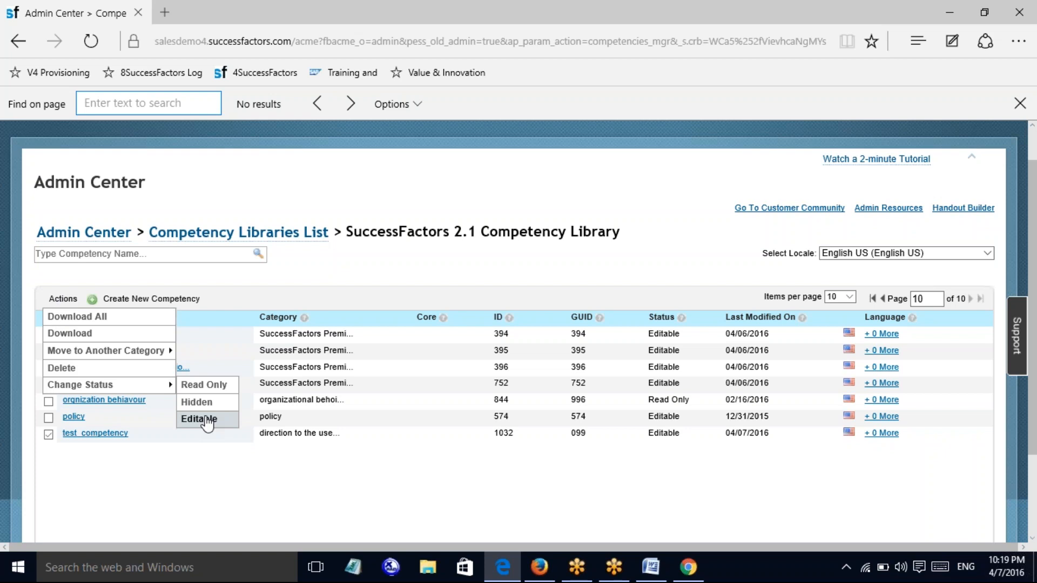
pyautogui.click(101, 447)
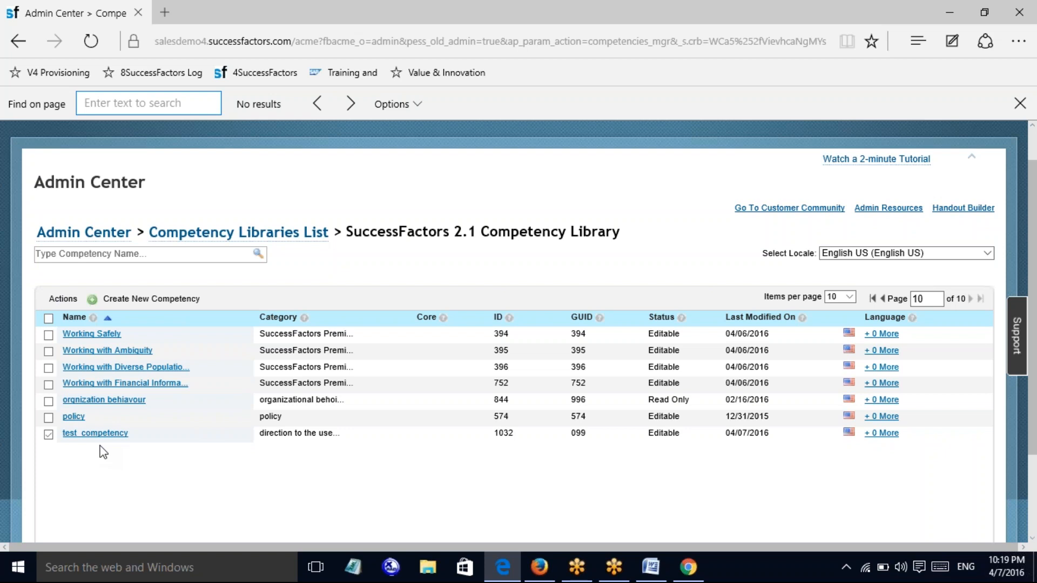
# Delete the checked test_competency through Actions > Delete and confirm with OK
pyautogui.click(64, 302)
pyautogui.click(63, 300)
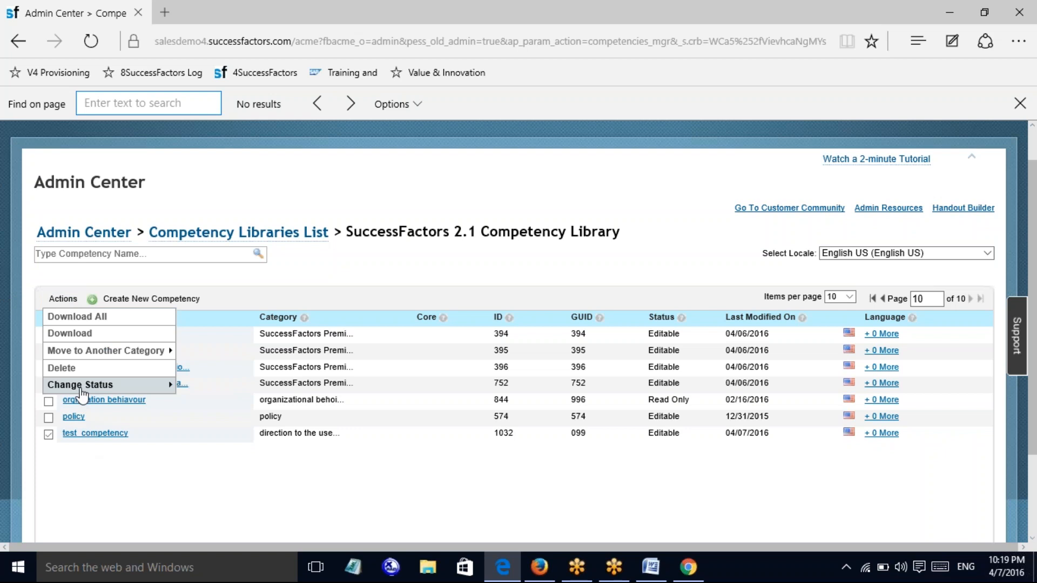
pyautogui.click(60, 451)
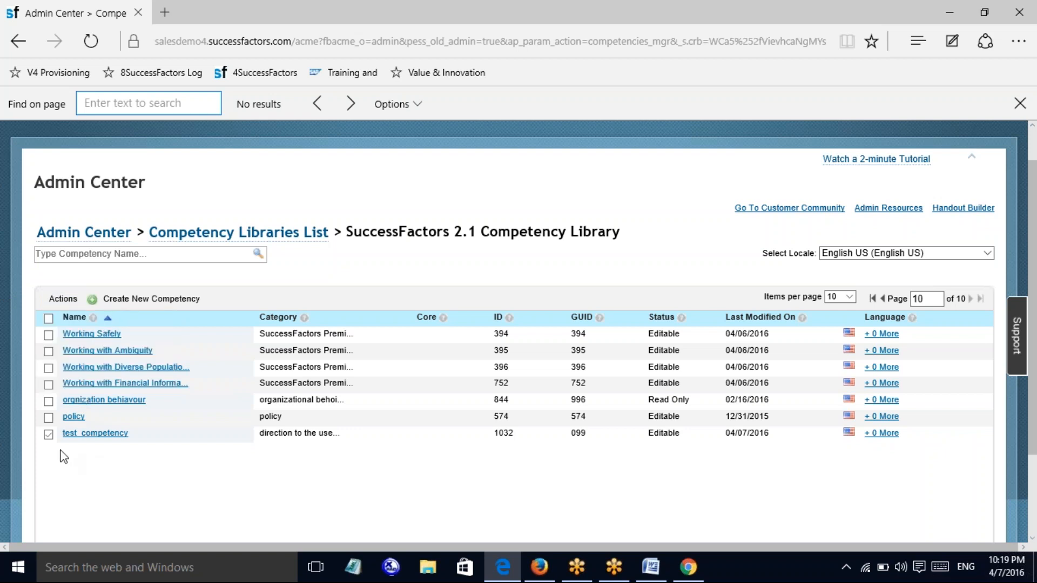
pyautogui.click(63, 299)
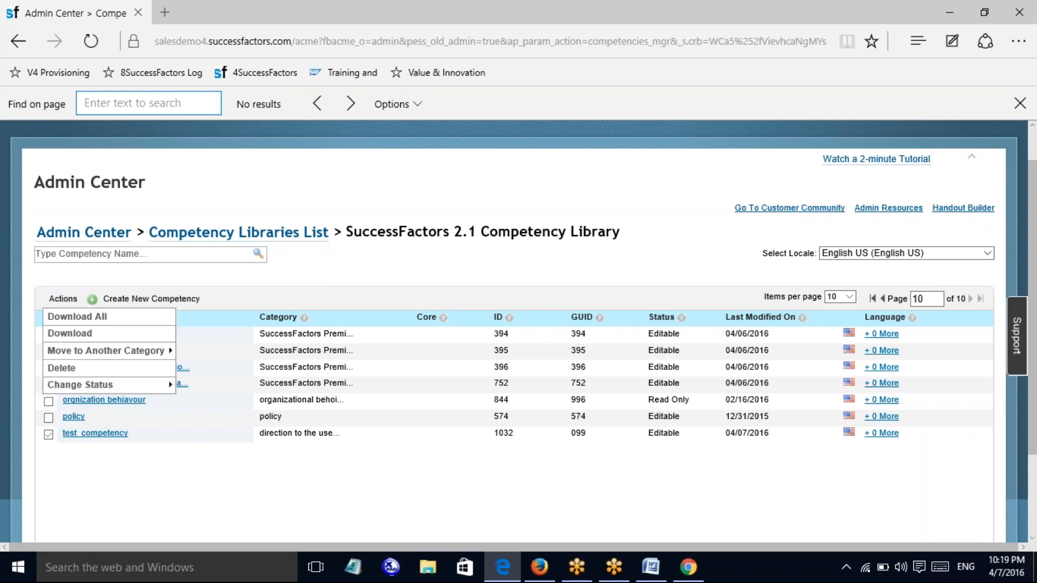
pyautogui.click(77, 369)
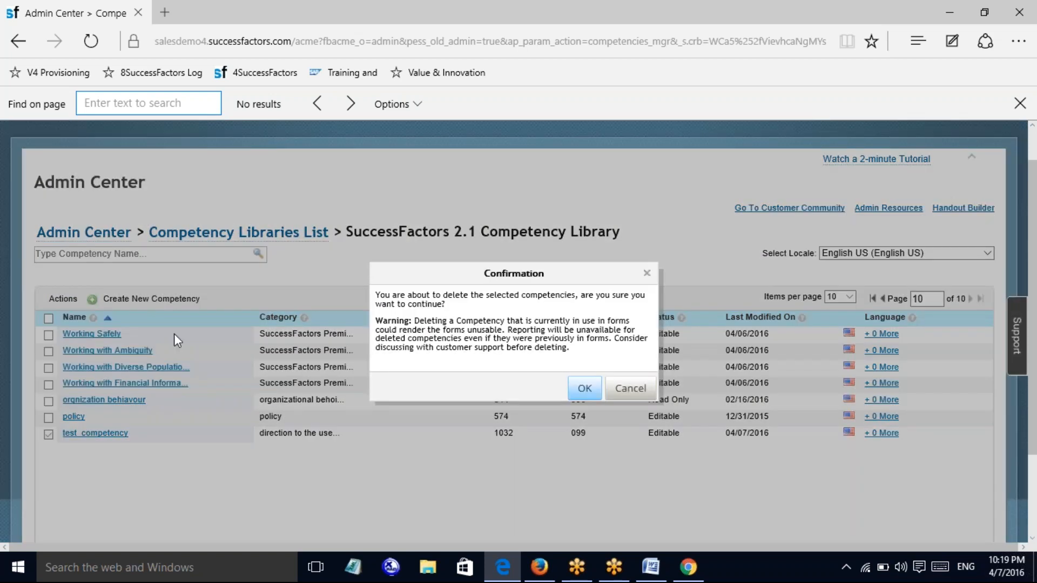
pyautogui.click(584, 389)
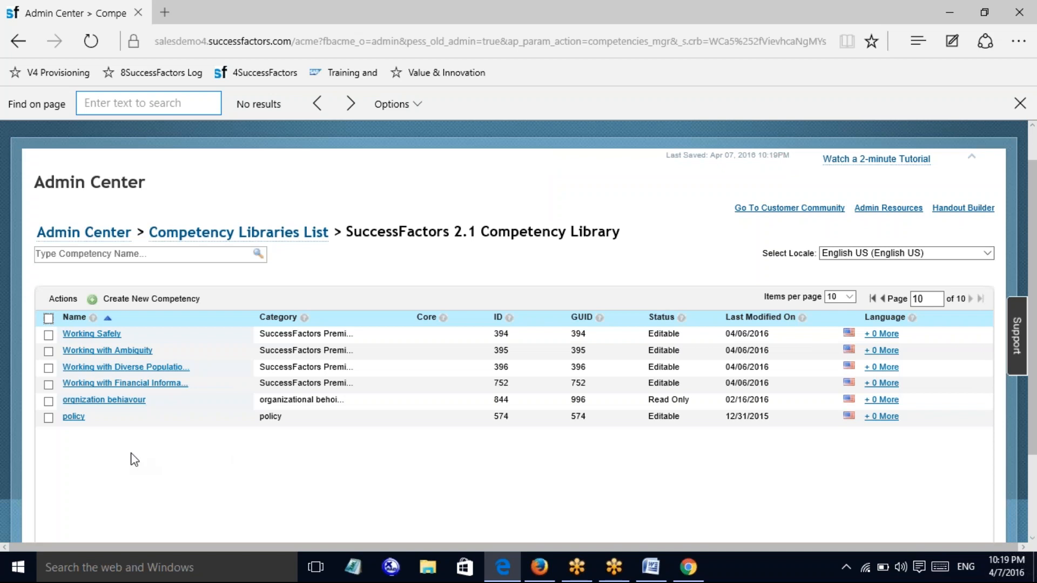
# Tick policy and view the Move to Another Category options without moving it
pyautogui.click(48, 417)
pyautogui.click(62, 299)
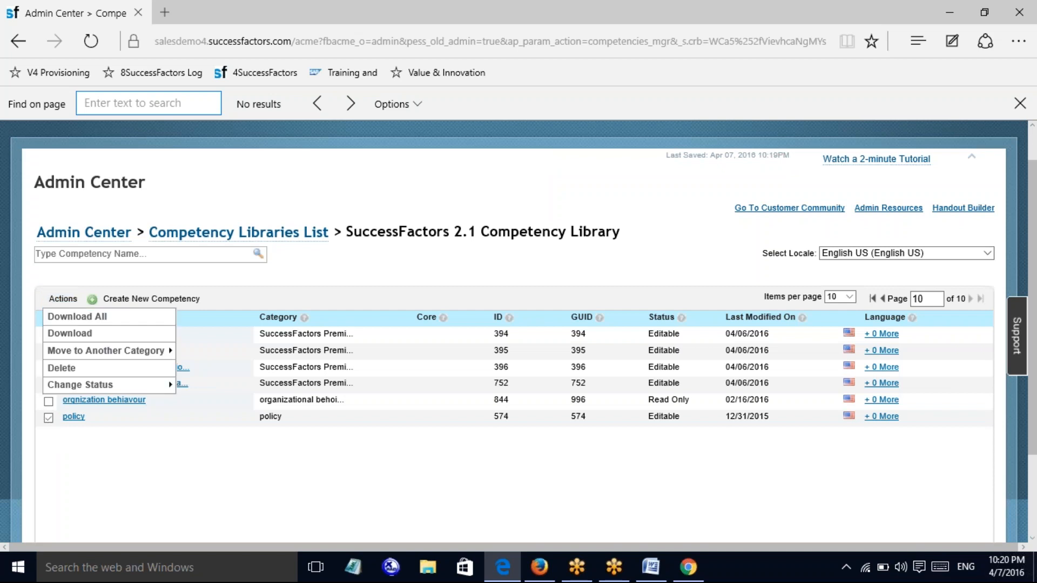
pyautogui.click(92, 356)
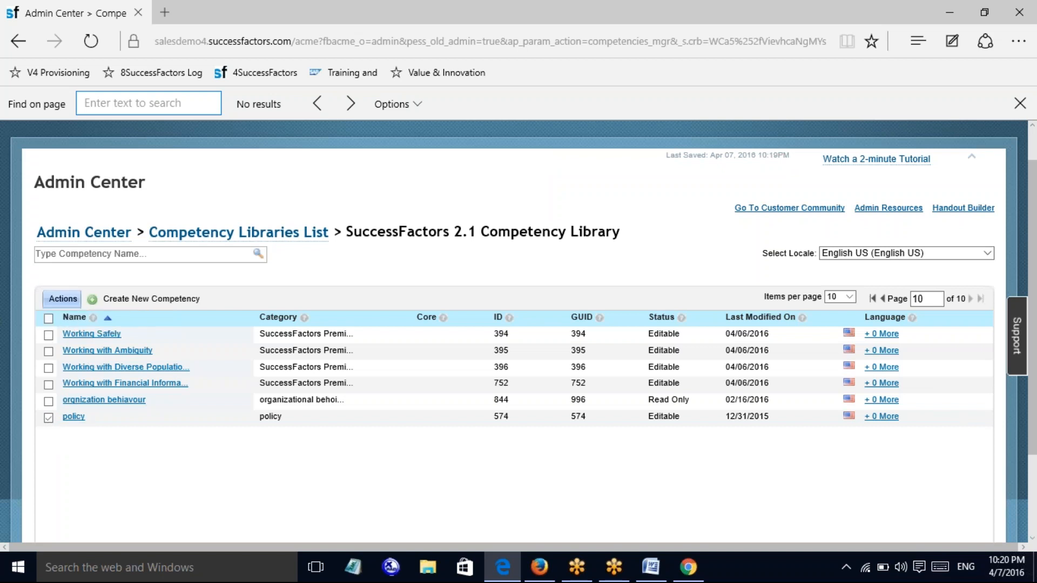
pyautogui.click(63, 298)
pyautogui.moveTo(127, 350)
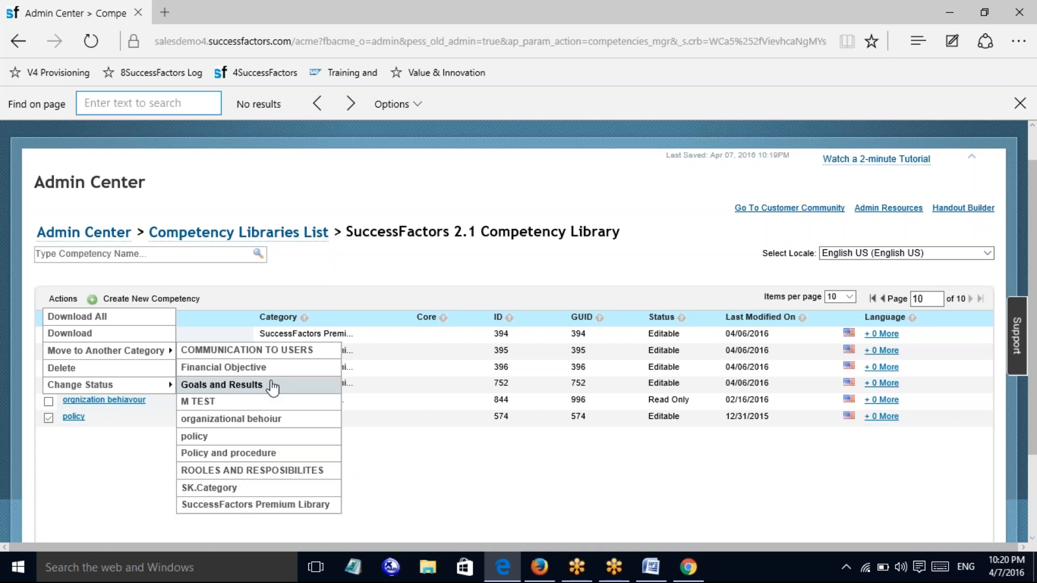
pyautogui.click(59, 424)
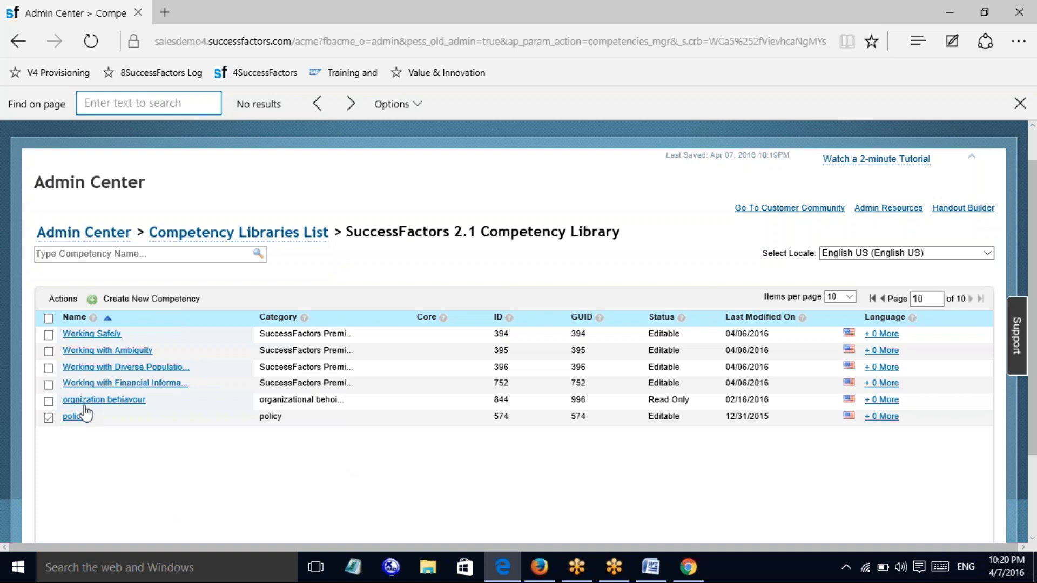
# Download policy as XML with GUID included, in Western European (Windows/ISO) encoding
pyautogui.click(63, 298)
pyautogui.moveTo(89, 357)
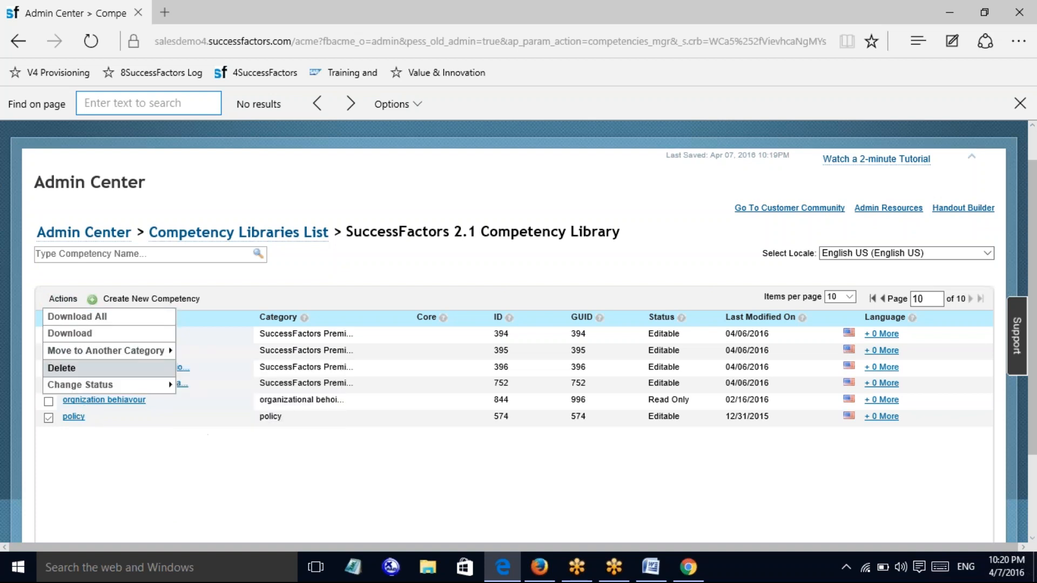
pyautogui.moveTo(89, 385)
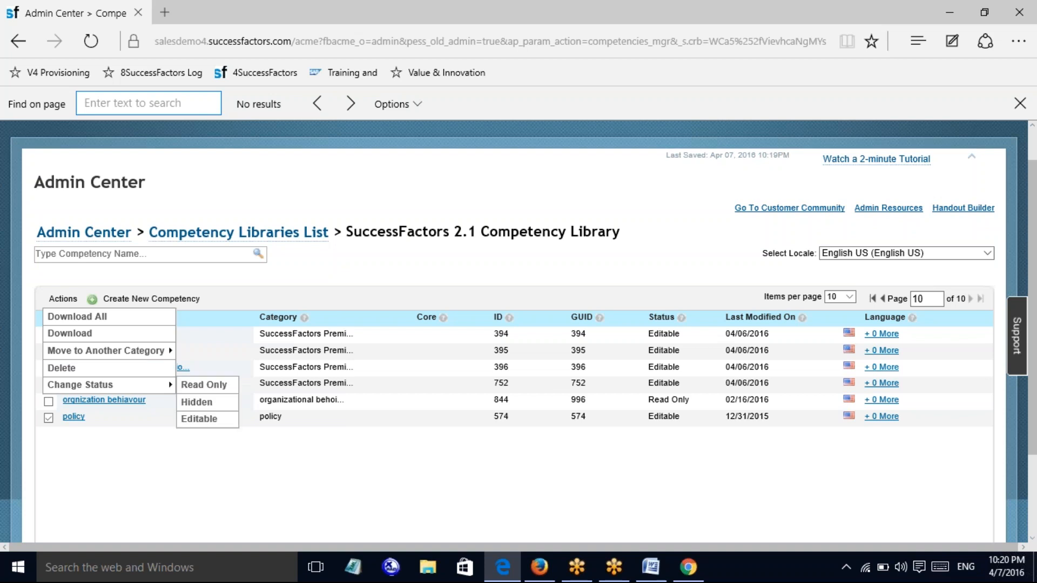
pyautogui.click(76, 333)
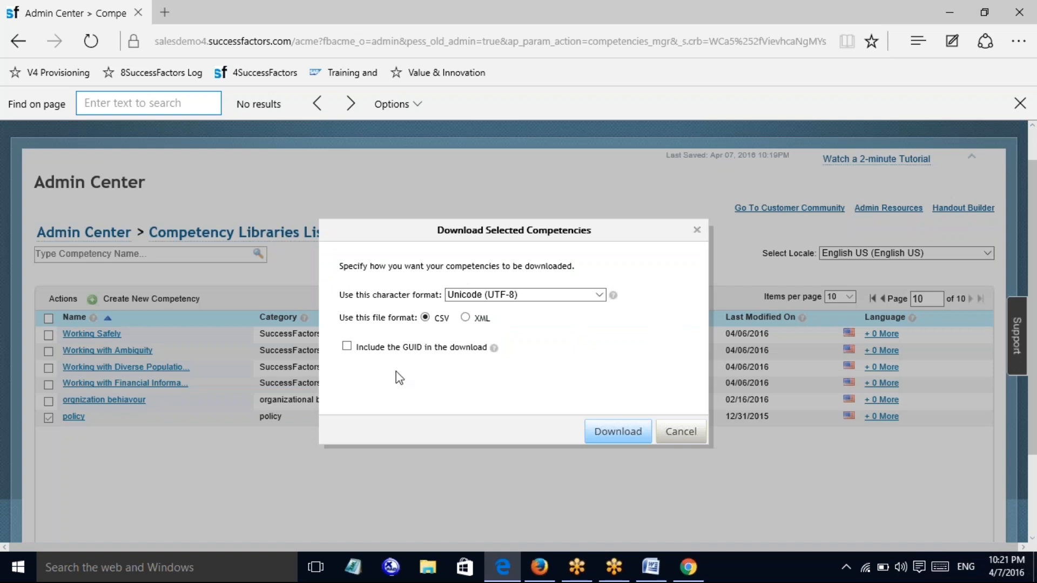
pyautogui.click(465, 318)
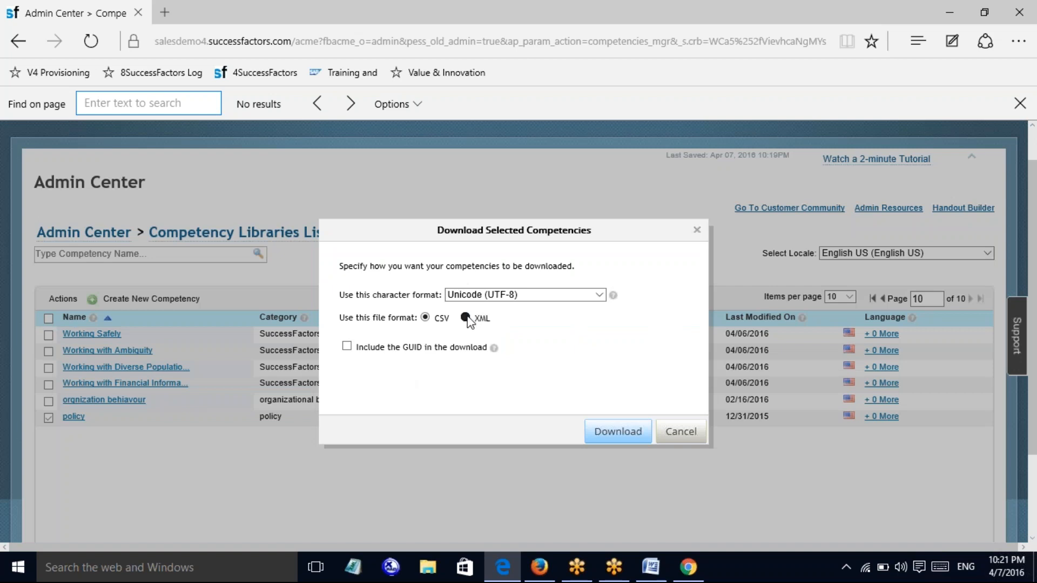
pyautogui.click(425, 317)
pyautogui.click(346, 346)
pyautogui.click(465, 317)
pyautogui.click(599, 294)
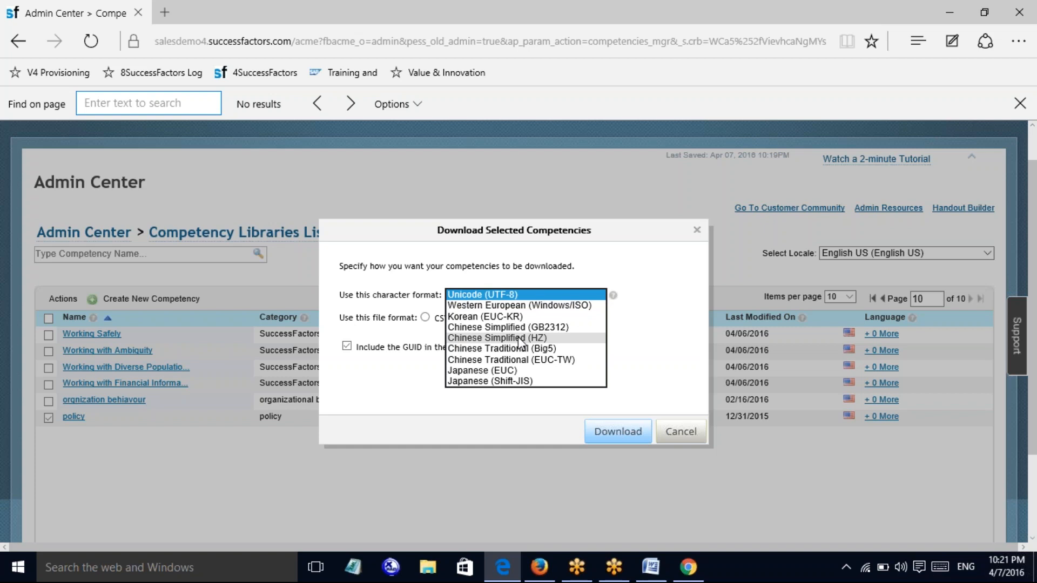
pyautogui.click(522, 306)
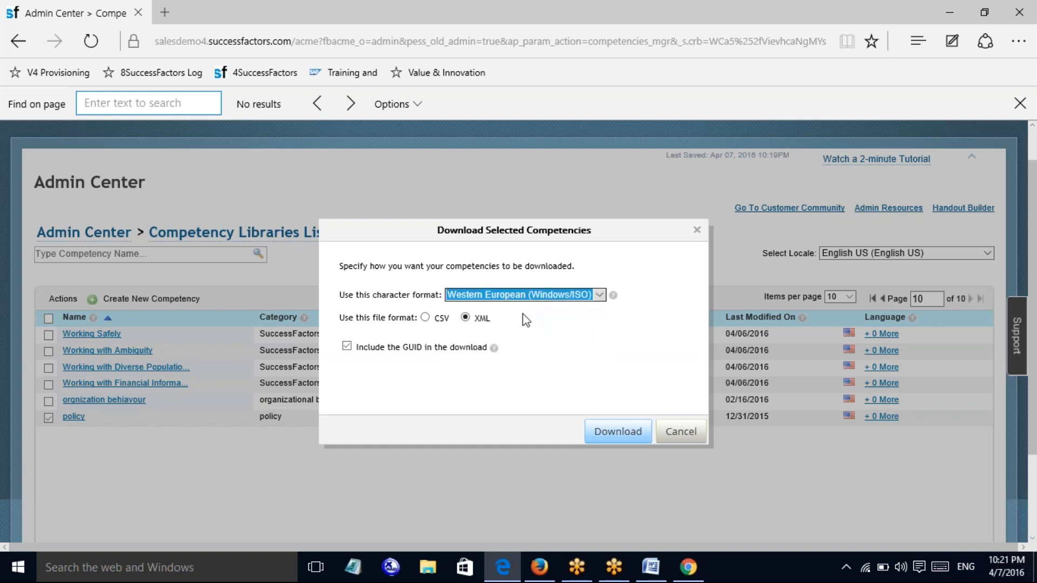
pyautogui.click(618, 432)
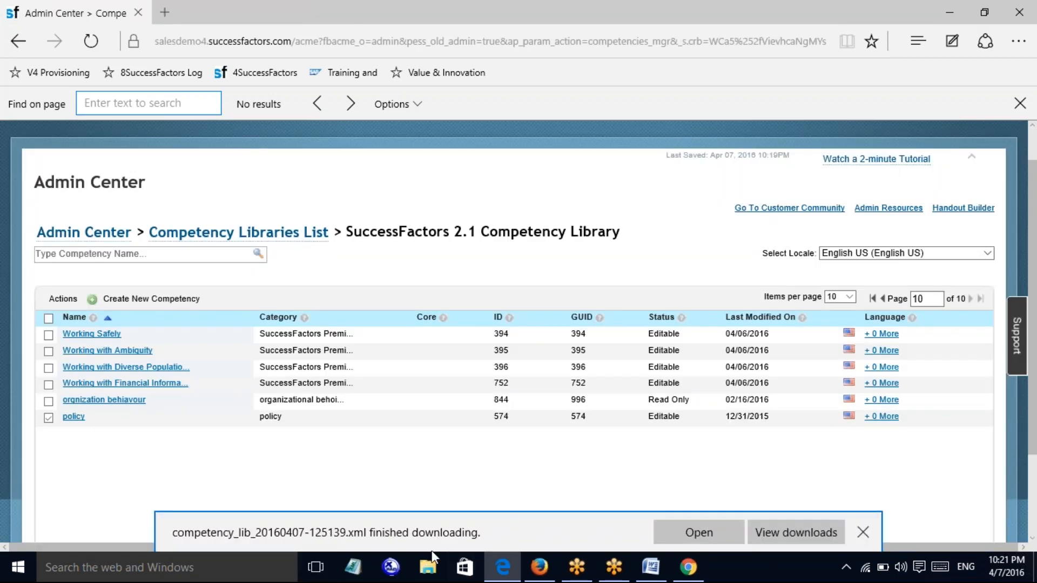
# View the downloaded policy XML in Internet Explorer, close it, and minimise the browser to show Word's XYZ
pyautogui.click(688, 533)
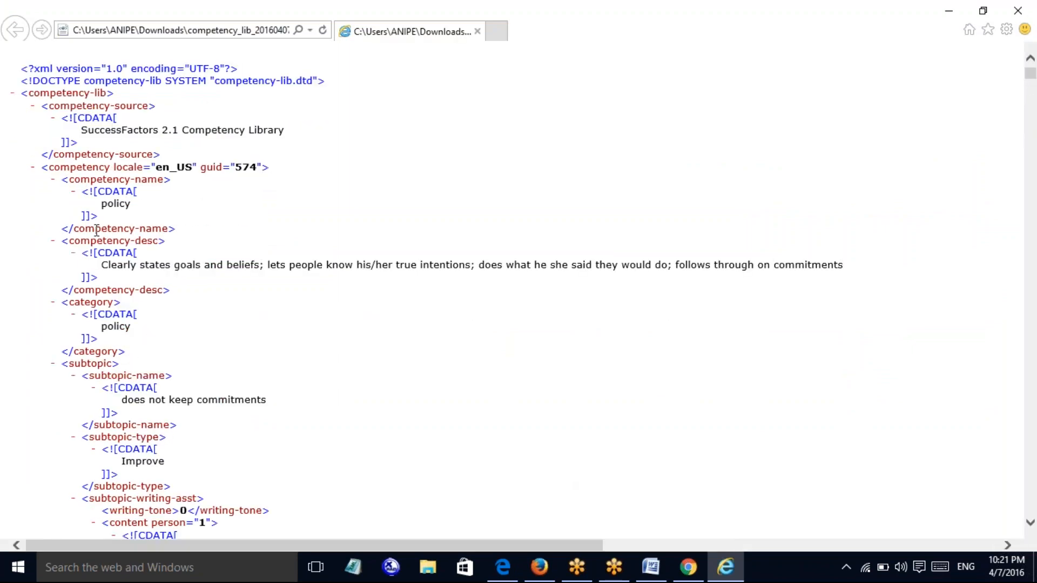
pyautogui.click(1018, 10)
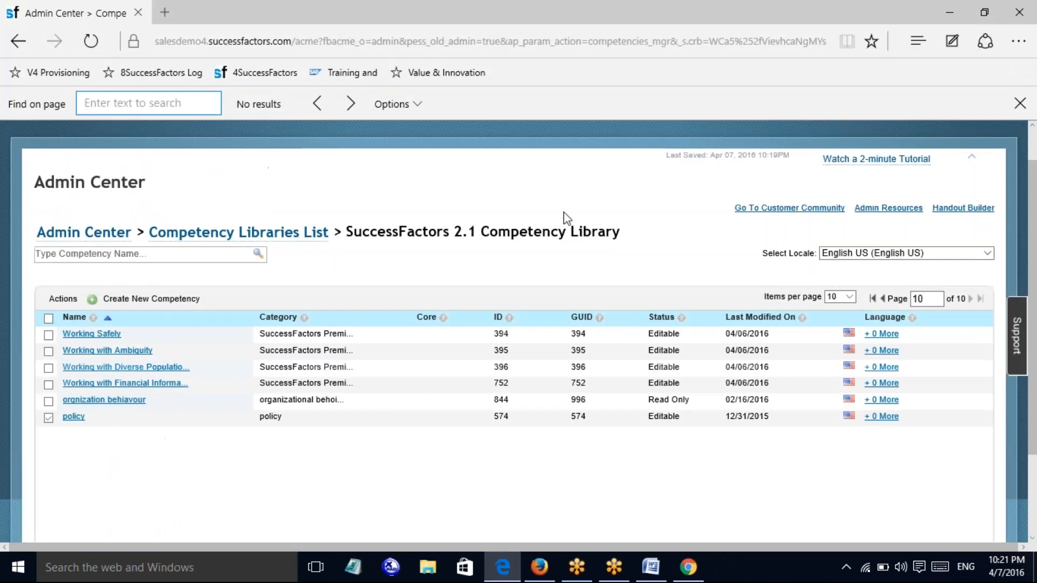
pyautogui.click(958, 6)
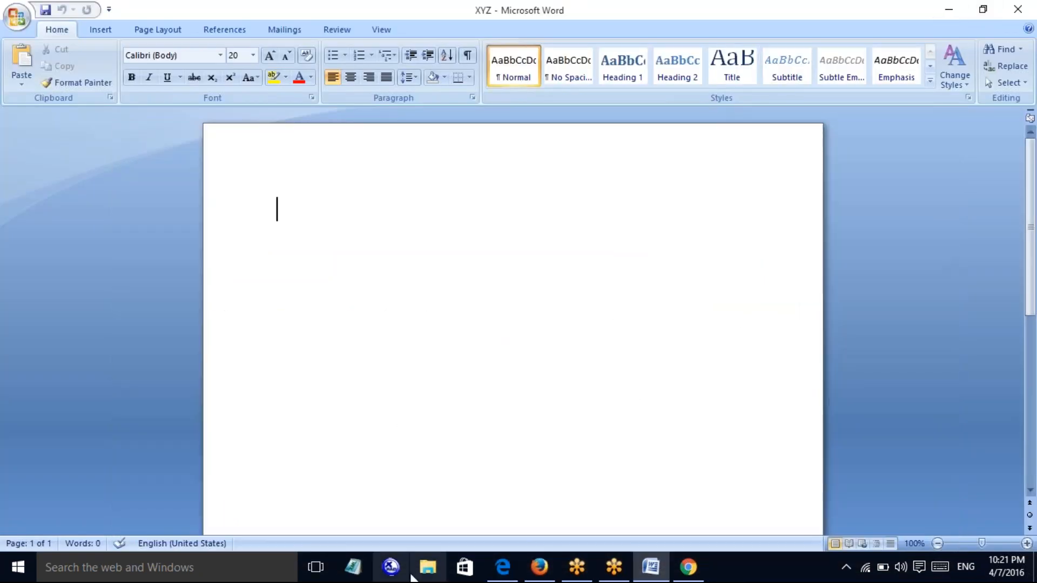
# Open competency_lib_20160407-125139.xml from the Downloads folder with XmlPad
pyautogui.click(438, 571)
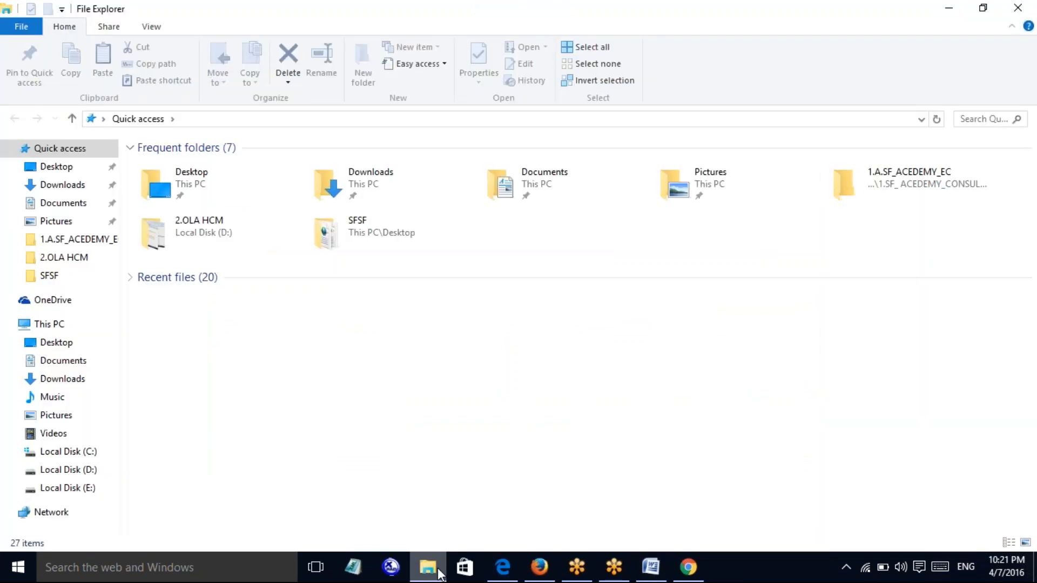
pyautogui.click(66, 187)
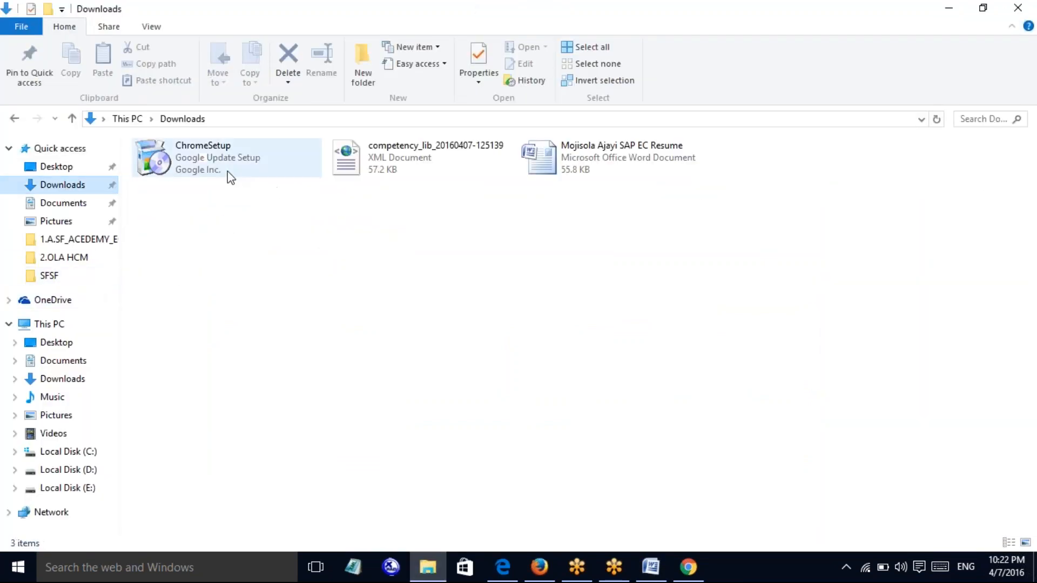
pyautogui.click(358, 173)
pyautogui.rightClick(393, 165)
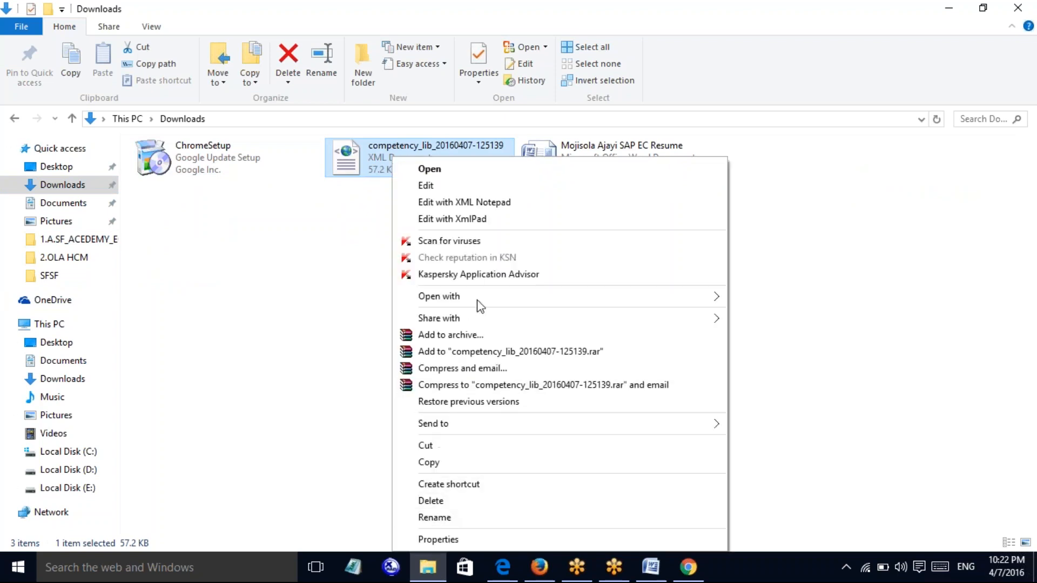
pyautogui.moveTo(659, 294)
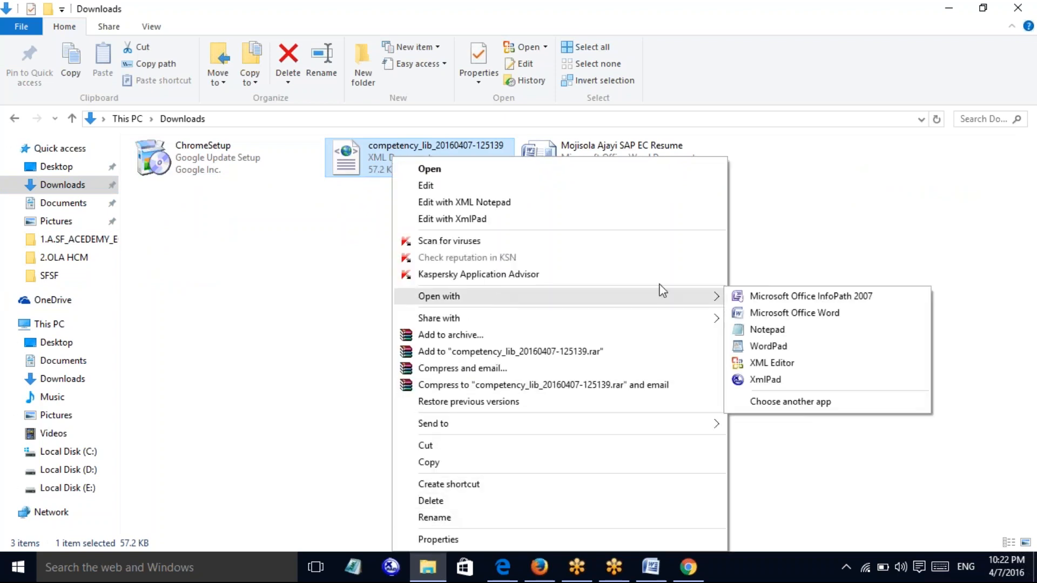
pyautogui.click(800, 382)
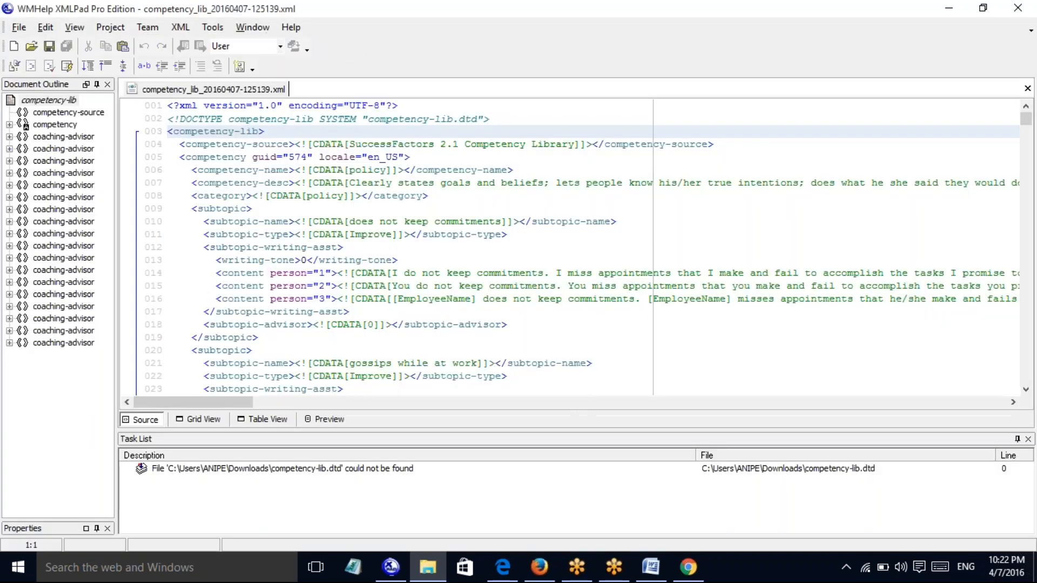
# Switch to Table View and expand competency-lib, competency-source, competency and the 18 coaching-advisor entries
pyautogui.click(246, 419)
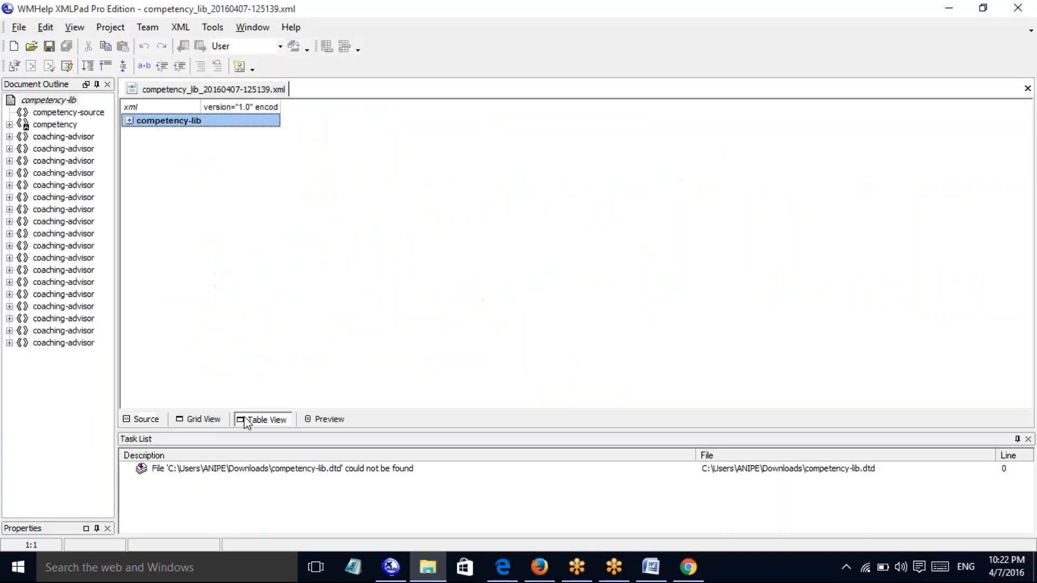
pyautogui.click(129, 120)
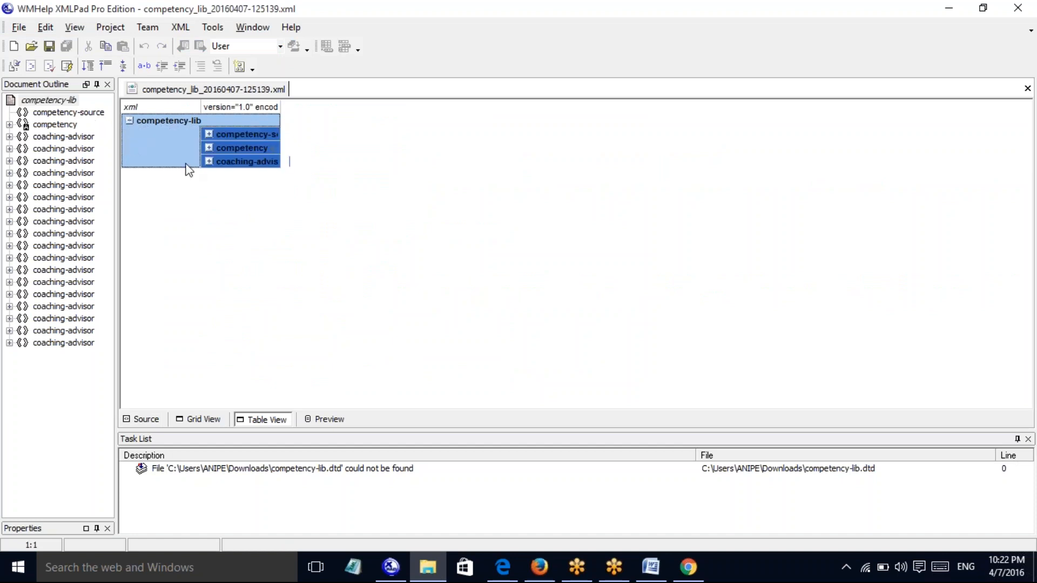
pyautogui.click(209, 134)
pyautogui.click(337, 148)
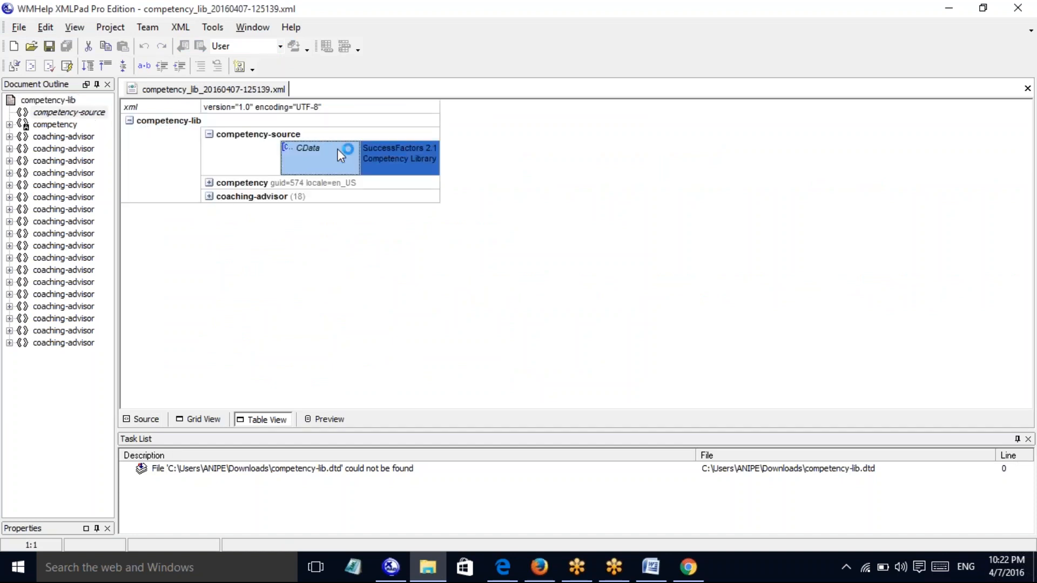
pyautogui.click(209, 182)
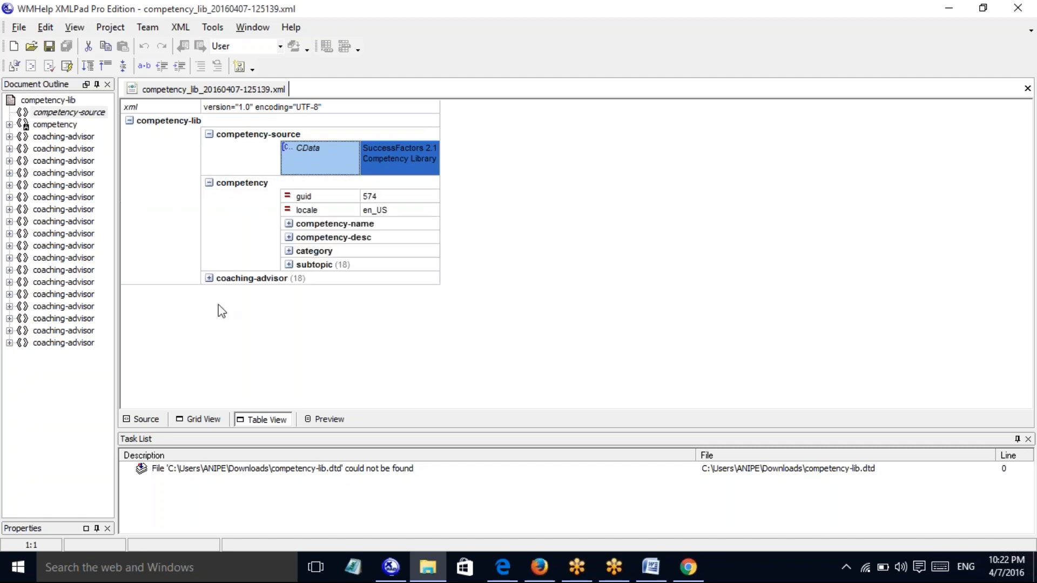
pyautogui.click(209, 278)
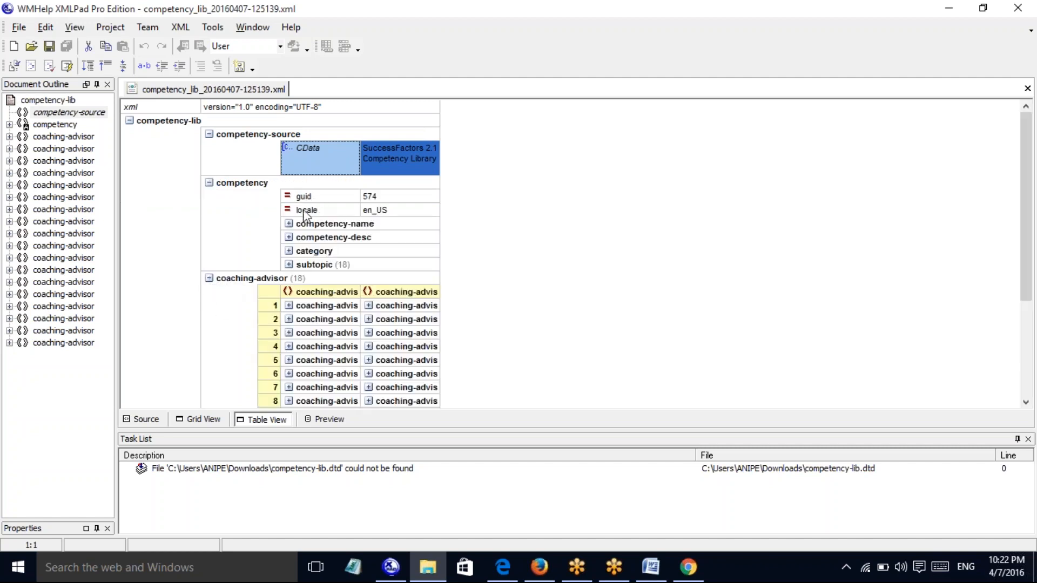
pyautogui.moveTo(1025, 231)
pyautogui.mouseDown()
pyautogui.moveTo(1023, 258)
pyautogui.moveTo(1023, 240)
pyautogui.mouseUp()
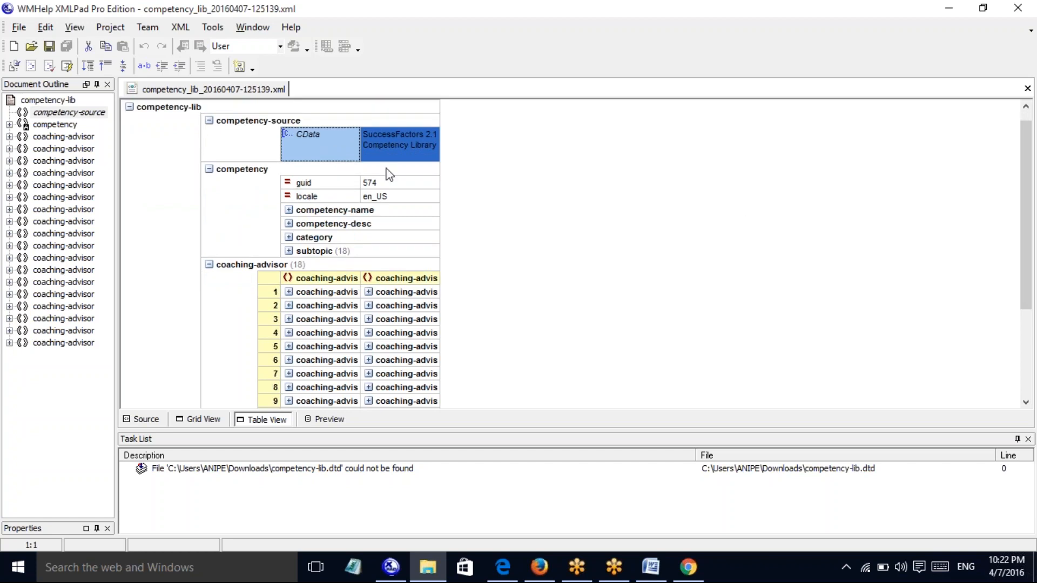
# Expand competency-name (policy) and competency-desc to read the full description
pyautogui.click(289, 210)
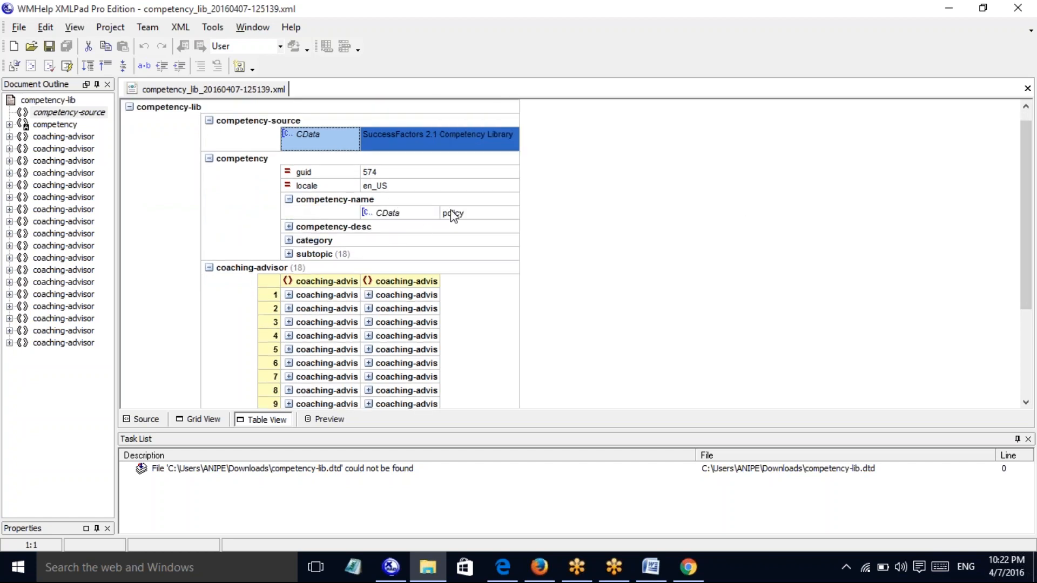
pyautogui.click(289, 228)
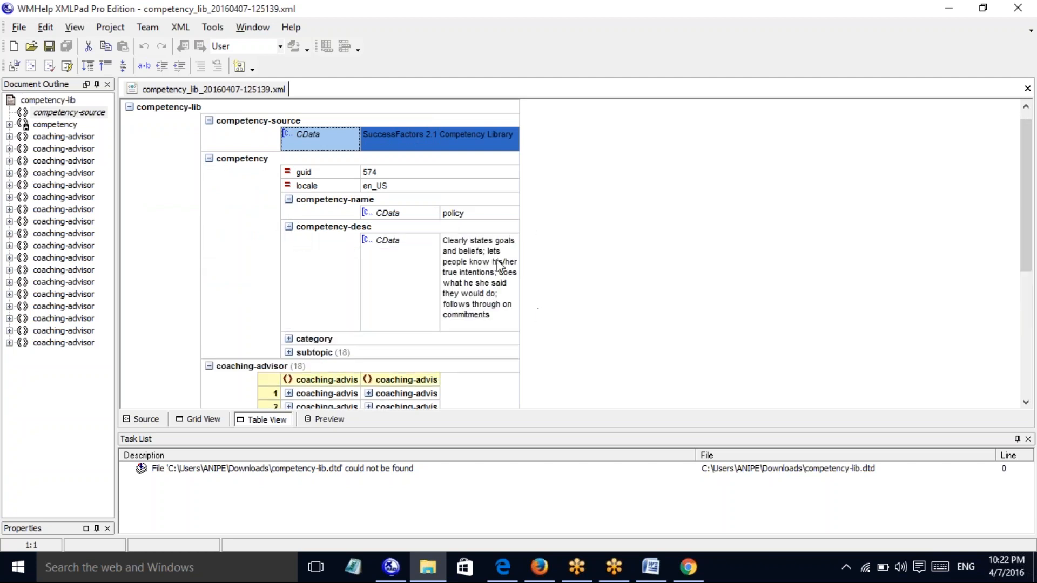
pyautogui.click(494, 318)
pyautogui.click(491, 315)
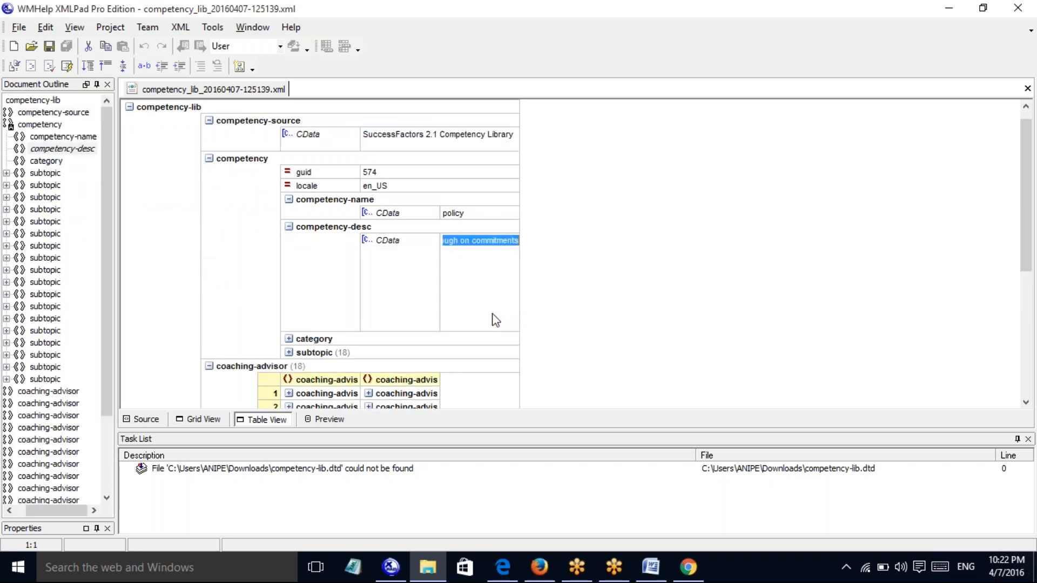
pyautogui.click(483, 262)
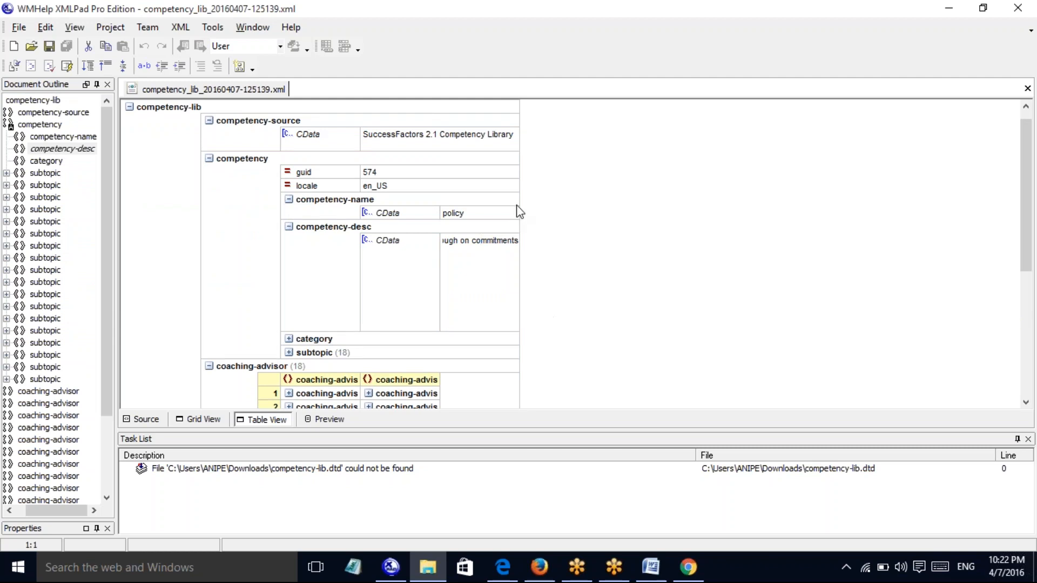
# Widen the table and expand the category (policy) and the 18 subtopic entries
pyautogui.moveTo(518, 208); pyautogui.dragTo(976, 188)
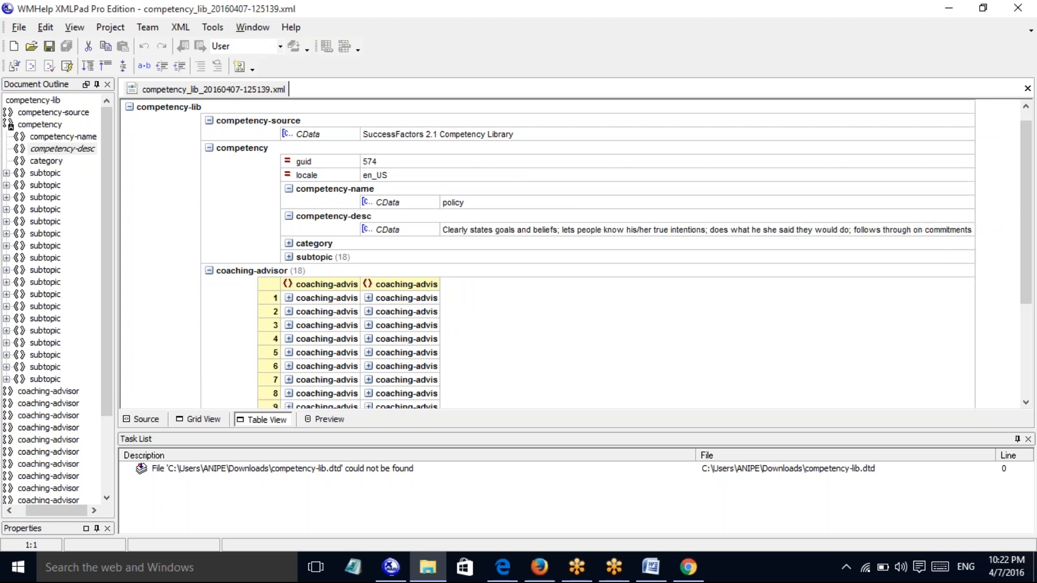
pyautogui.click(290, 243)
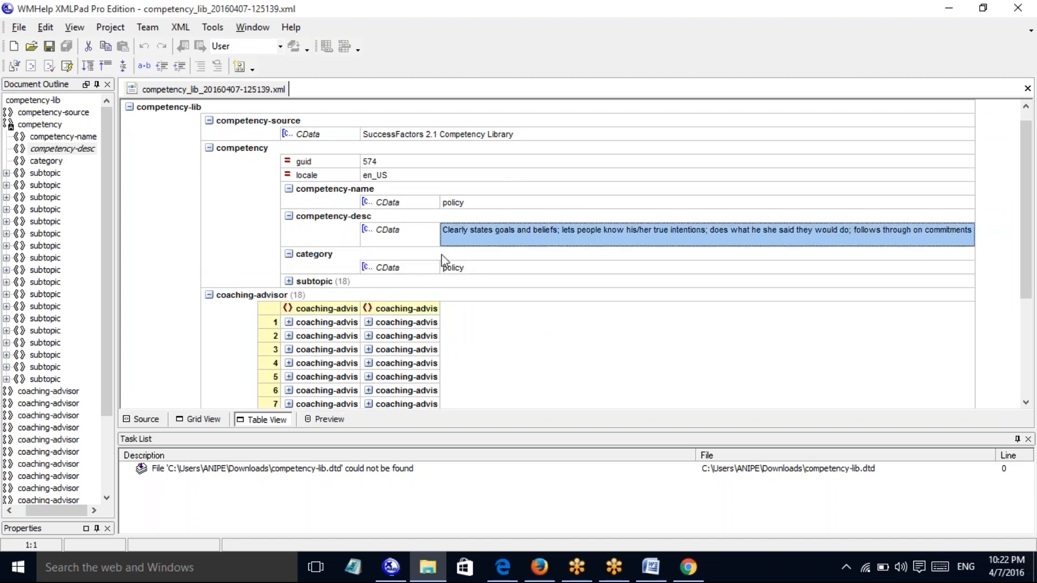
pyautogui.click(474, 270)
pyautogui.click(475, 274)
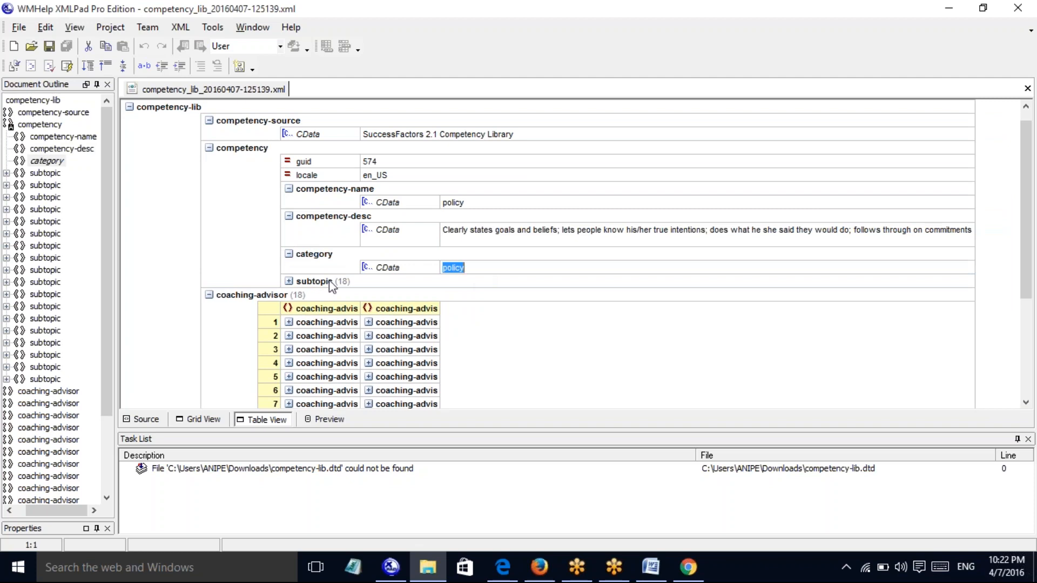
pyautogui.click(289, 282)
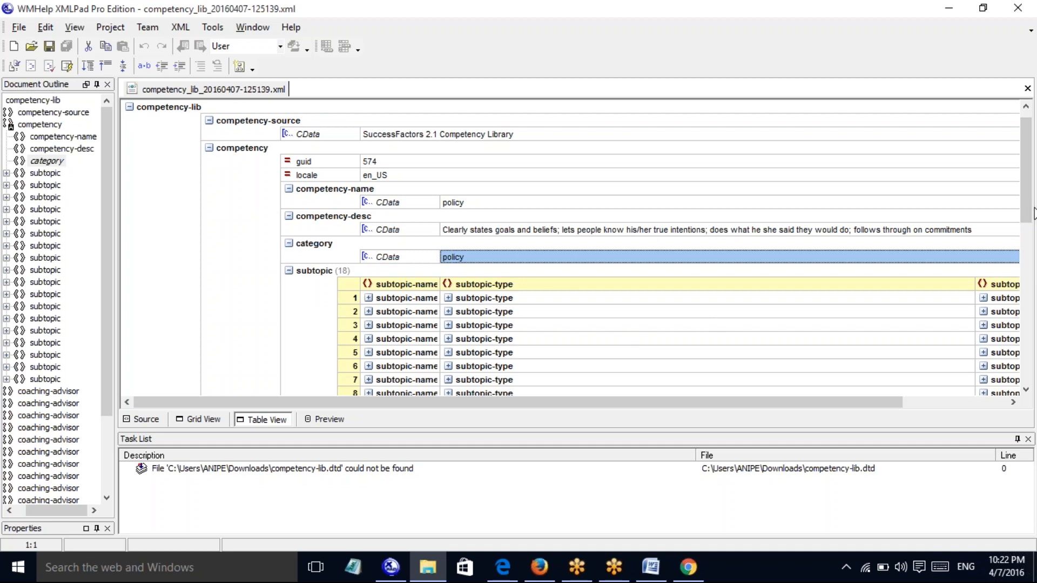
pyautogui.moveTo(1026, 208); pyautogui.dragTo(1026, 247)
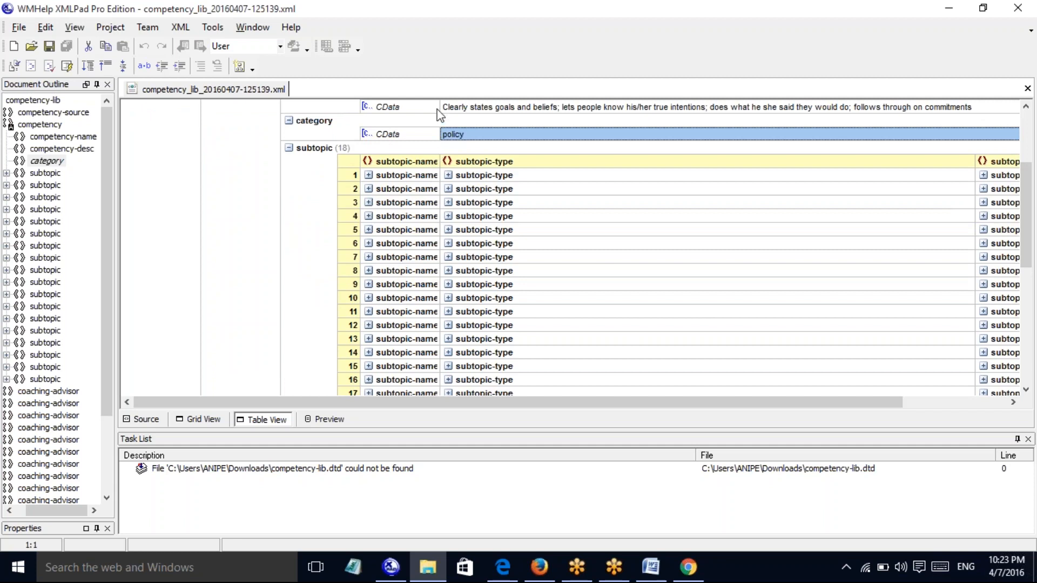
pyautogui.moveTo(439, 115); pyautogui.dragTo(494, 116)
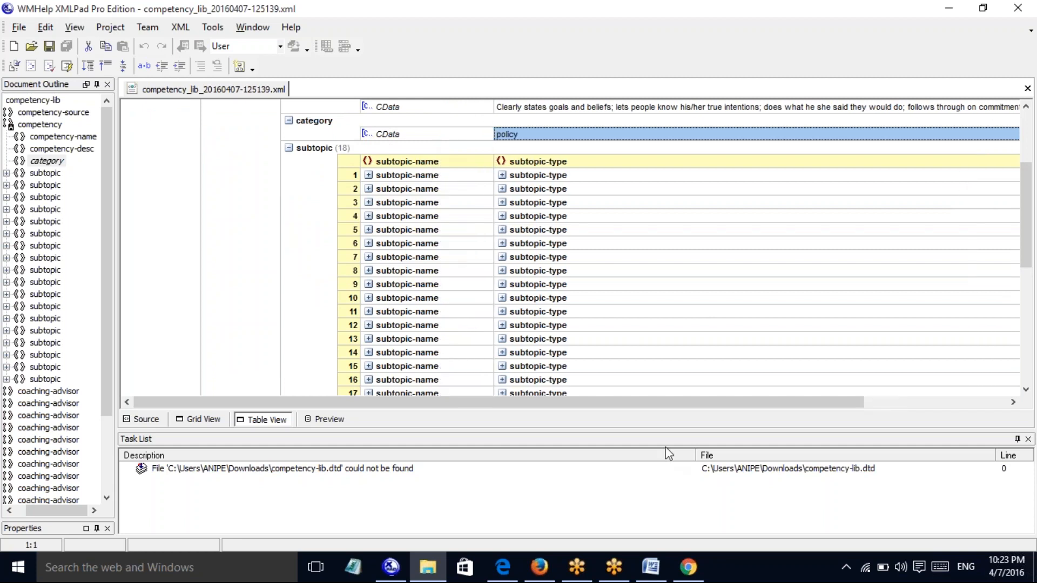
pyautogui.moveTo(684, 403); pyautogui.dragTo(912, 405)
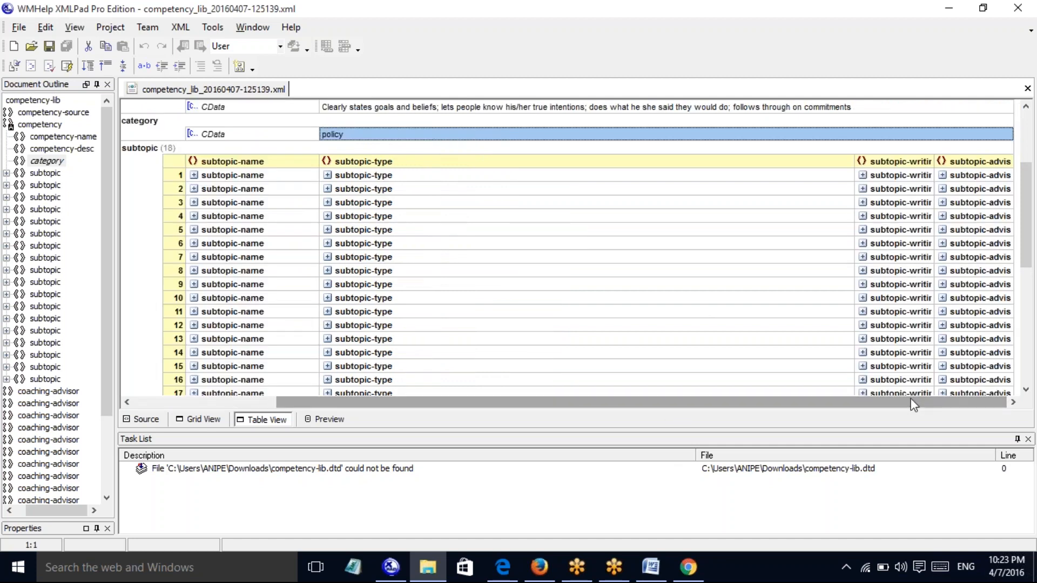
pyautogui.moveTo(854, 163); pyautogui.dragTo(675, 167)
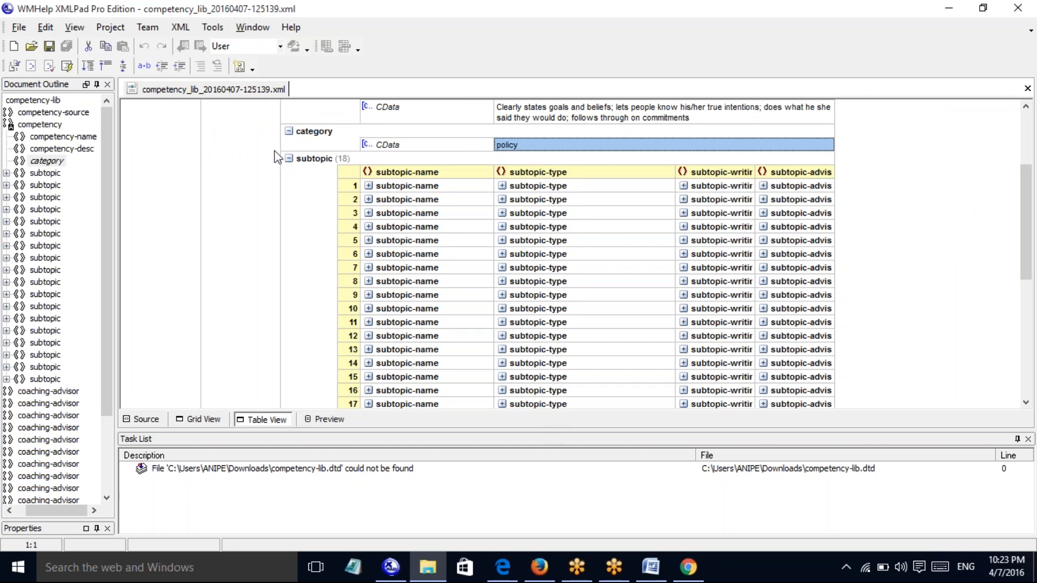
# Collapse the subtopics, check the raw XML source, then close XMLPad and return to the library
pyautogui.click(289, 159)
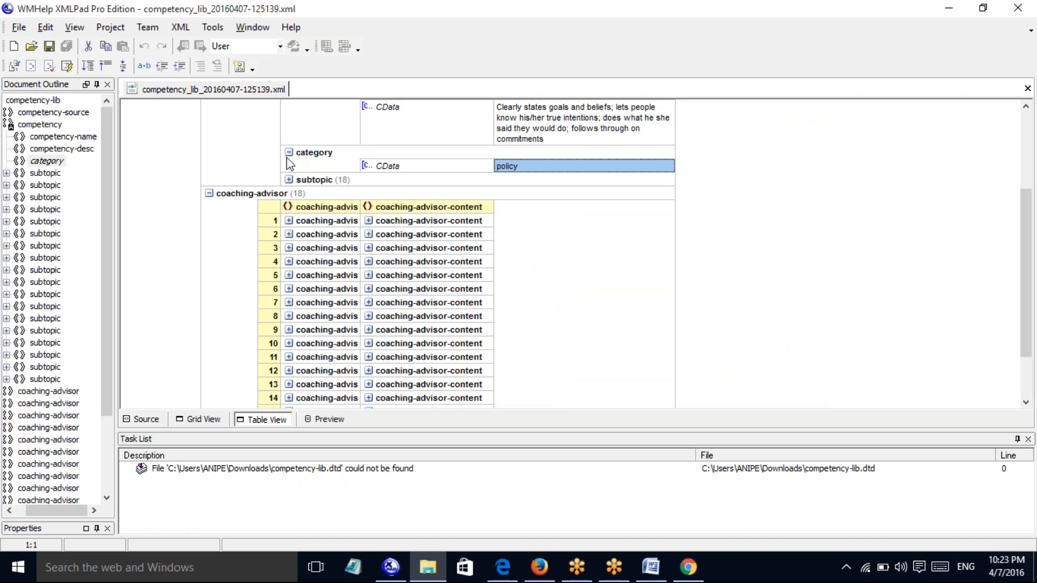
pyautogui.click(148, 423)
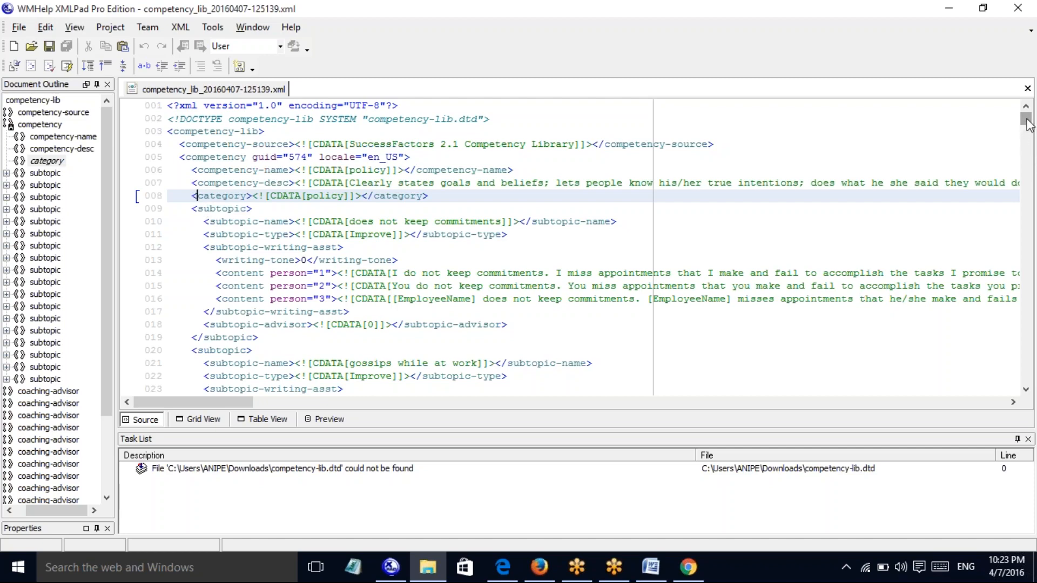
pyautogui.moveTo(1026, 129); pyautogui.dragTo(1032, 308)
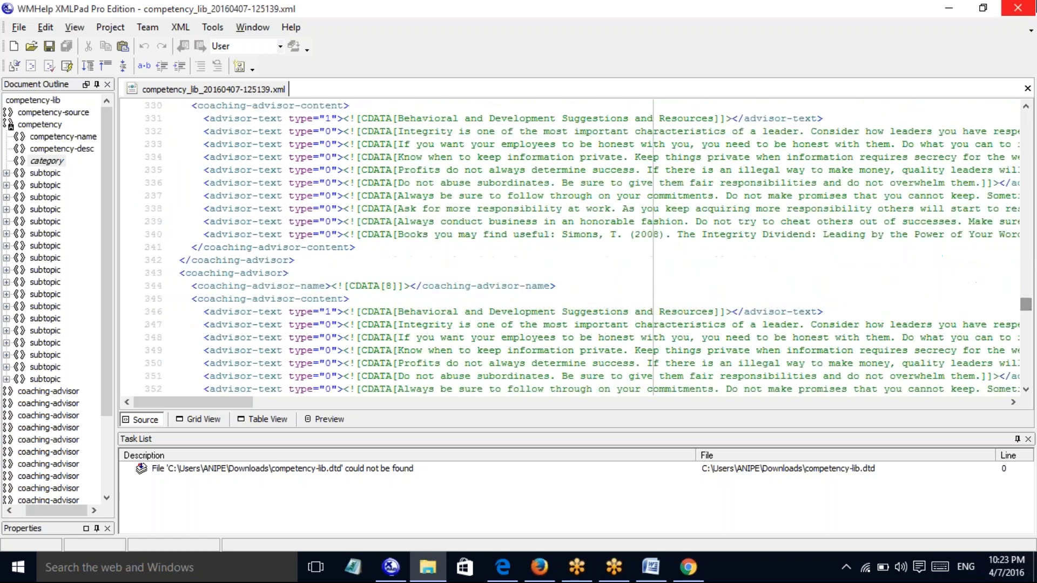
pyautogui.click(1018, 8)
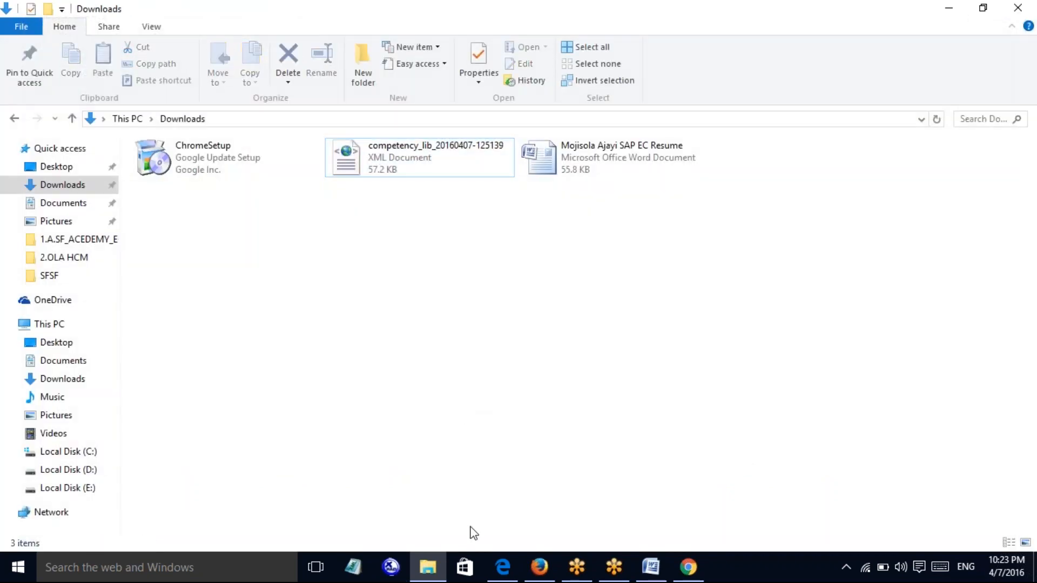
pyautogui.click(508, 569)
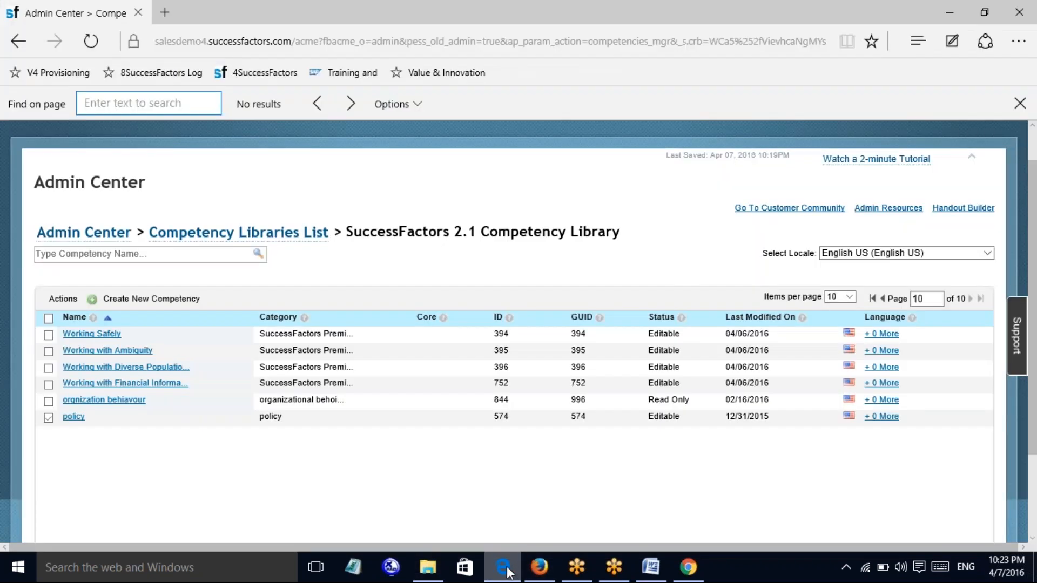
pyautogui.click(63, 300)
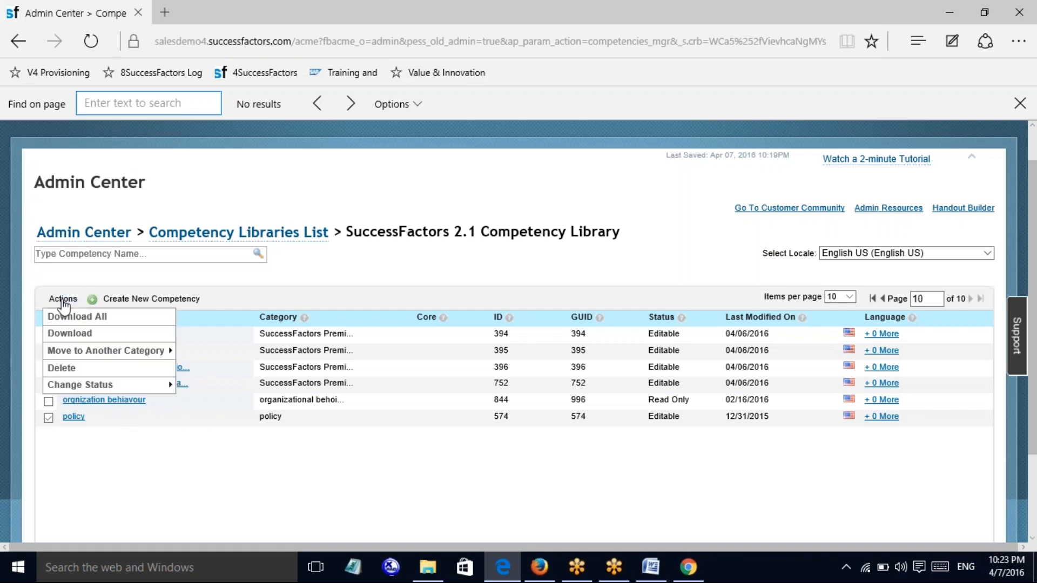
pyautogui.click(72, 335)
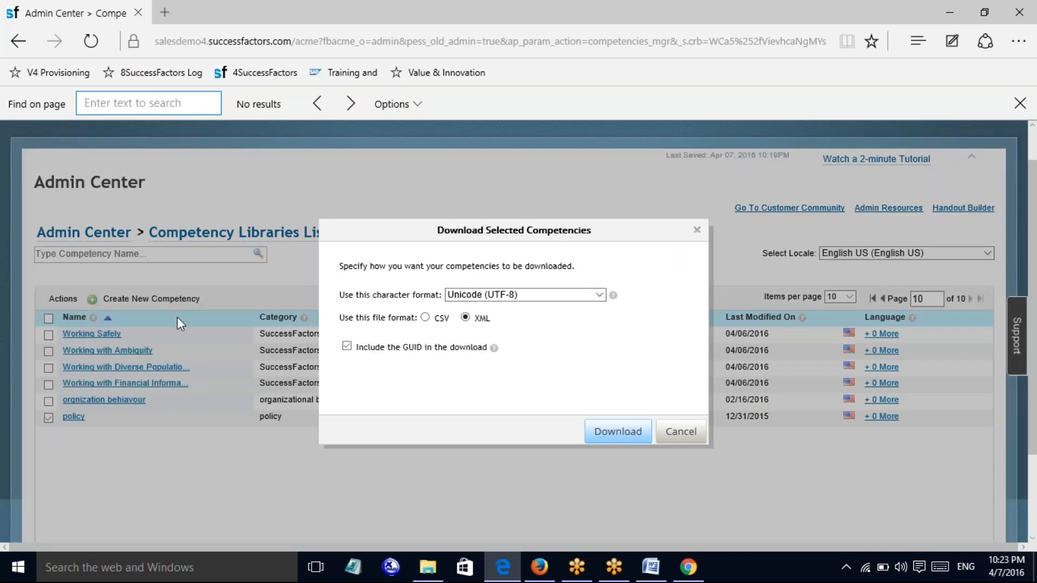
pyautogui.click(424, 318)
pyautogui.click(620, 431)
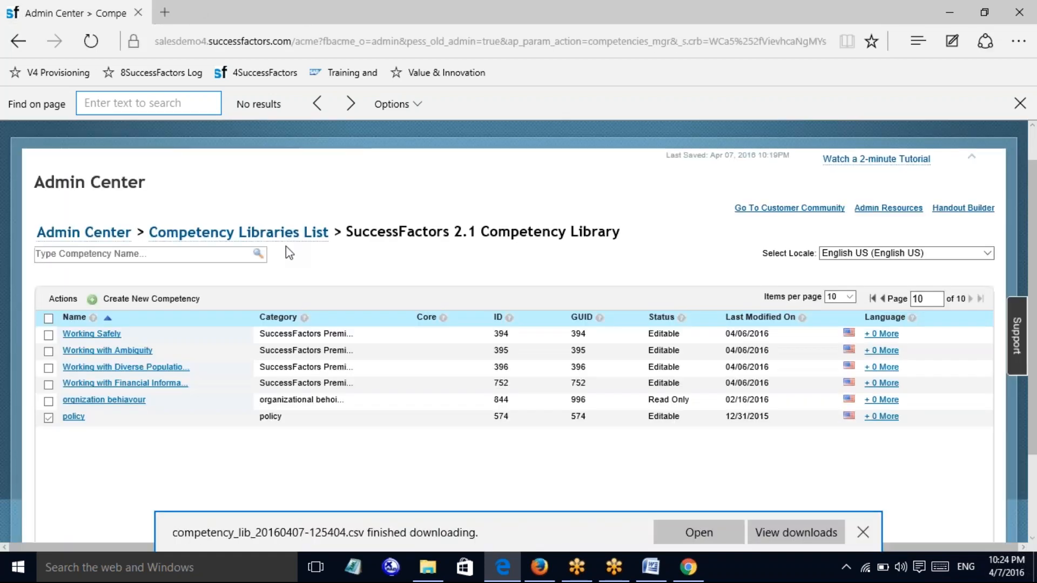
pyautogui.click(692, 539)
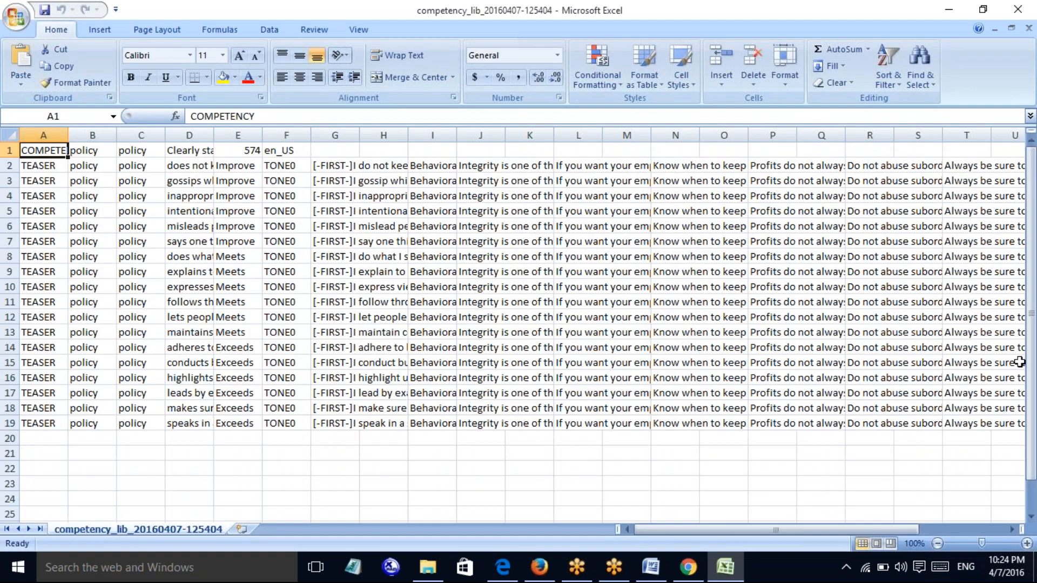
# Scroll across the sheet, then check the COMPETENCY header and policy values in A1–C1
pyautogui.moveTo(1018, 361); pyautogui.dragTo(1032, 273)
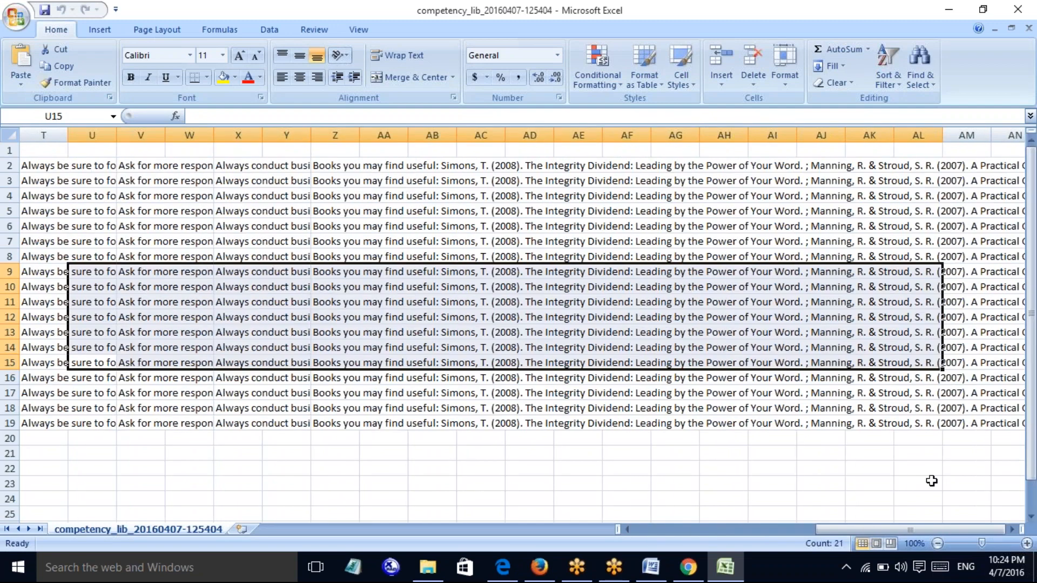
pyautogui.moveTo(862, 528); pyautogui.dragTo(669, 532)
pyautogui.click(754, 456)
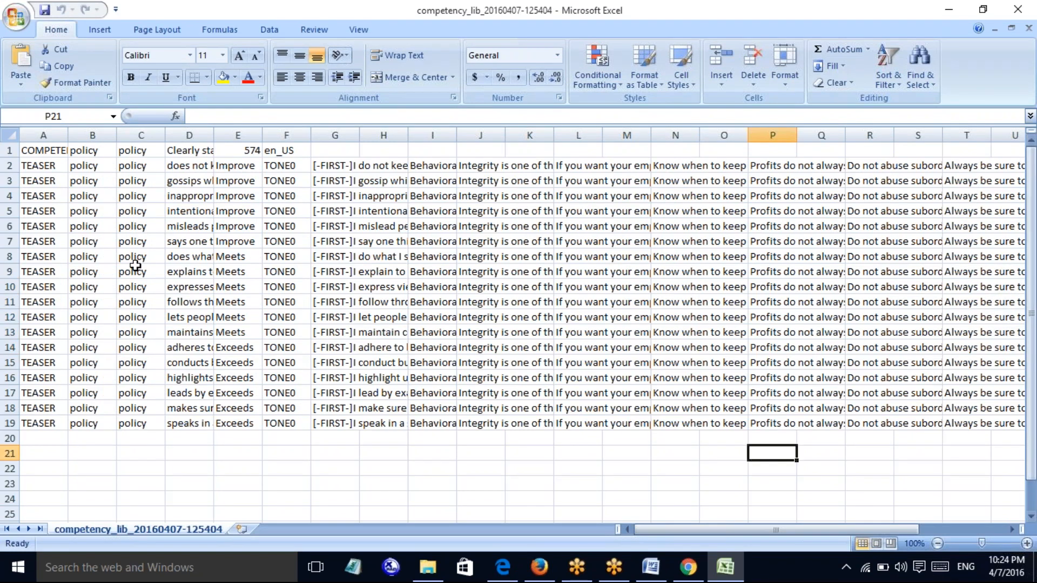
pyautogui.click(44, 151)
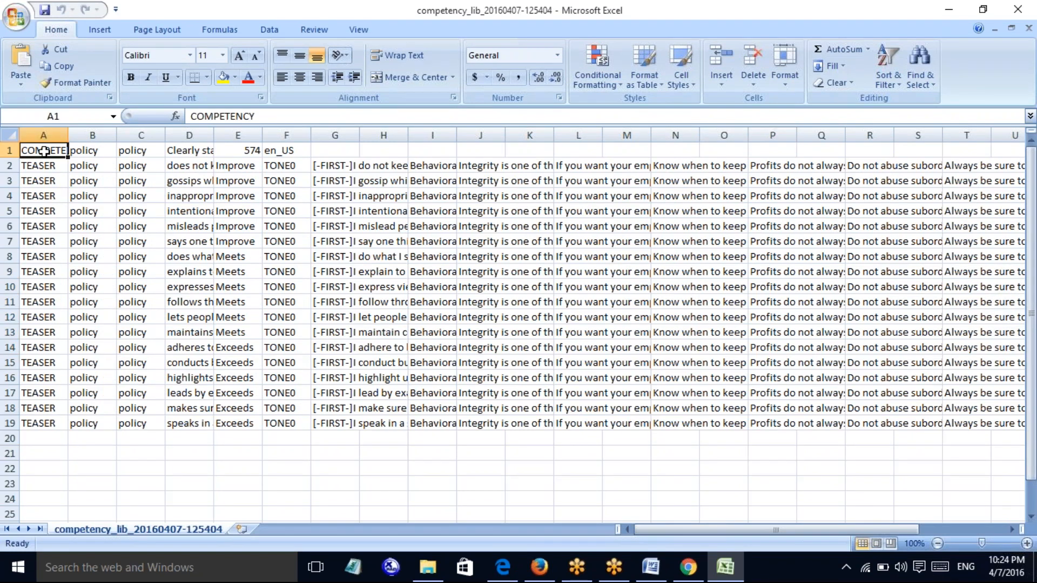
pyautogui.click(88, 153)
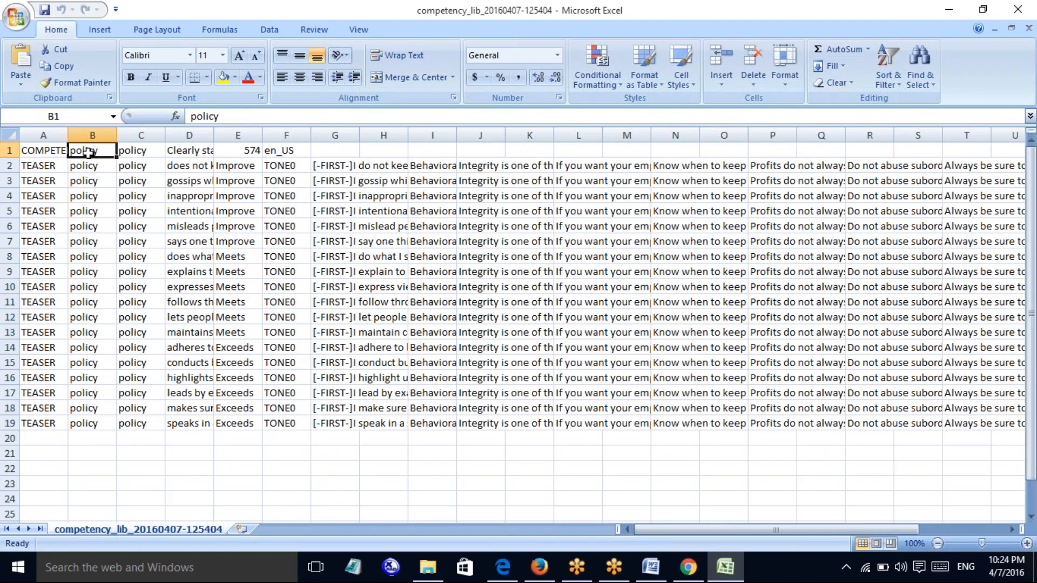
pyautogui.click(147, 150)
# Read the TEASER rows in column A and the behaviour texts in D2, D3 and D5
pyautogui.click(42, 169)
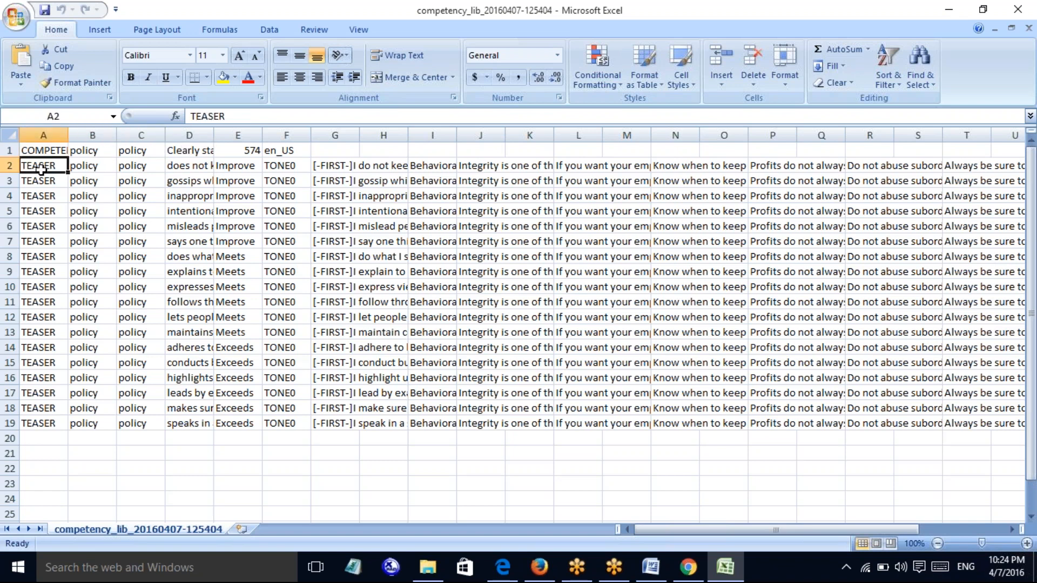
pyautogui.click(42, 185)
pyautogui.click(43, 195)
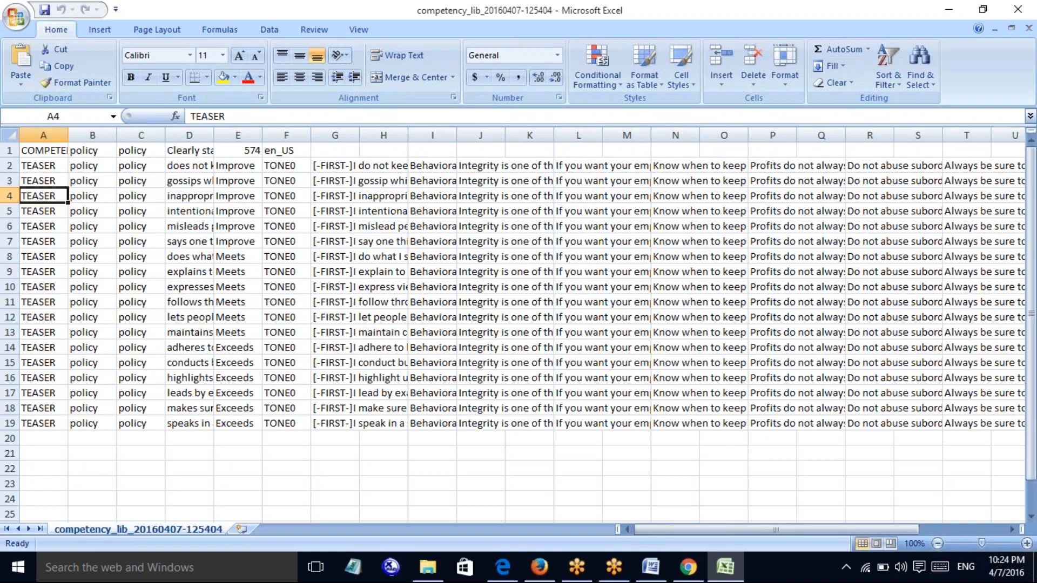
pyautogui.click(46, 223)
pyautogui.click(182, 163)
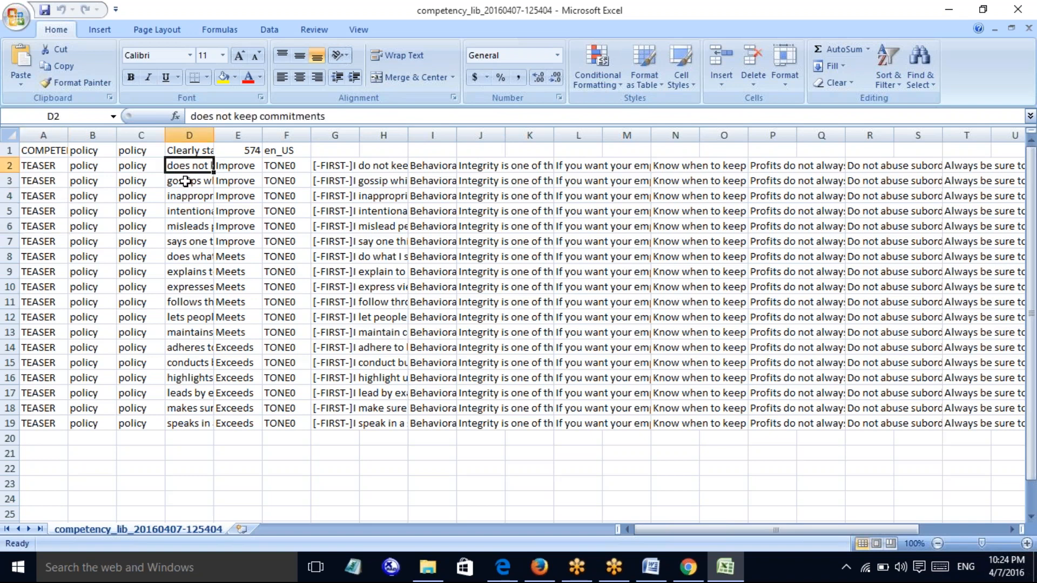
pyautogui.click(184, 180)
pyautogui.click(187, 204)
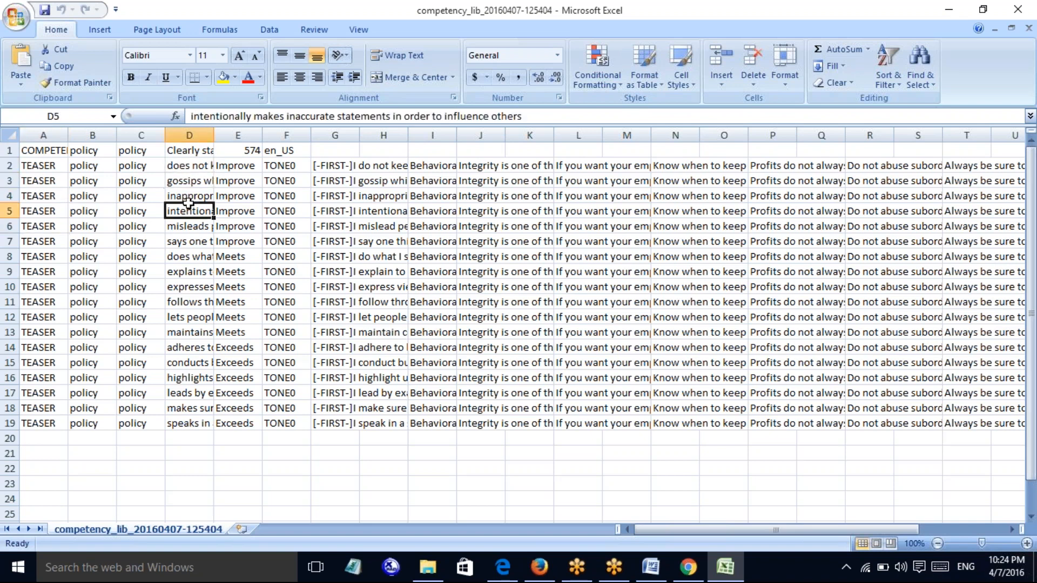
# Read the first-person, Behavioral and Development, and Integrity texts in H2–K2, then close Excel
pyautogui.click(378, 164)
pyautogui.click(453, 169)
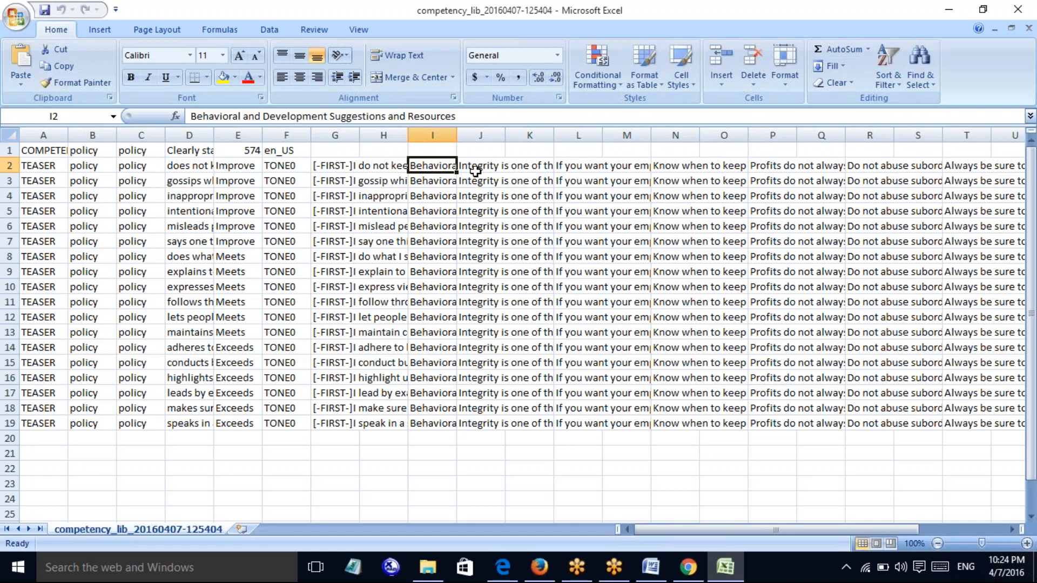
pyautogui.click(471, 166)
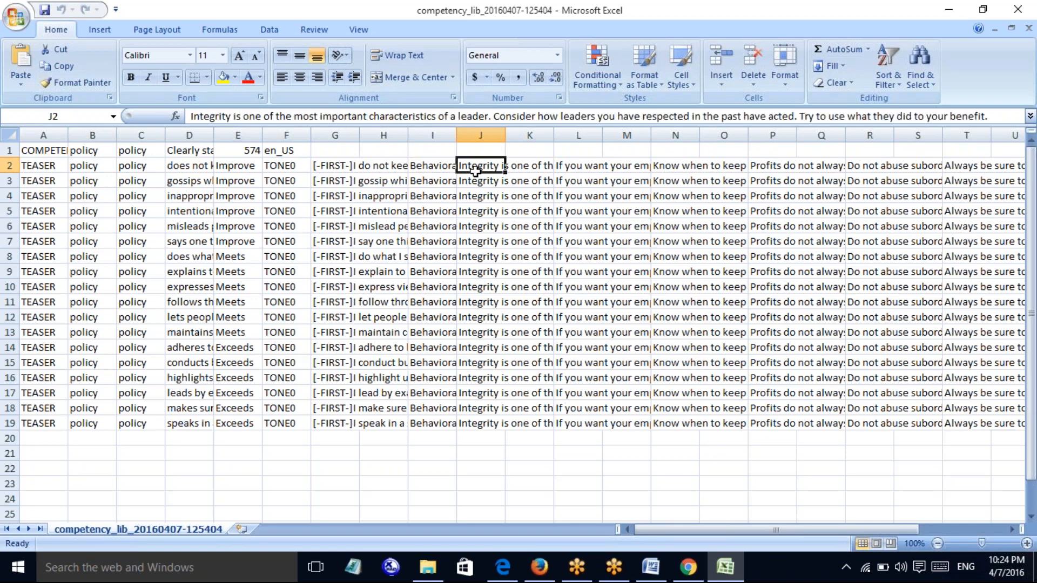
pyautogui.click(536, 168)
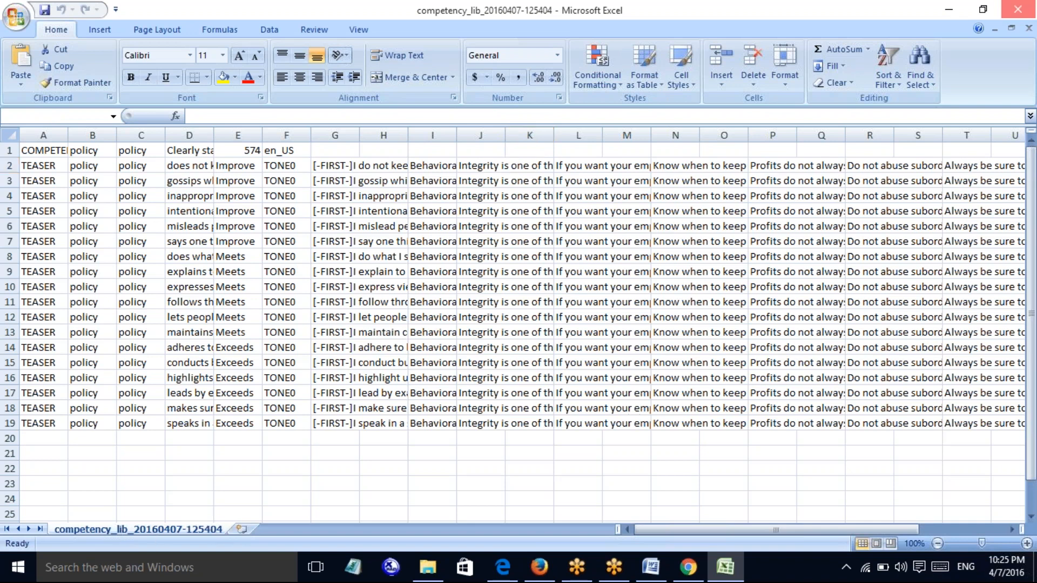
pyautogui.click(1017, 9)
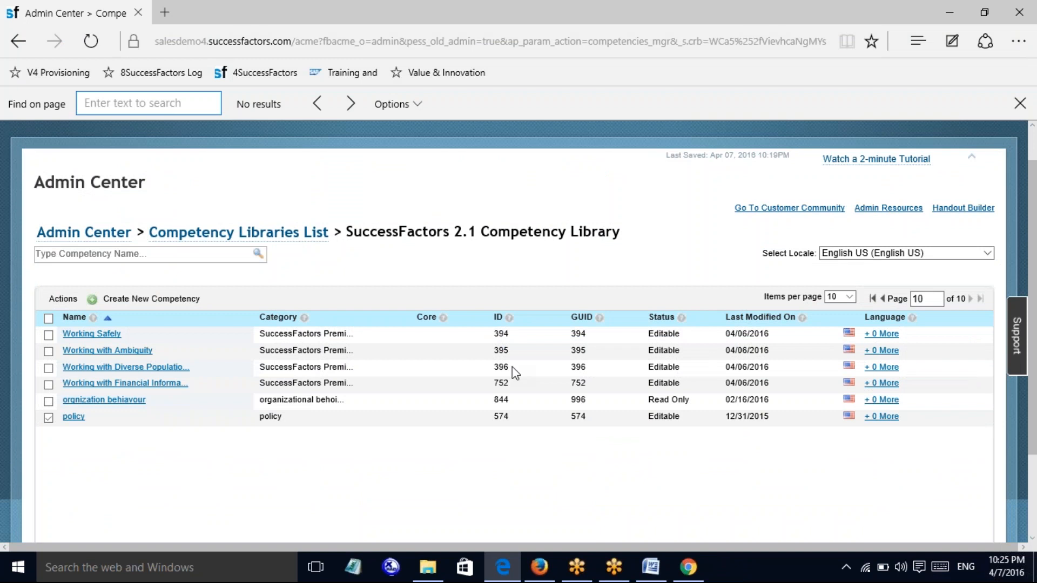
# Open the policy competency's details page from the library list and scroll down it
pyautogui.click(81, 418)
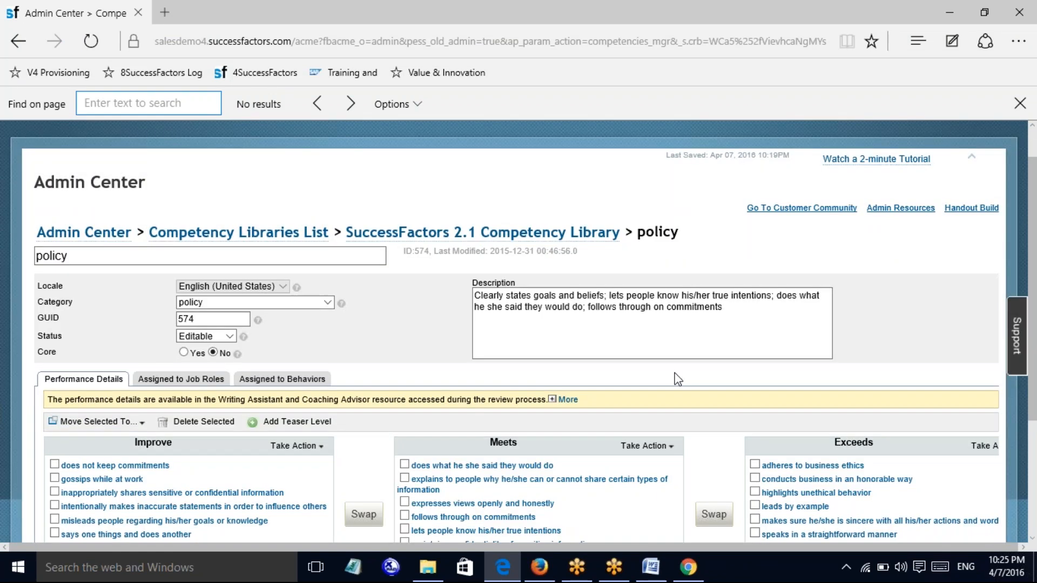
pyautogui.moveTo(1035, 236); pyautogui.dragTo(1035, 302)
# Type the heading 'Job families' at the top of document XYZ and start a new line
pyautogui.click(650, 574)
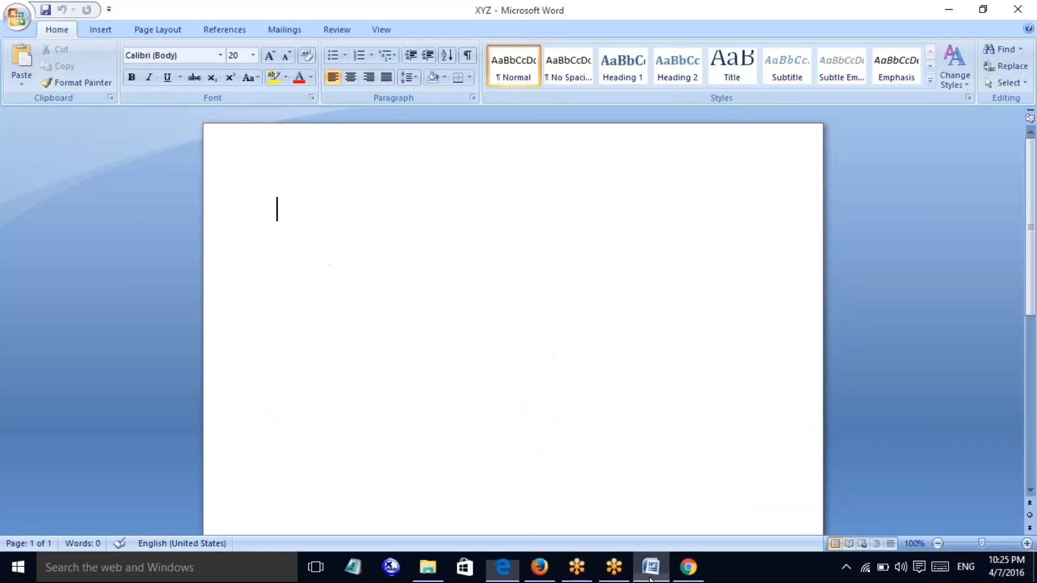
pyautogui.write('k')
pyautogui.press('BackSpace')
pyautogui.write('j')
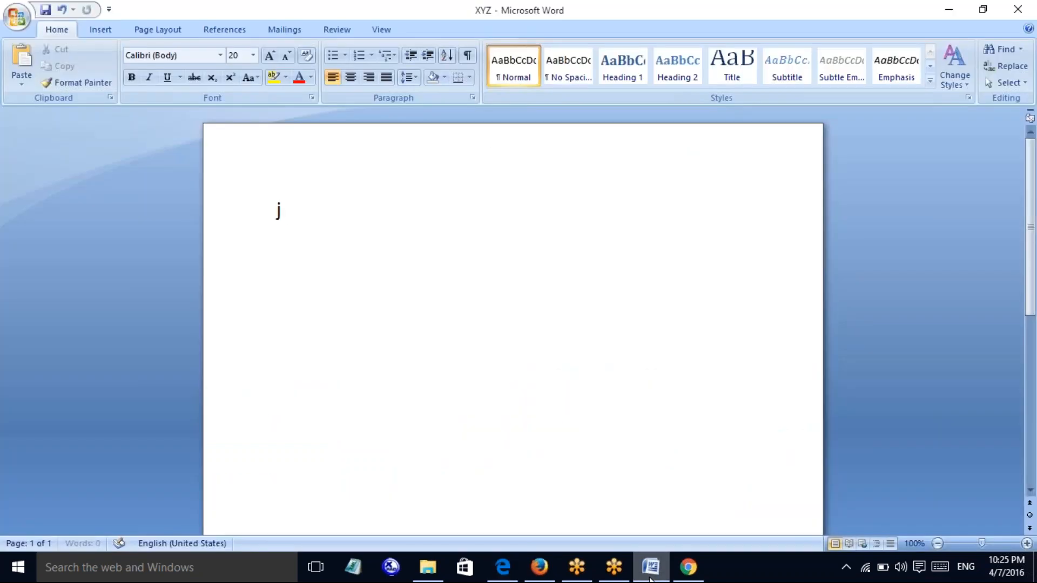
pyautogui.write('ob fa,m')
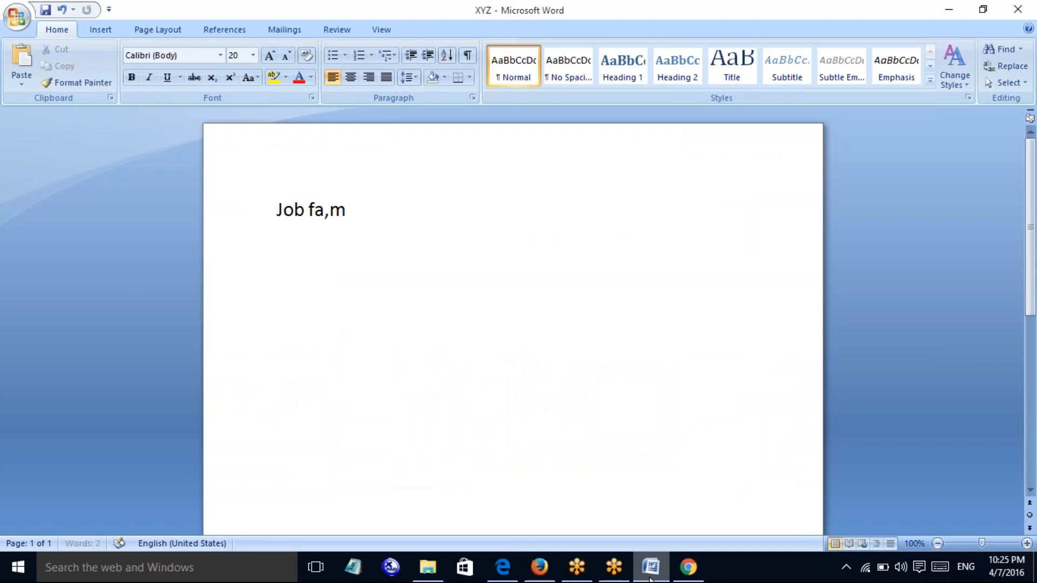
pyautogui.press('BackSpace')
pyautogui.press('BackSpace')
pyautogui.press('BackSpace')
pyautogui.press('BackSpace')
pyautogui.write('families')
pyautogui.press('Return')
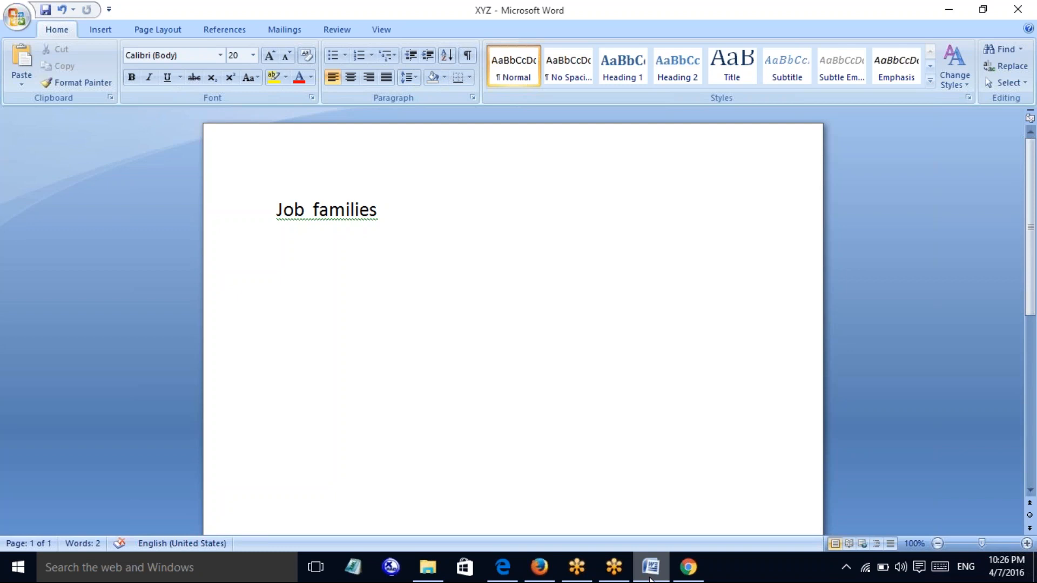
# Append '=' to Job families and add the lines 'Hr=' and 'Job role=' below it
pyautogui.press('Up')
pyautogui.press('Right')
pyautogui.press('Right')
pyautogui.press('Right')
pyautogui.press('Right')
pyautogui.press('Right')
pyautogui.press('Right')
pyautogui.press('Right')
pyautogui.press('Right')
pyautogui.press('Right')
pyautogui.press('Right')
pyautogui.press('Right')
pyautogui.press('Right')
pyautogui.write('=')
pyautogui.press('Return')
pyautogui.write('hr=')
pyautogui.press('Return')
pyautogui.write('jo')
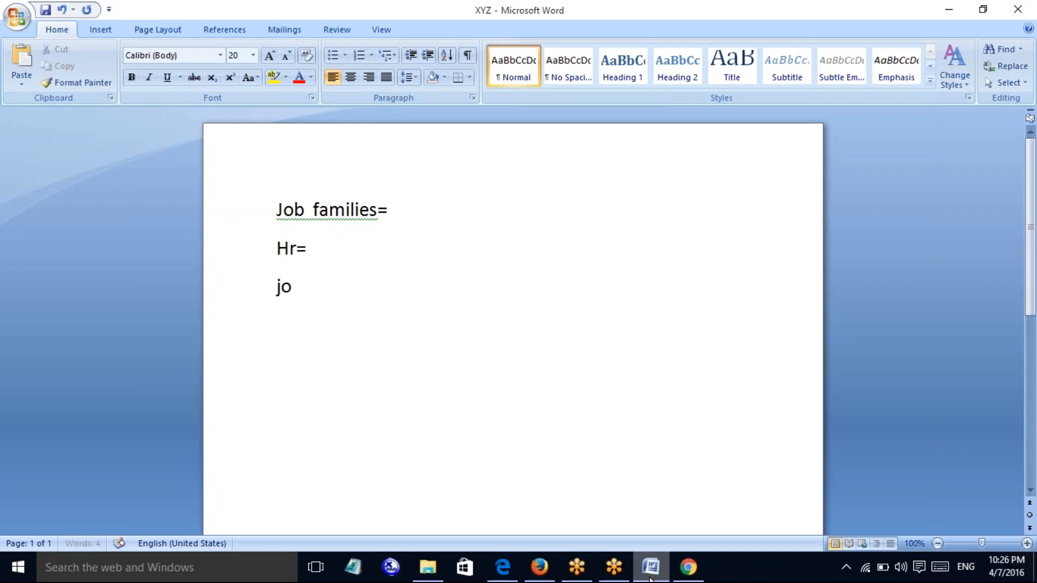
pyautogui.write('b role=')
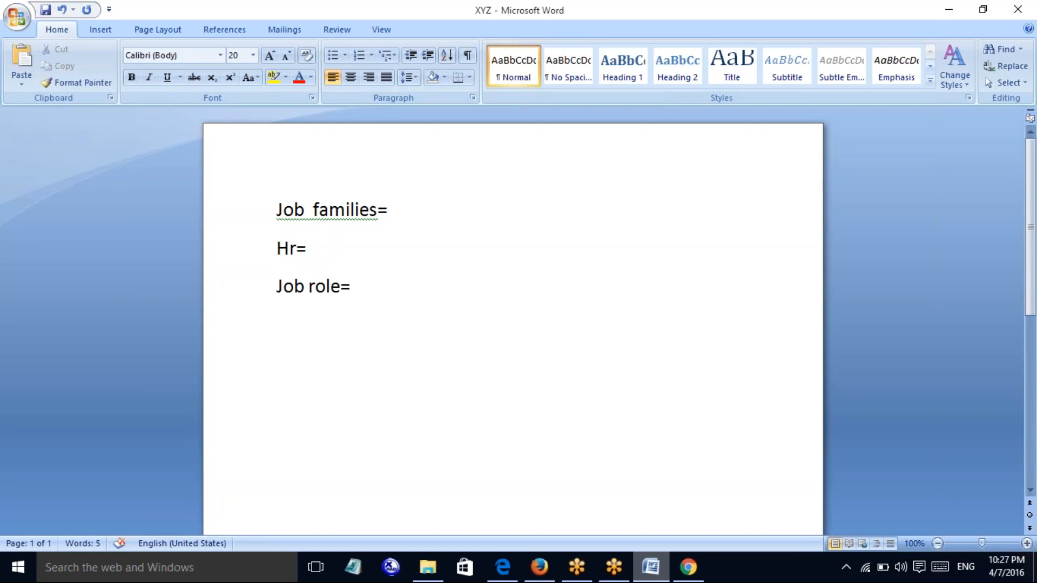
# Add a 'Job code' line below 'Job role=' in the XYZ note
pyautogui.press('Up')
pyautogui.press('Up')
pyautogui.press('Right')
pyautogui.press('Right')
pyautogui.press('Right')
pyautogui.press('Right')
pyautogui.press('Right')
pyautogui.press('Down')
pyautogui.press('Right')
pyautogui.press('Right')
pyautogui.press('Right')
pyautogui.press('Right')
pyautogui.press('Right')
pyautogui.press('Right')
pyautogui.press('Right')
pyautogui.press('Right')
pyautogui.press('Right')
pyautogui.press('Return')
pyautogui.write('Job code')
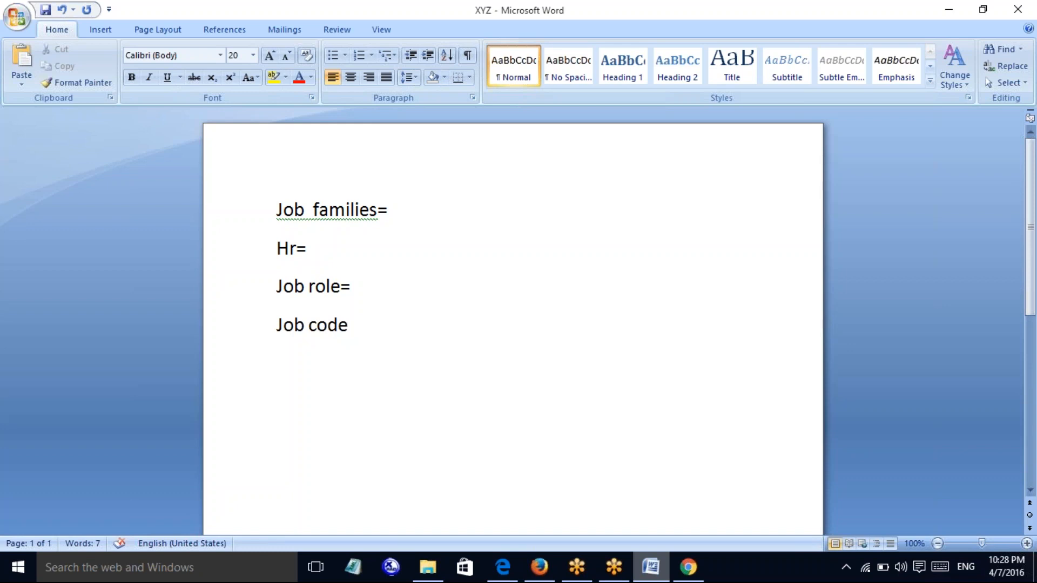
# Complete the Job role line to read 'Job role= operations'
pyautogui.click(277, 324)
pyautogui.press('Up')
pyautogui.press('Right')
pyautogui.press('Right')
pyautogui.press('Right')
pyautogui.press('Right')
pyautogui.press('Right')
pyautogui.press('Right')
pyautogui.press('Right')
pyautogui.press('Right')
pyautogui.press('Right')
pyautogui.press('Right')
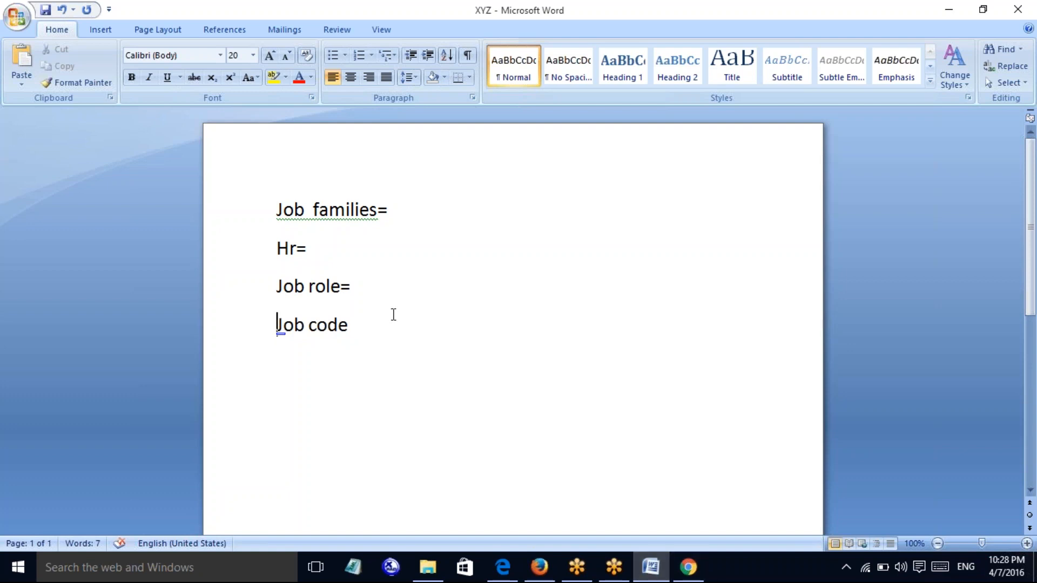
pyautogui.click(366, 290)
pyautogui.write('operations')
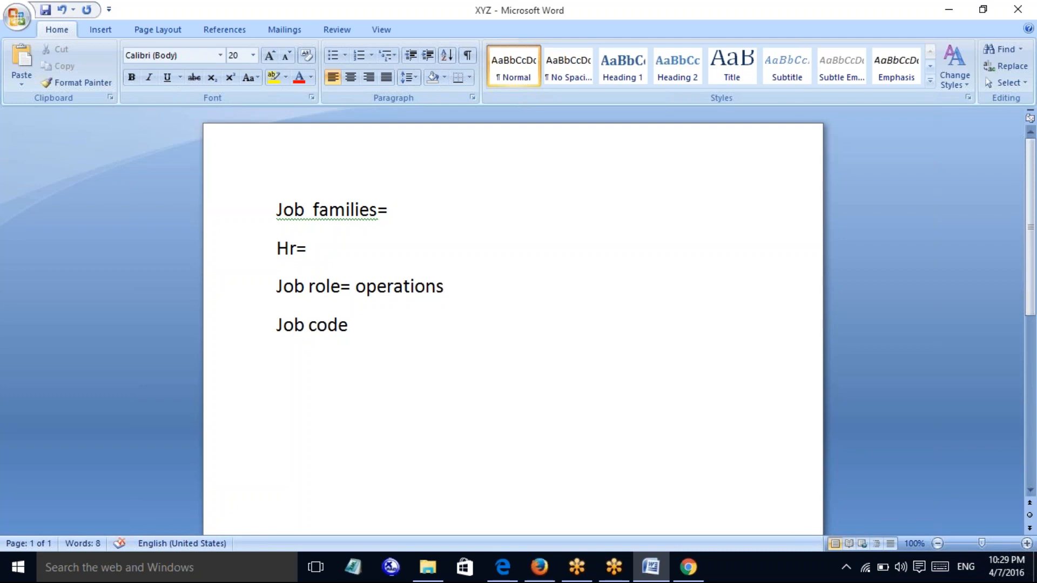
# Append '=' to the Job code line so it reads 'Job code='
pyautogui.click(18, 567)
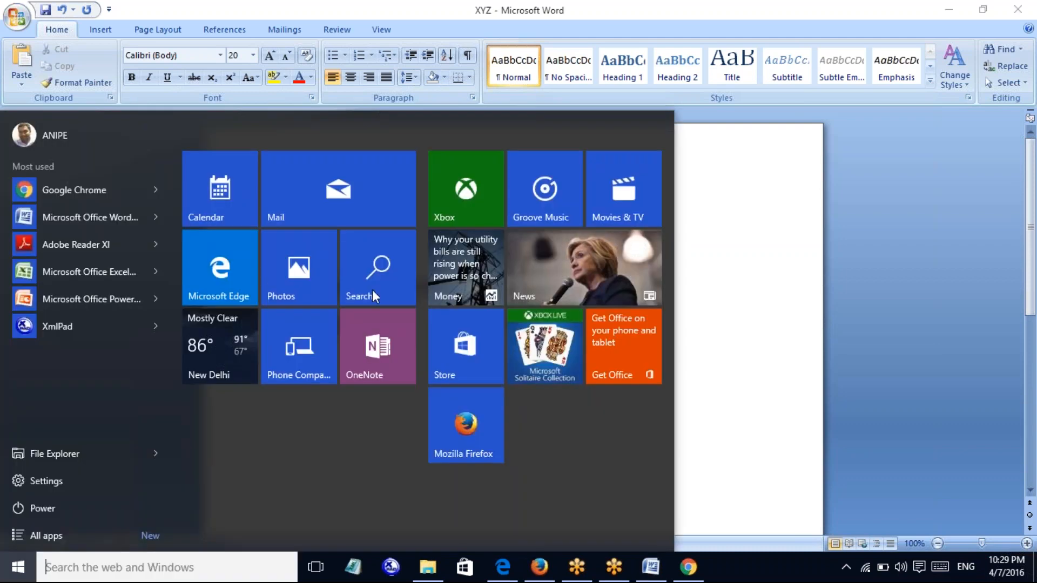
pyautogui.click(734, 471)
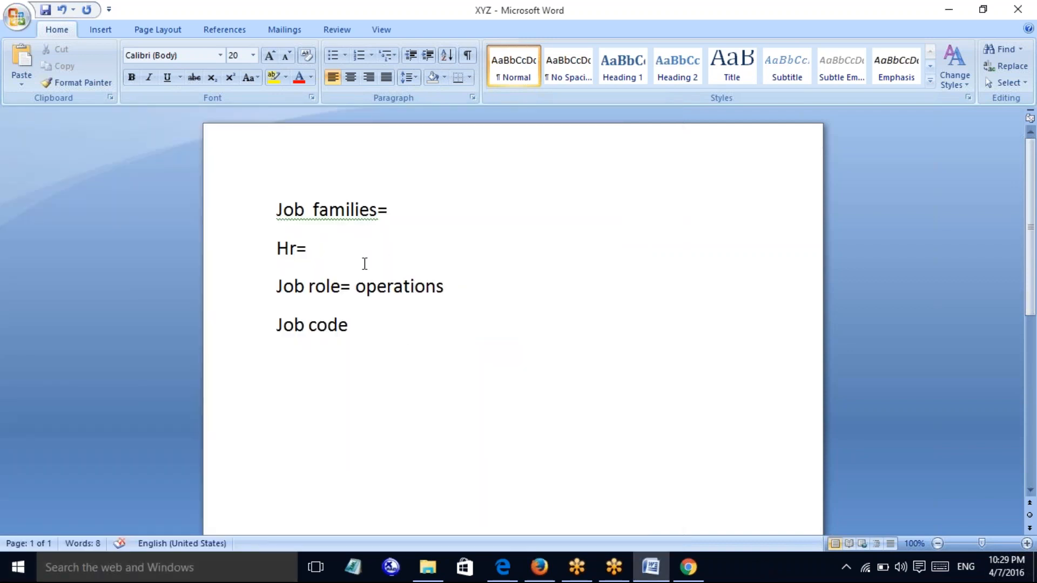
pyautogui.click(365, 318)
pyautogui.write('=')
pyautogui.click(549, 20)
# Check policy's assigned job role (OPERATIONS, rating 80.0, weight 20.0), then return to Admin Center home
pyautogui.click(374, 319)
pyautogui.click(503, 567)
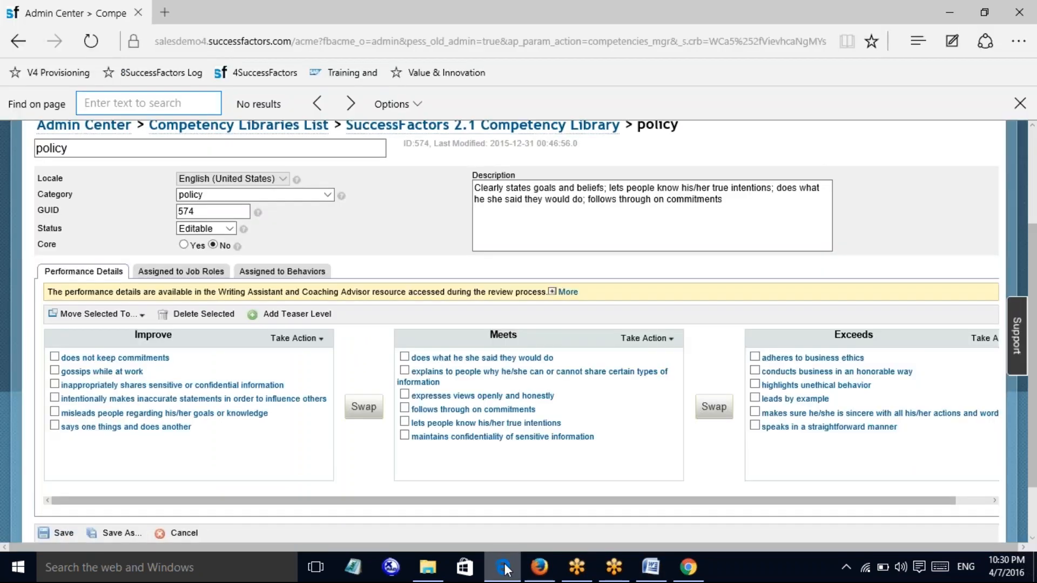
pyautogui.click(211, 273)
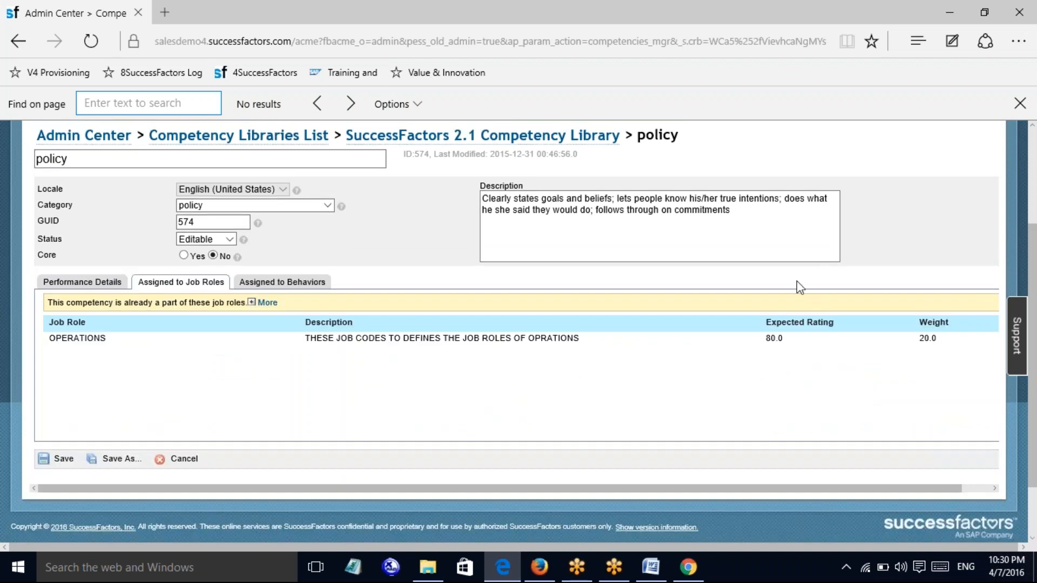
pyautogui.scroll(3, 1034, 299)
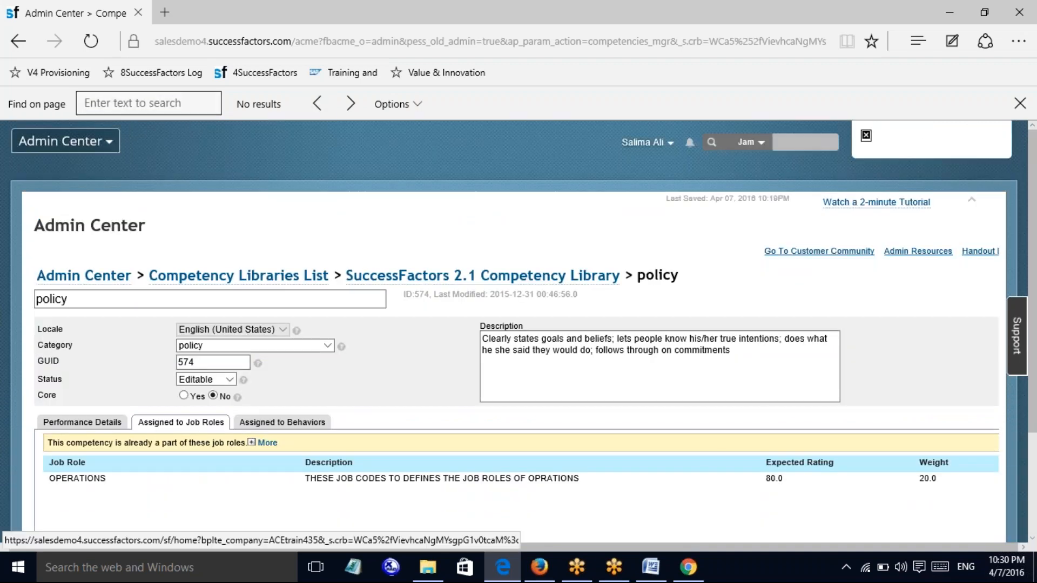
pyautogui.click(81, 143)
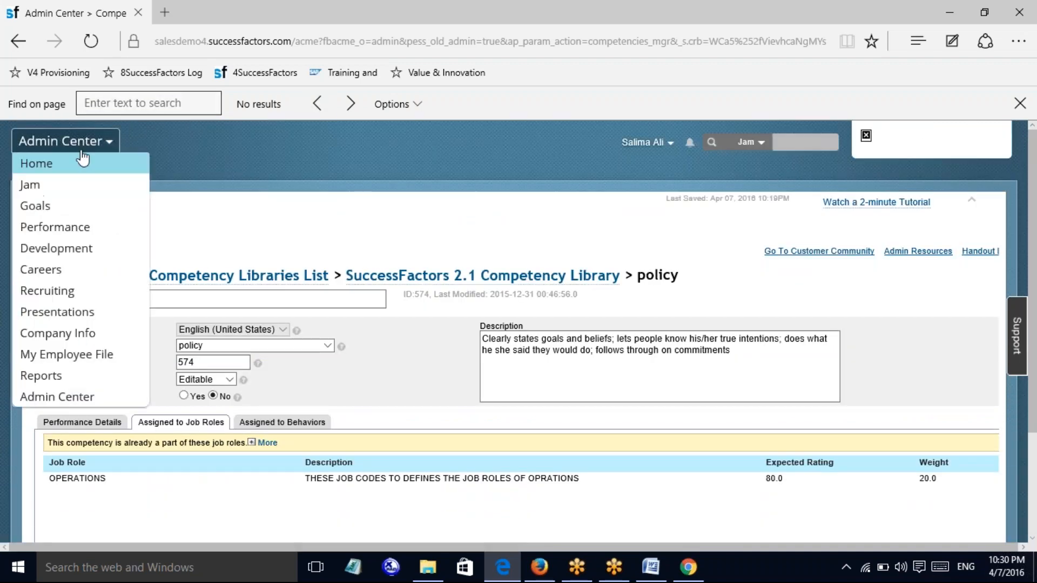
pyautogui.click(65, 396)
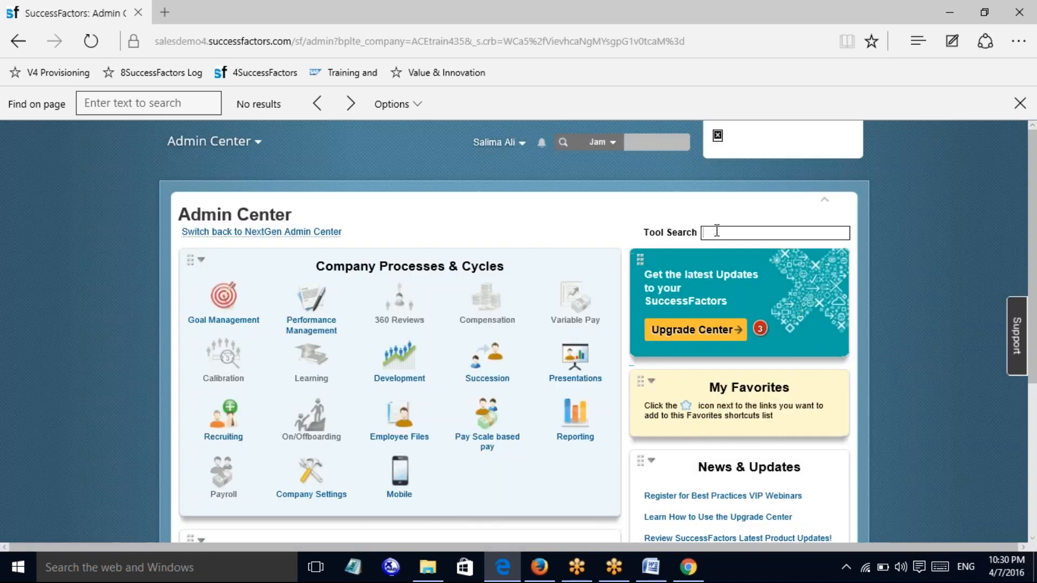
# Open the Manage Competencies tool from the Performance Management tools
pyautogui.write('all')
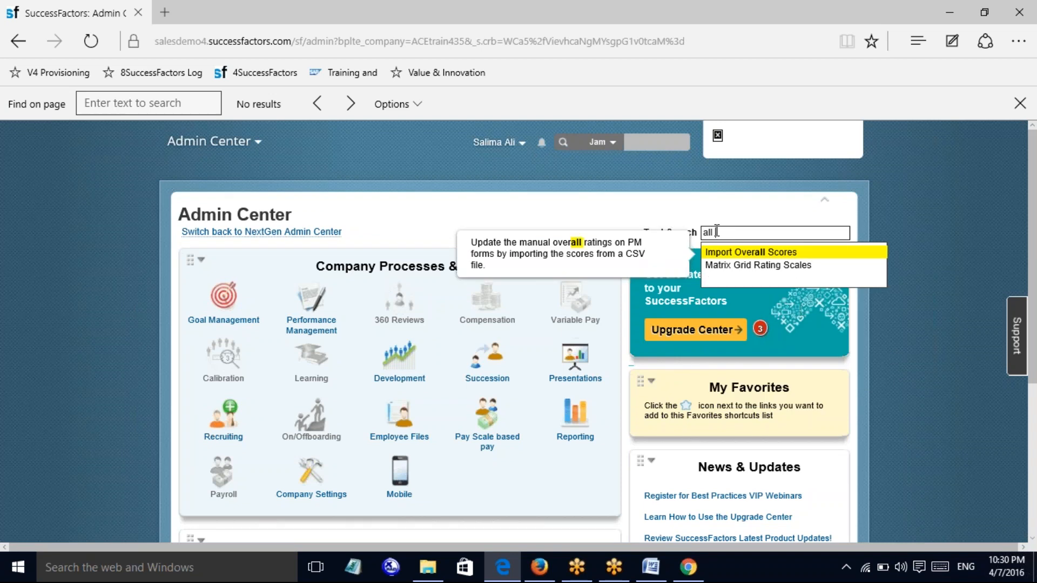
pyautogui.write(' famil')
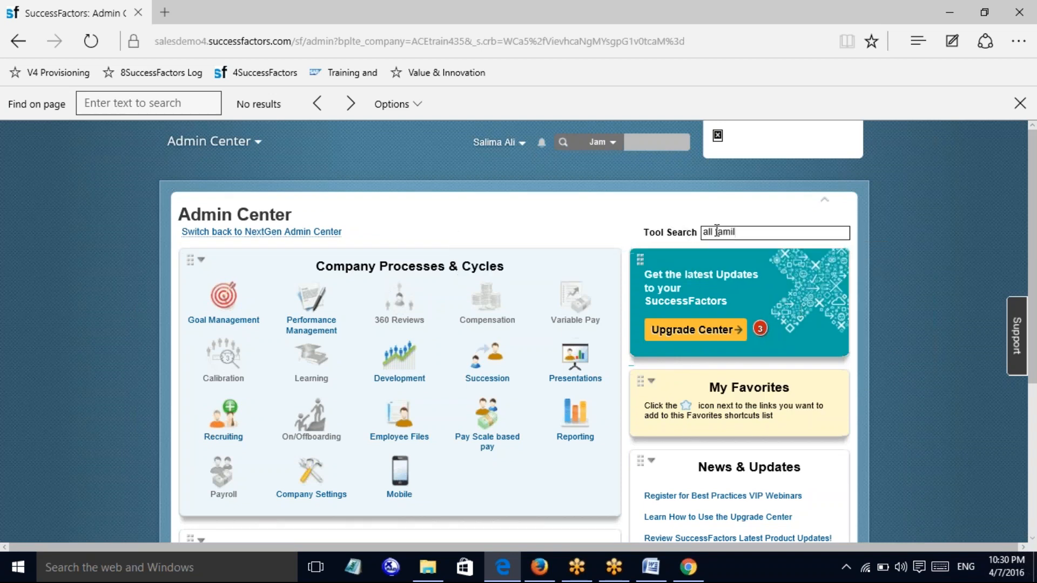
pyautogui.press('BackSpace')
pyautogui.press('BackSpace')
pyautogui.press('BackSpace')
pyautogui.press('BackSpace')
pyautogui.press('BackSpace')
pyautogui.press('BackSpace')
pyautogui.press('BackSpace')
pyautogui.press('BackSpace')
pyautogui.press('BackSpace')
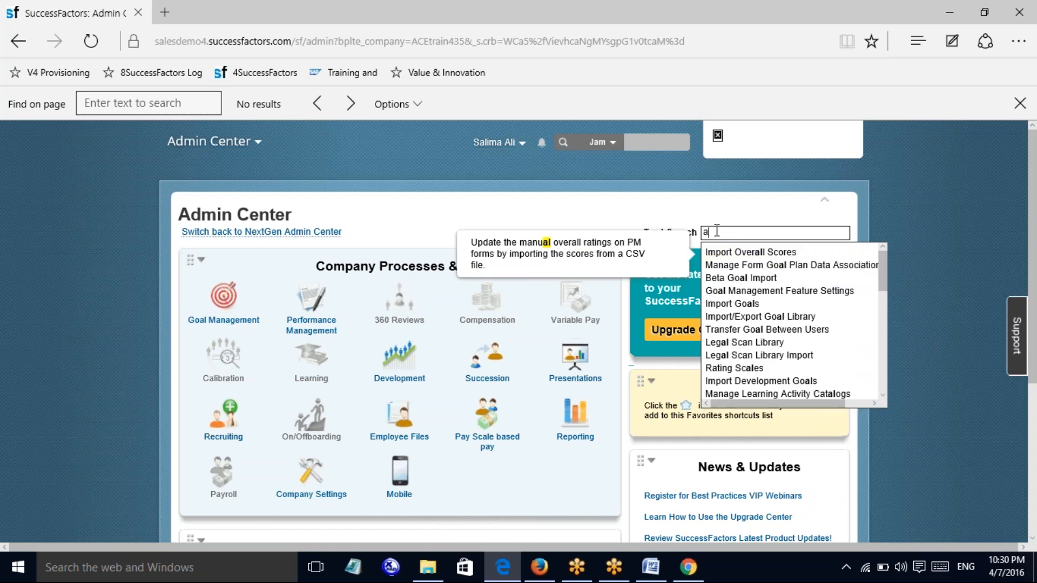
pyautogui.click(334, 313)
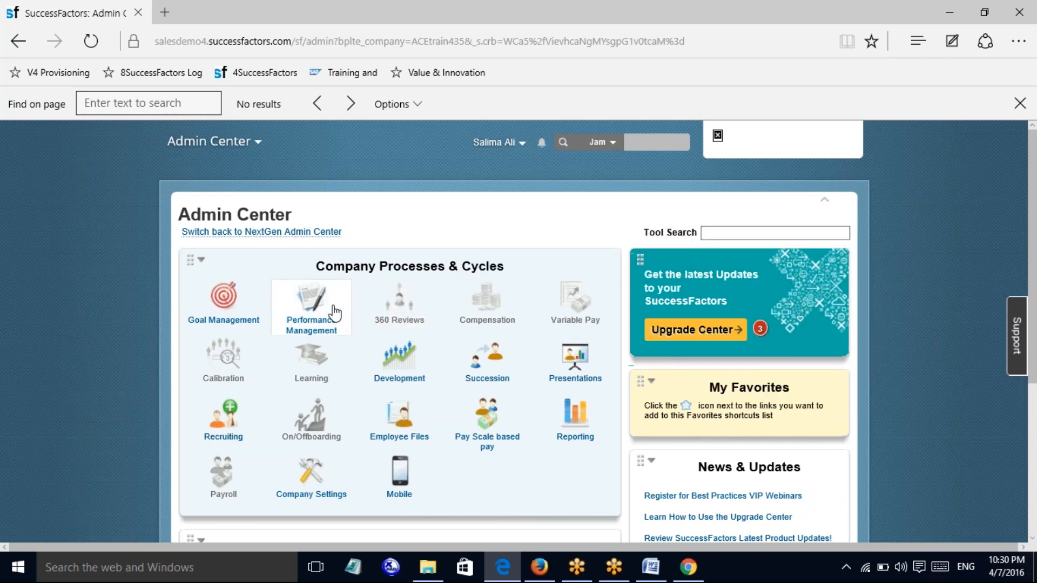
pyautogui.click(328, 309)
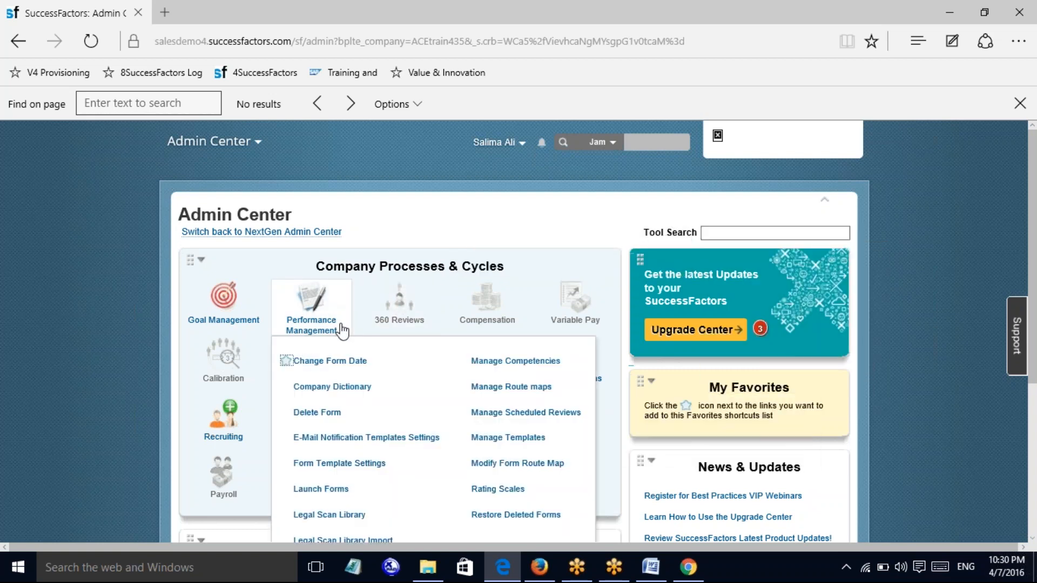
pyautogui.click(527, 362)
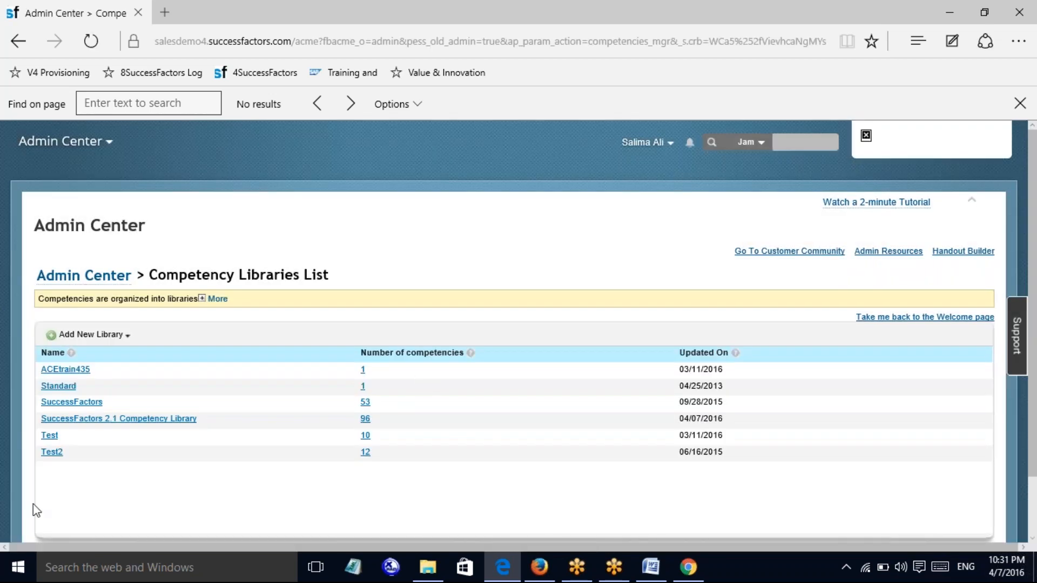
# Open 'policy' from the last page of the SuccessFactors 2.1 Competency Library
pyautogui.click(50, 436)
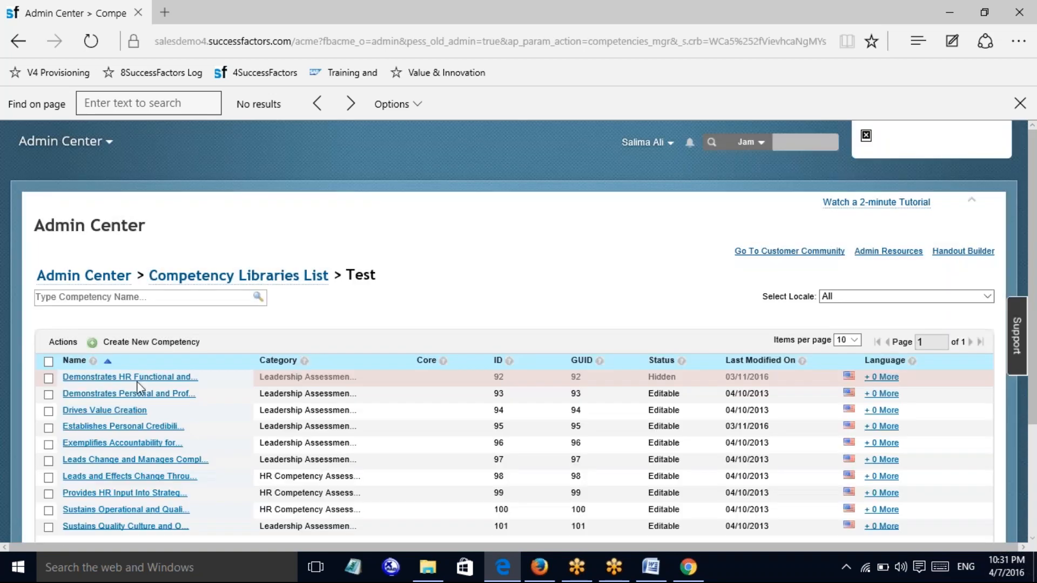
pyautogui.click(137, 380)
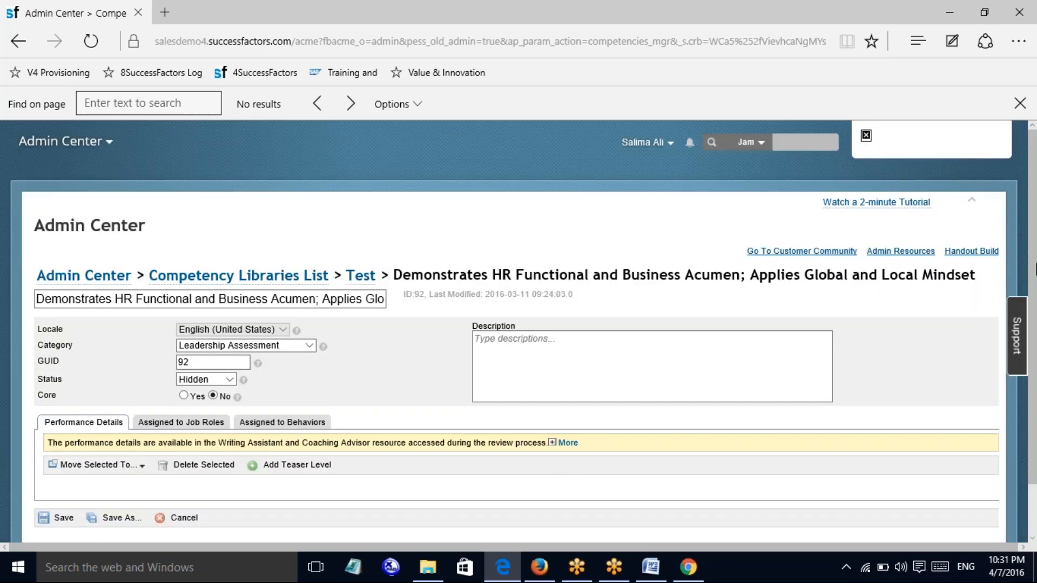
pyautogui.scroll(-1, 1035, 268)
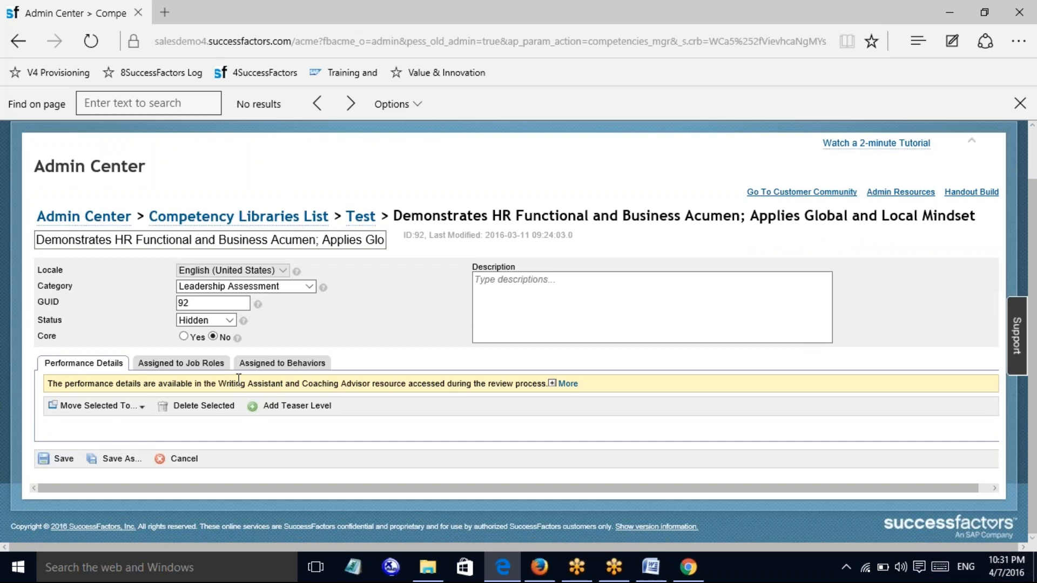
pyautogui.click(255, 217)
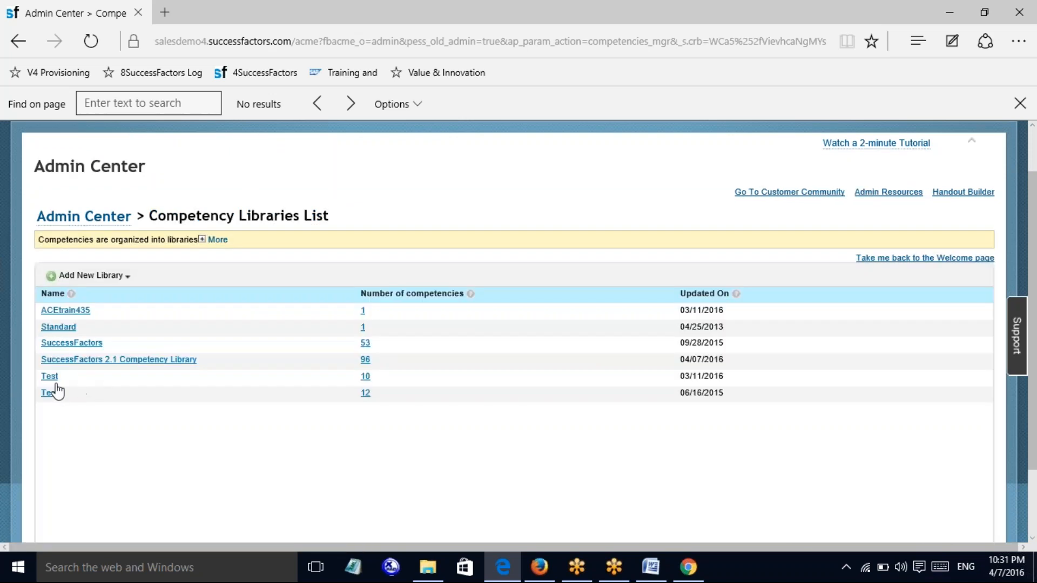
pyautogui.click(72, 360)
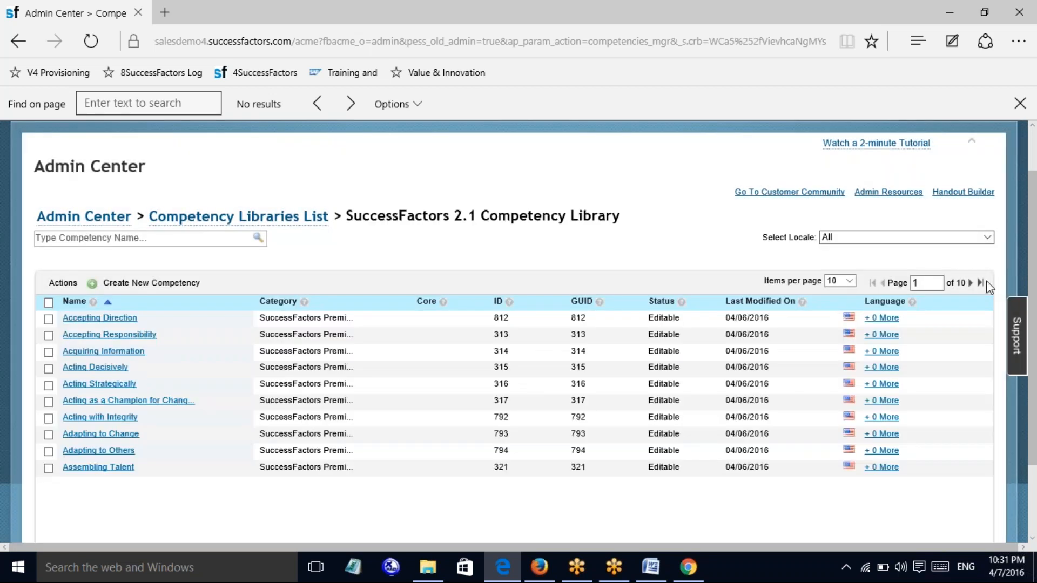
pyautogui.click(980, 282)
pyautogui.click(86, 403)
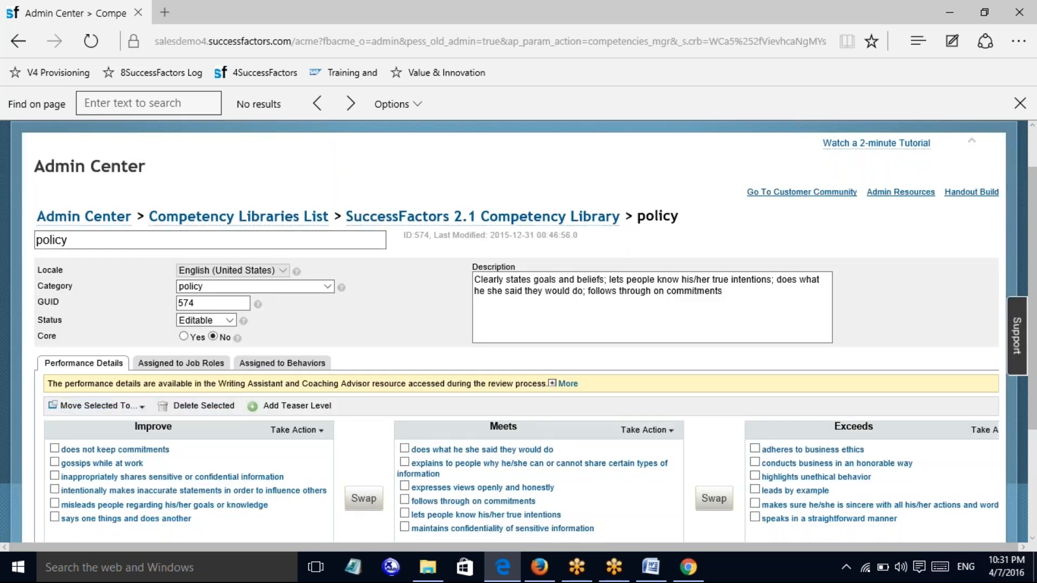
# Follow the policy competency's job roles notice to the Families and Roles tool
pyautogui.click(181, 363)
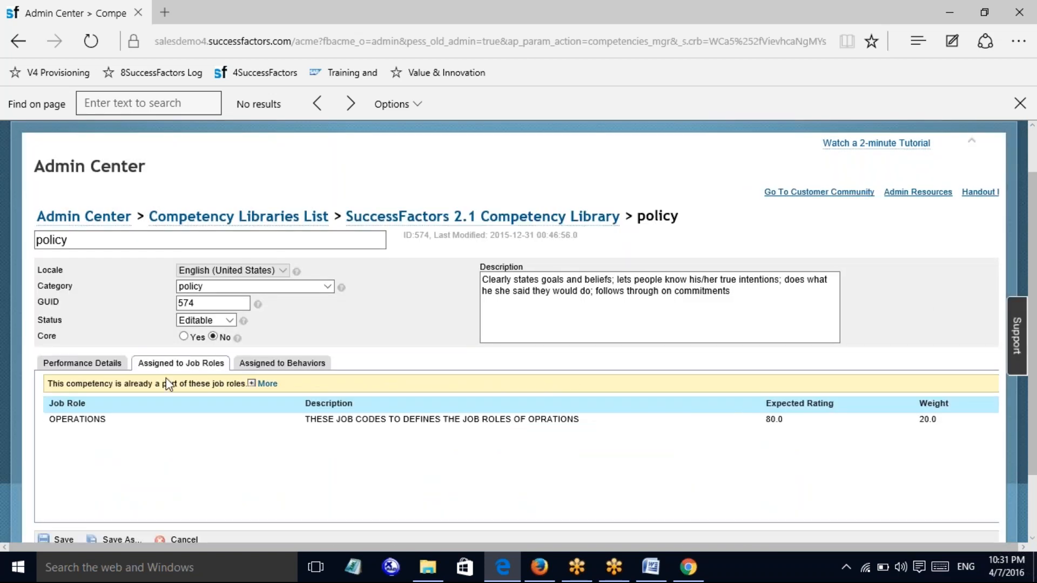
pyautogui.click(267, 383)
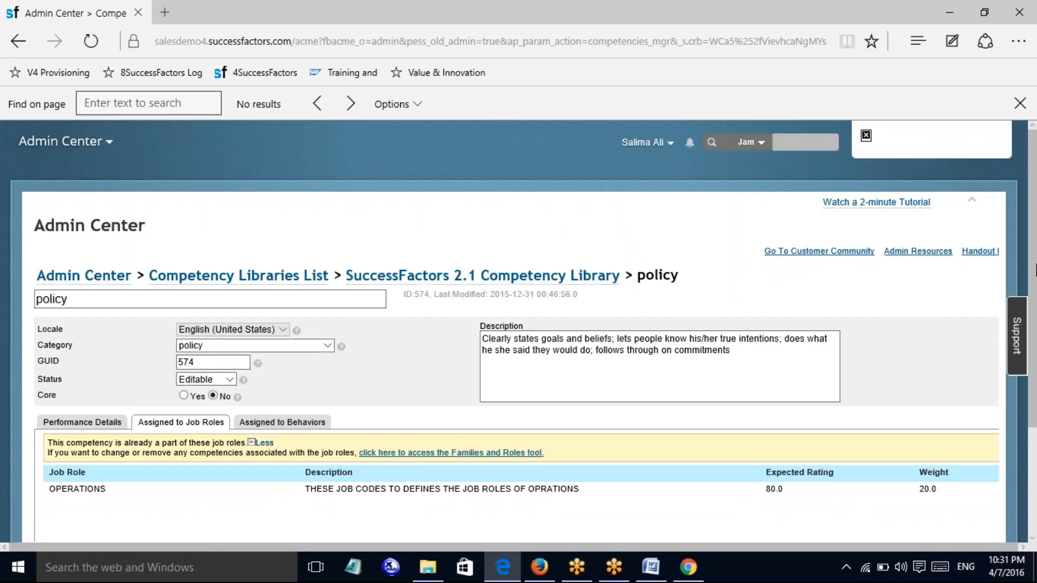
pyautogui.scroll(-2, 512, 372)
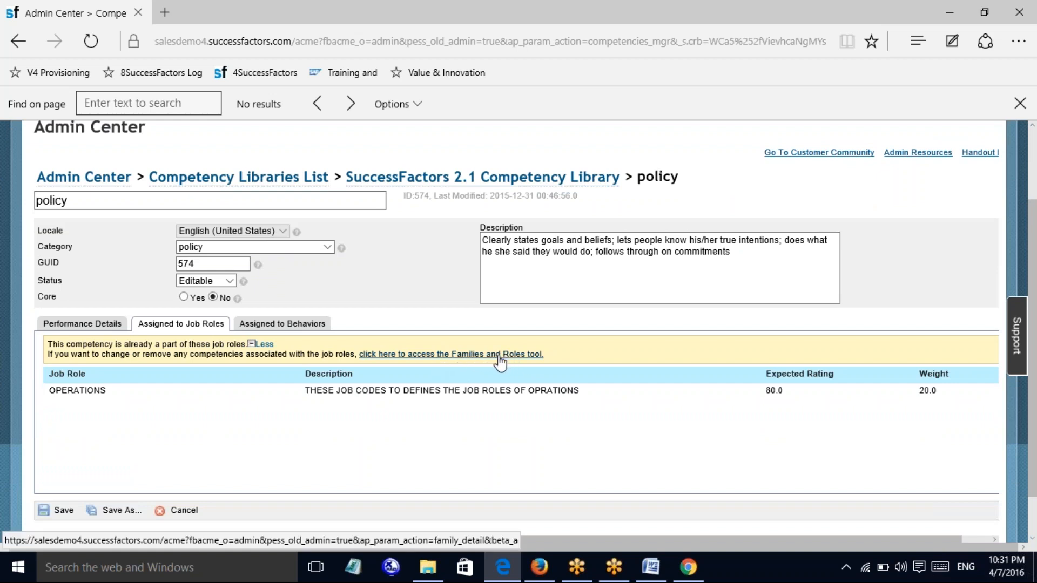
pyautogui.click(424, 363)
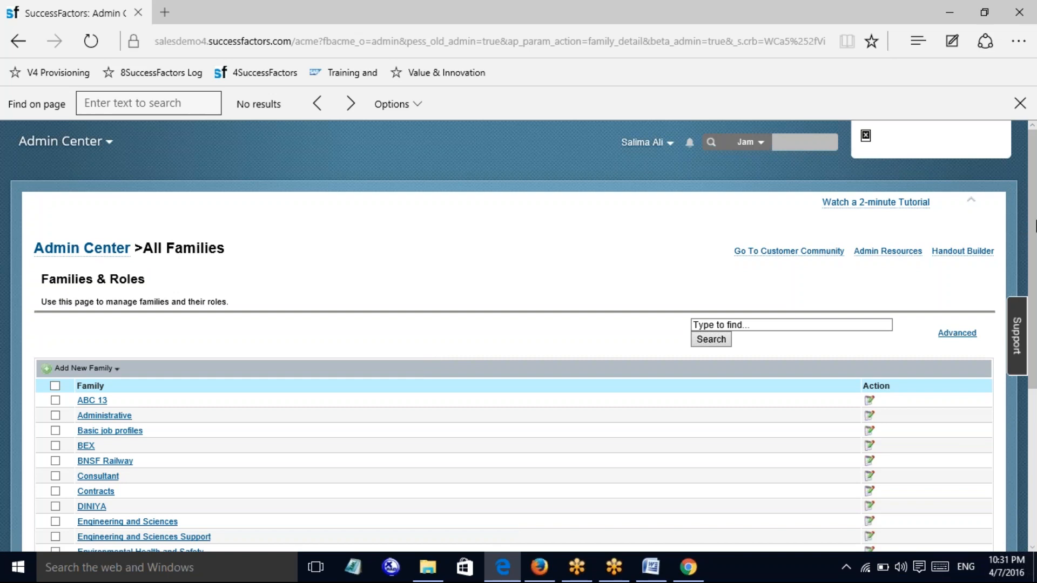
# Delete seven job families, including sfsf, testingm company, ORGNIZATIO0N and moji company
pyautogui.moveTo(1035, 227); pyautogui.dragTo(1035, 412)
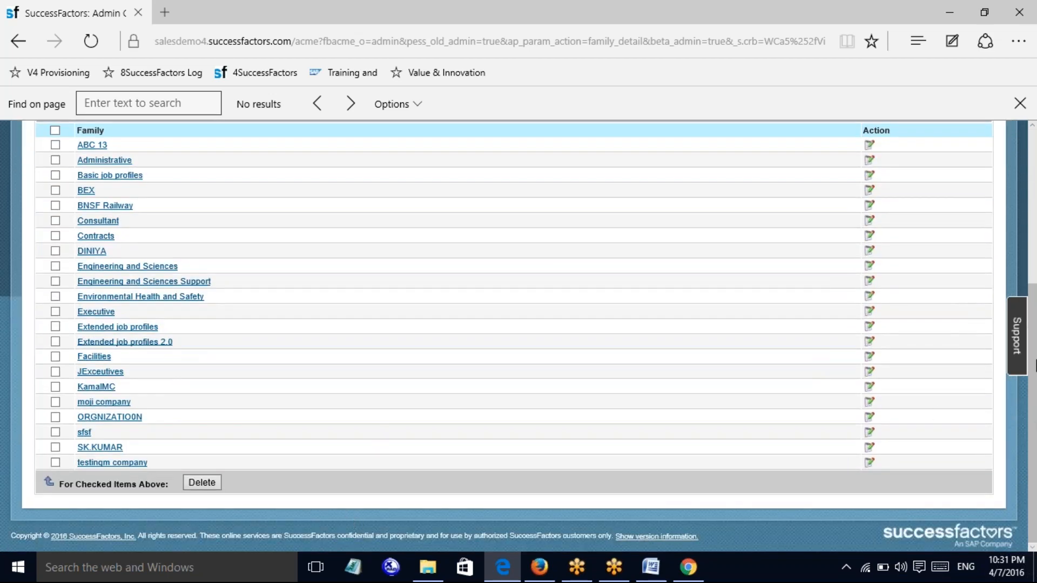
pyautogui.click(56, 447)
pyautogui.click(56, 432)
pyautogui.click(56, 462)
pyautogui.click(56, 417)
pyautogui.click(55, 402)
pyautogui.click(56, 386)
pyautogui.click(55, 251)
pyautogui.click(194, 485)
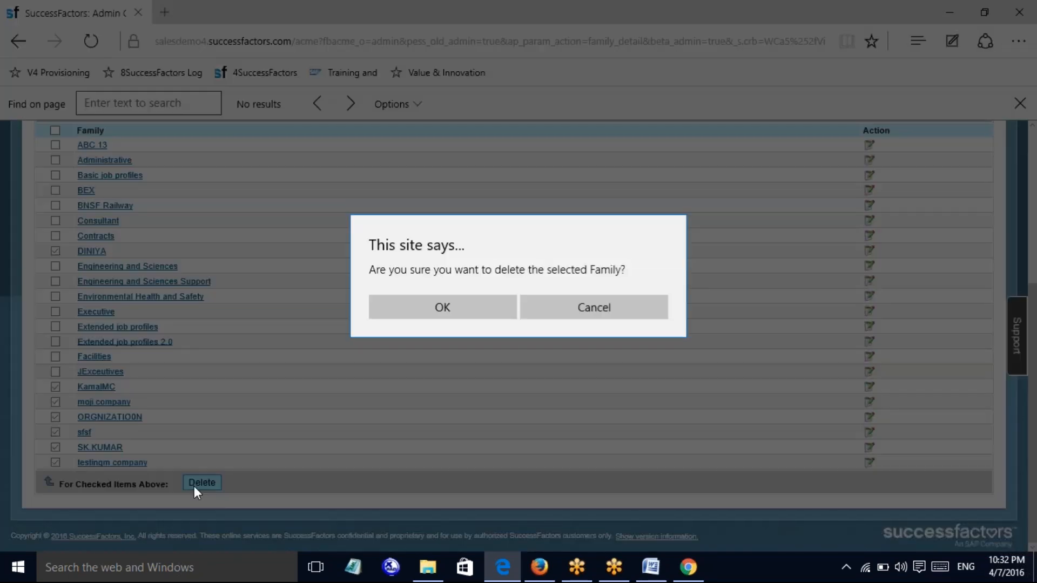
pyautogui.click(474, 308)
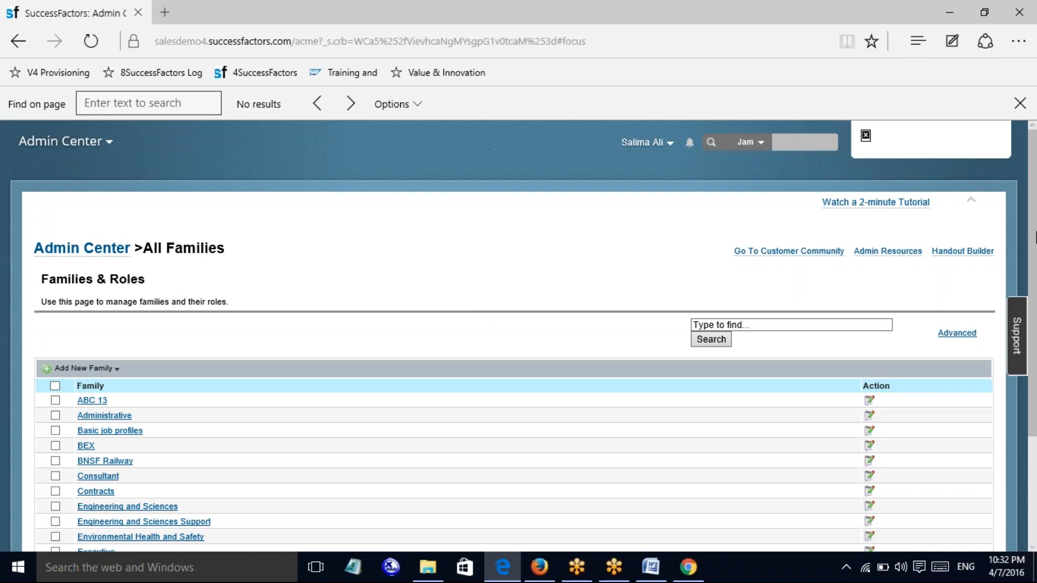
# Create a new job family named 'shiakni' and save it to the families list
pyautogui.scroll(-3, 1034, 241)
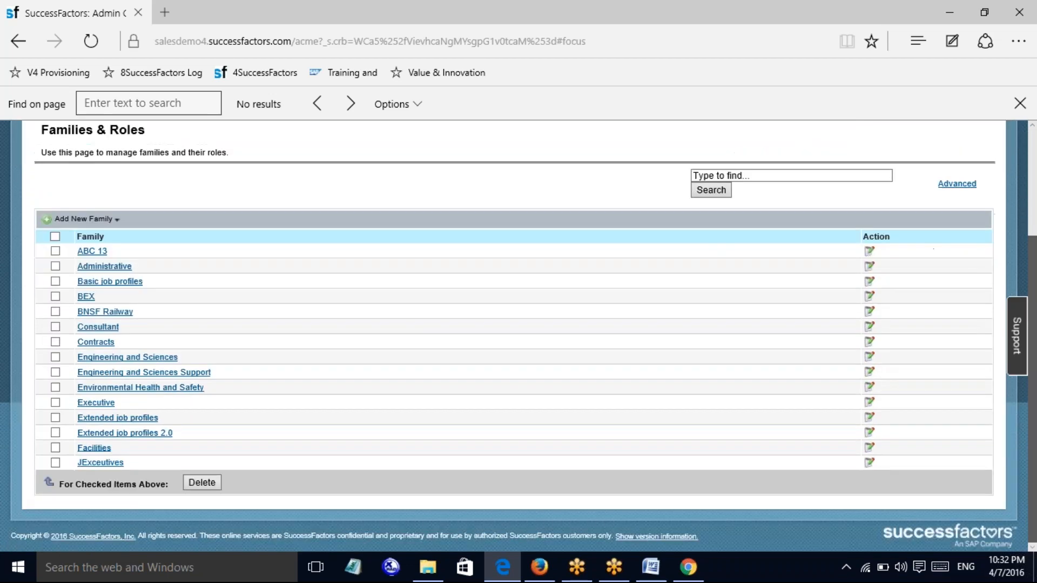
pyautogui.scroll(3, 1035, 243)
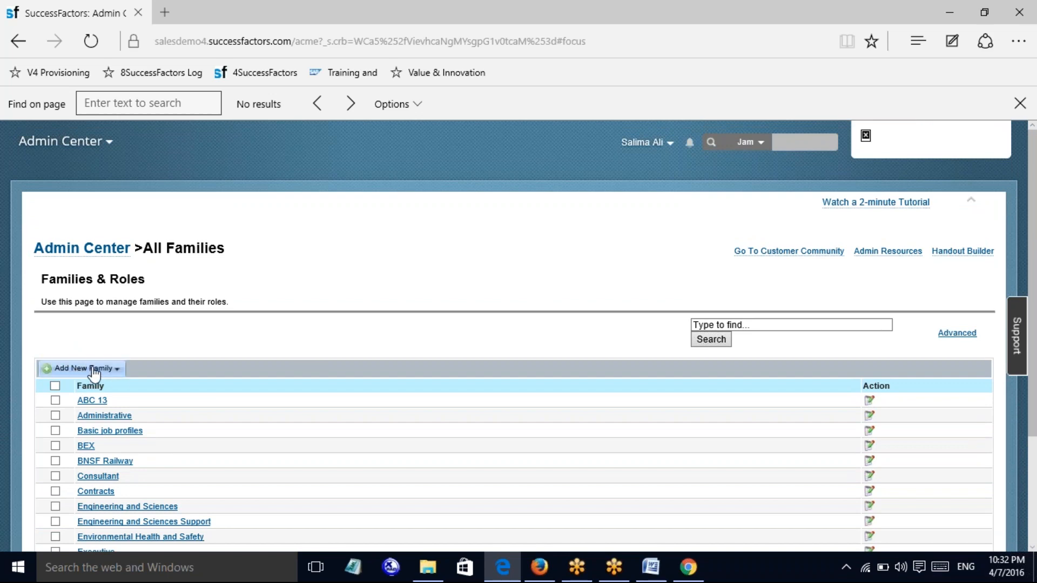
pyautogui.click(64, 369)
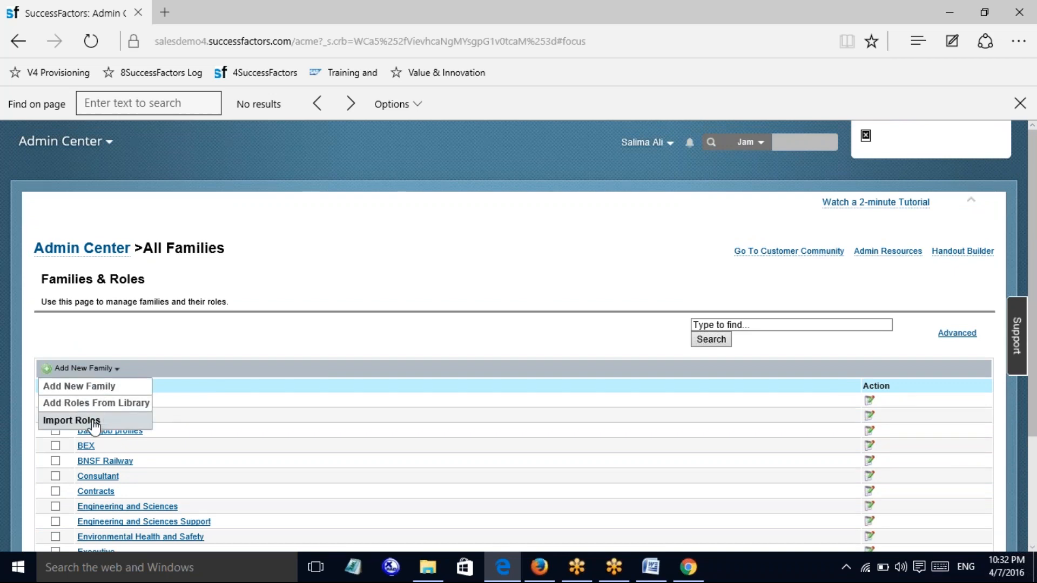
pyautogui.click(67, 388)
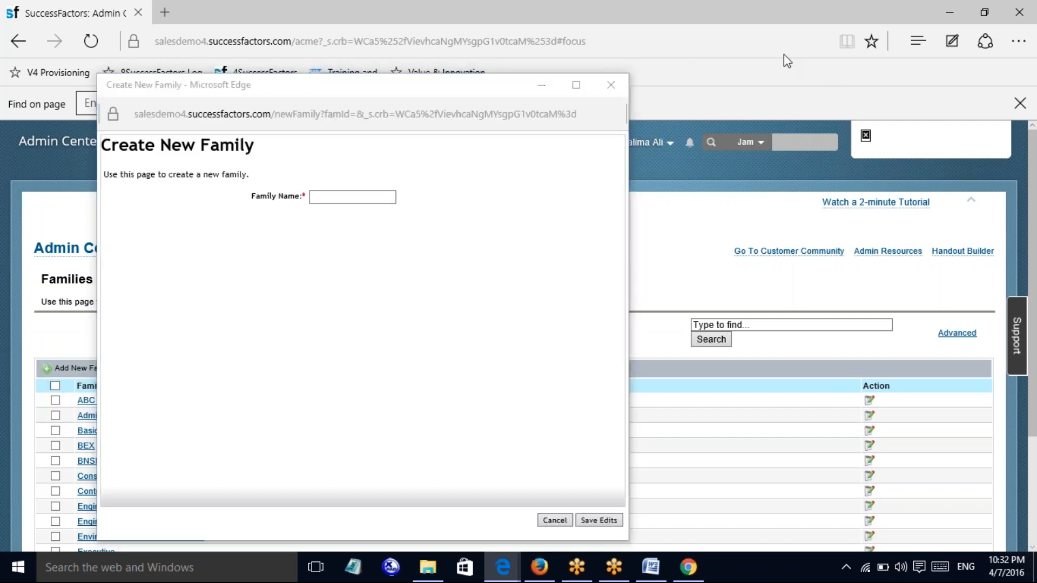
pyautogui.click(326, 195)
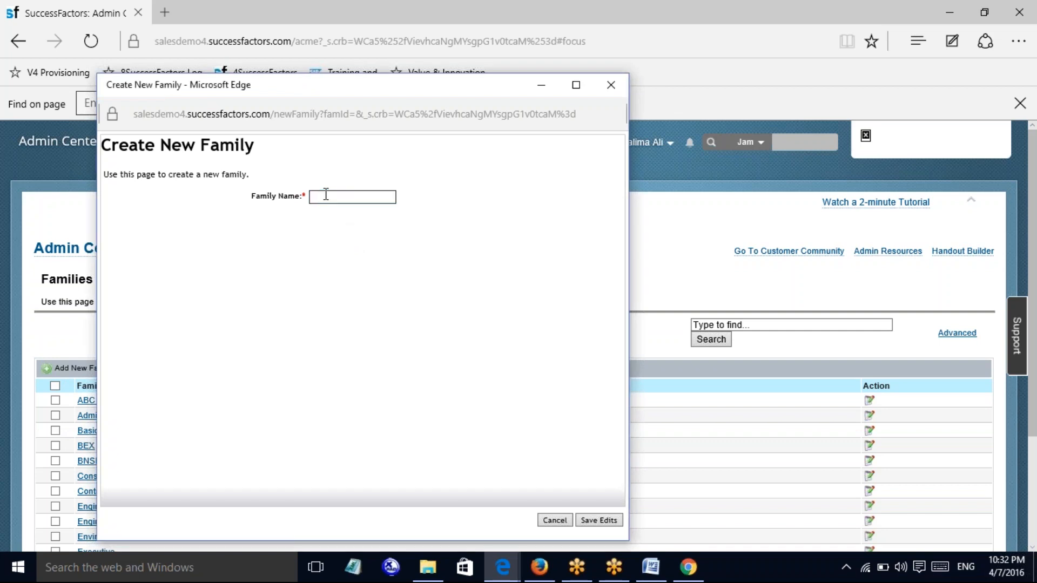
pyautogui.write('shiakni')
pyautogui.click(603, 522)
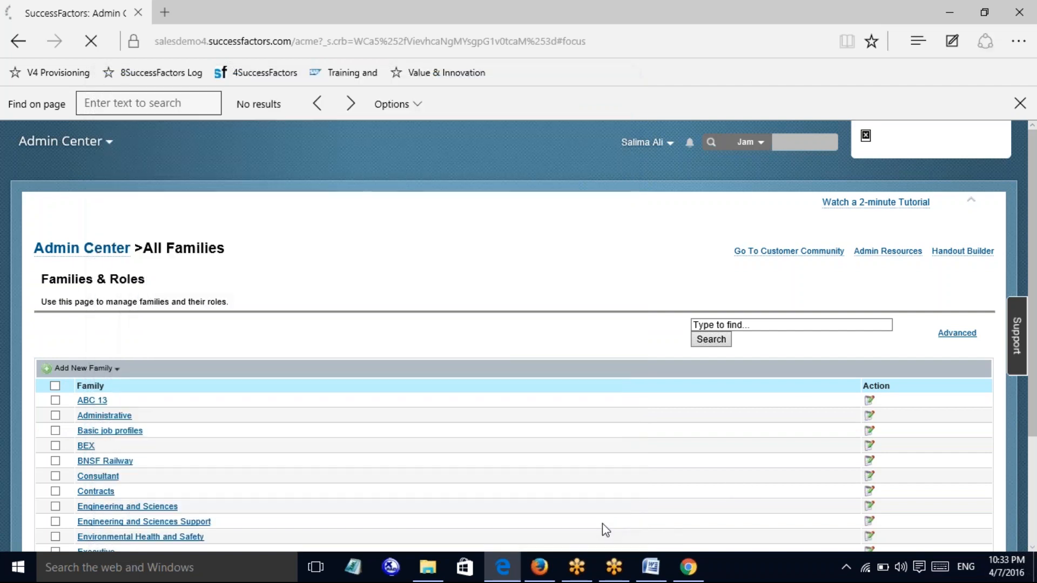
pyautogui.scroll(-3, 330, 464)
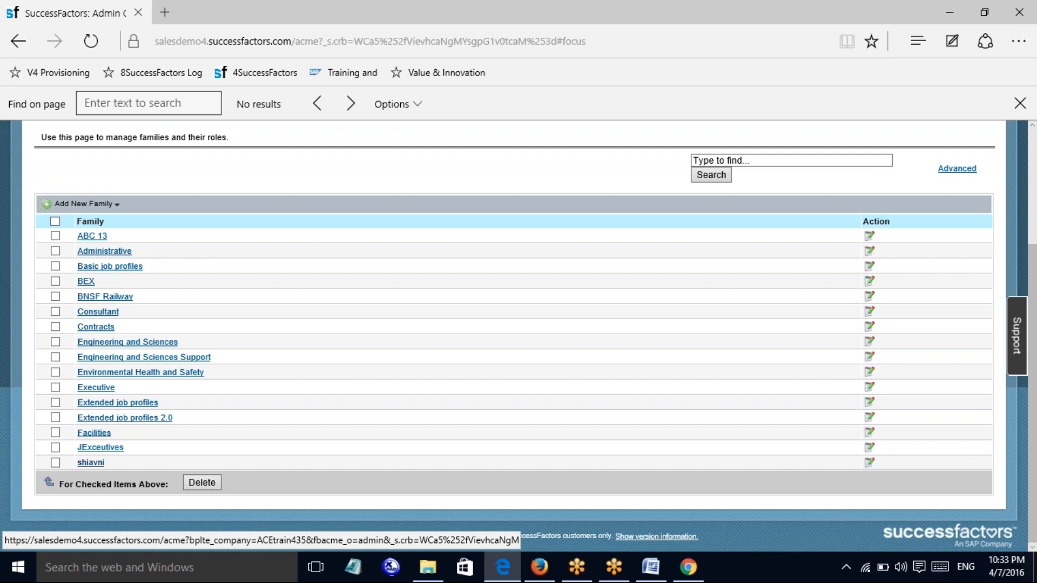
# Open the new family and launch the Create New Role form
pyautogui.click(91, 462)
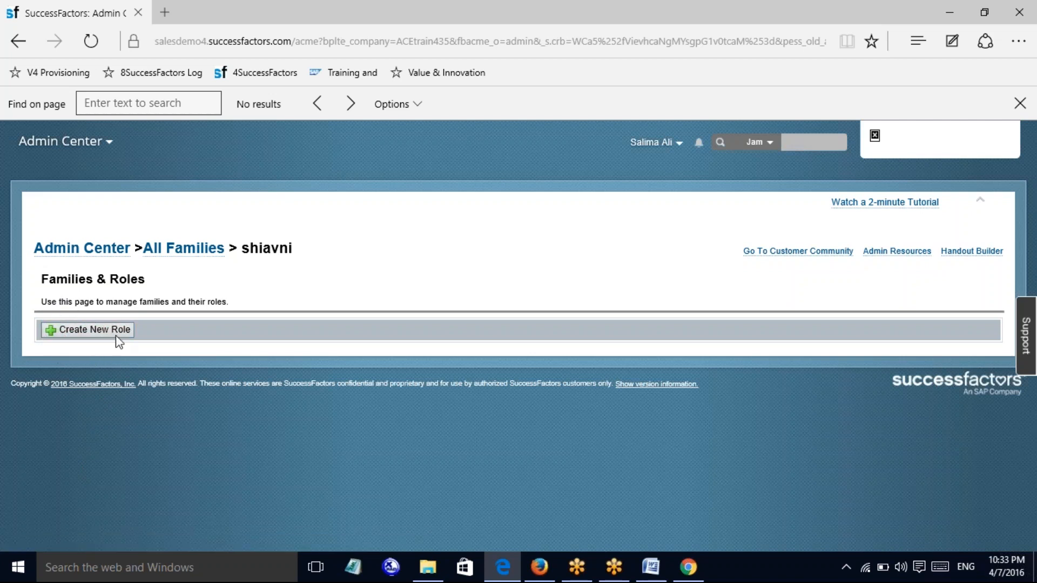
pyautogui.click(78, 333)
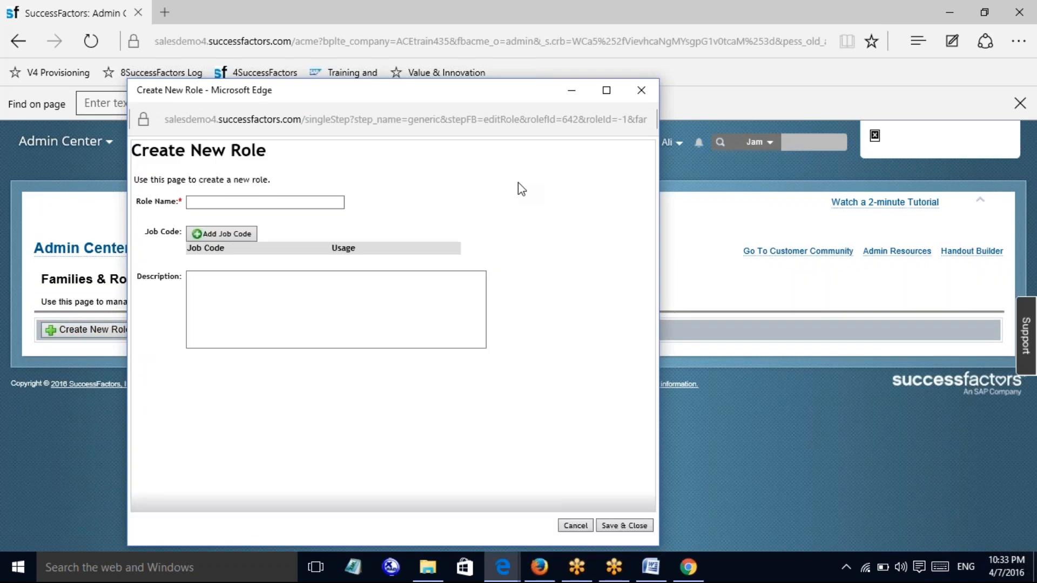
# Name the role 'HR DEPARTMENT' and add an empty job code row with Default usage
pyautogui.click(210, 201)
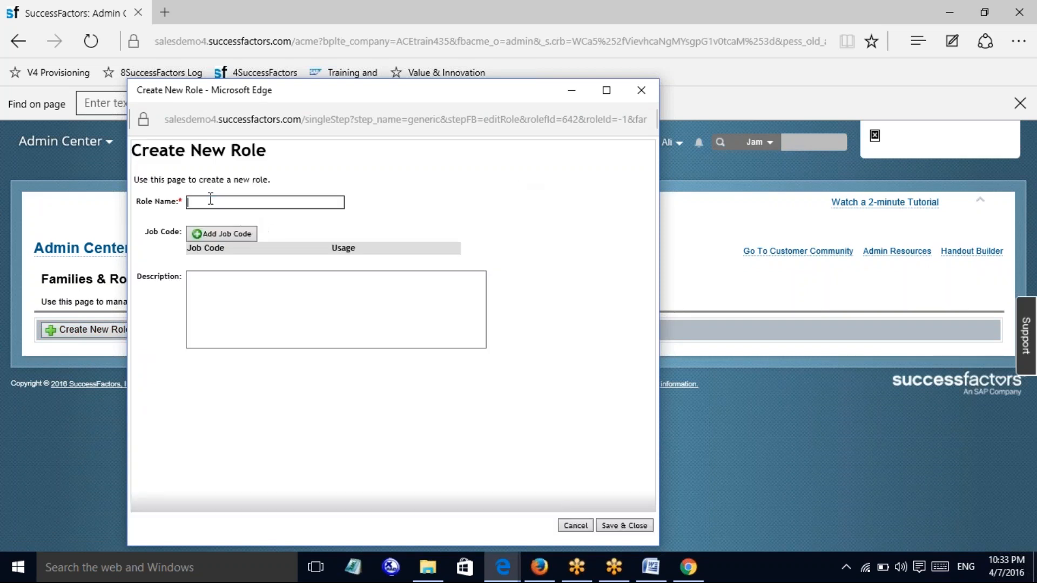
pyautogui.write('HR DEPARTMENT')
pyautogui.click(212, 233)
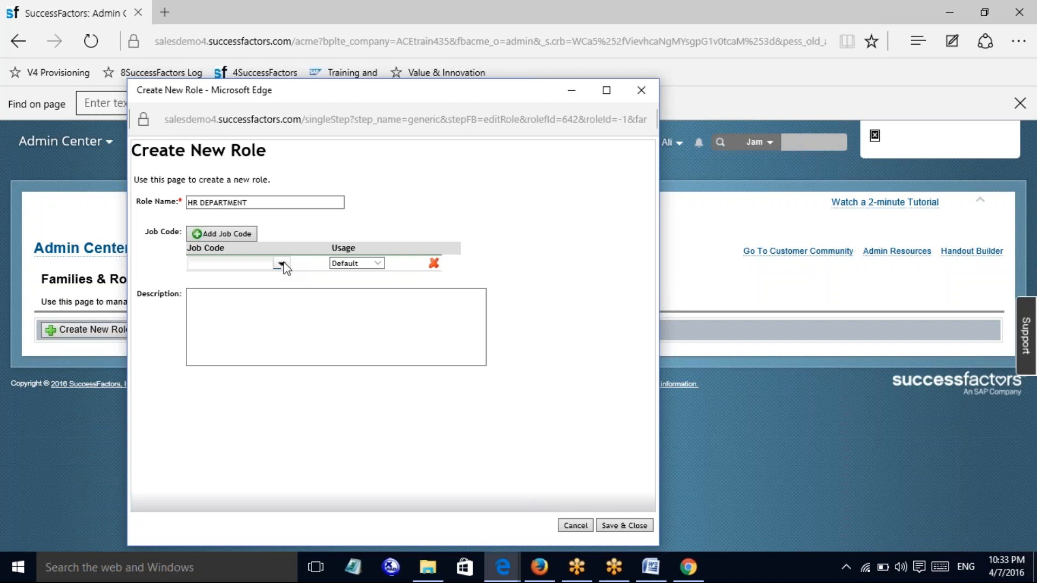
pyautogui.click(243, 263)
pyautogui.write('ANIP')
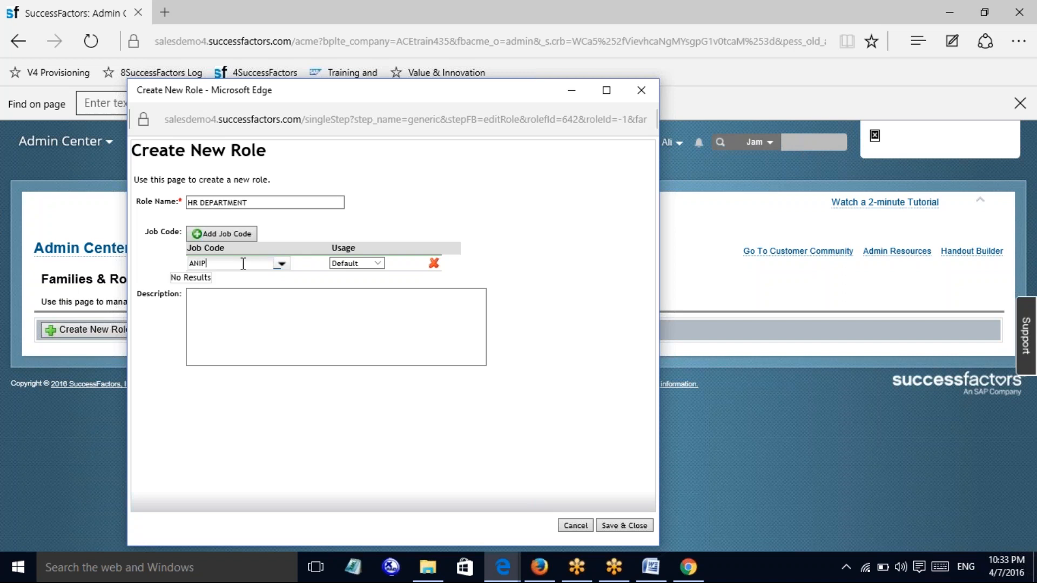
pyautogui.write('E')
pyautogui.press('BackSpace')
pyautogui.press('BackSpace')
pyautogui.press('BackSpace')
pyautogui.press('BackSpace')
pyautogui.press('BackSpace')
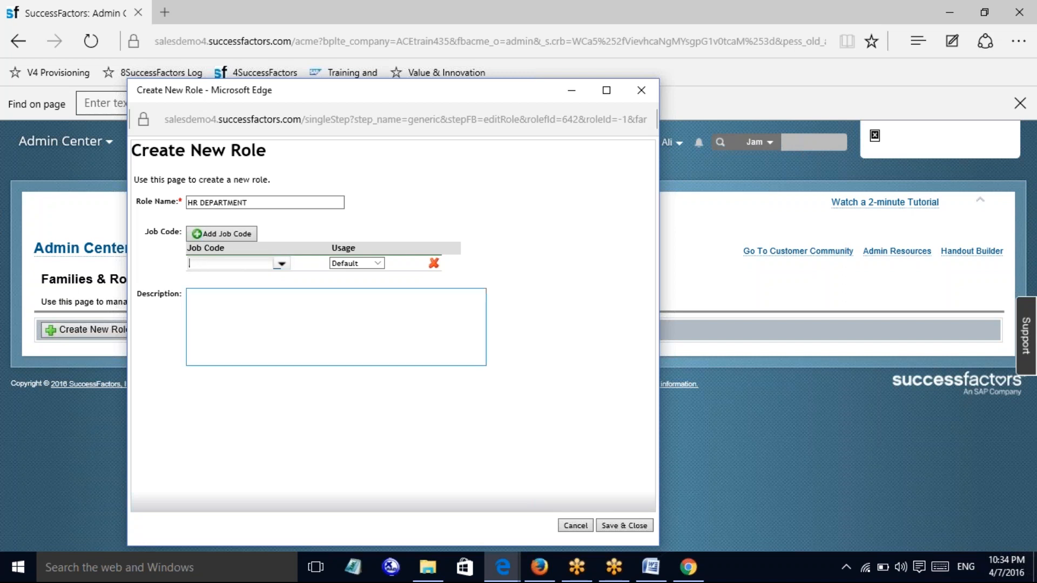
# Pick the vice president job code from page 2 of the Job Code list
pyautogui.click(281, 264)
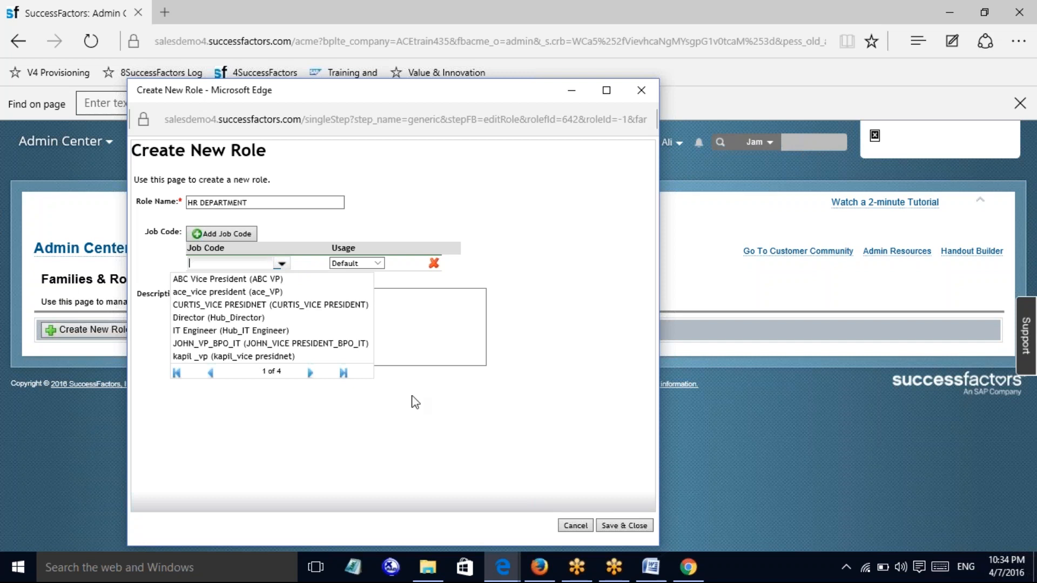
pyautogui.click(309, 374)
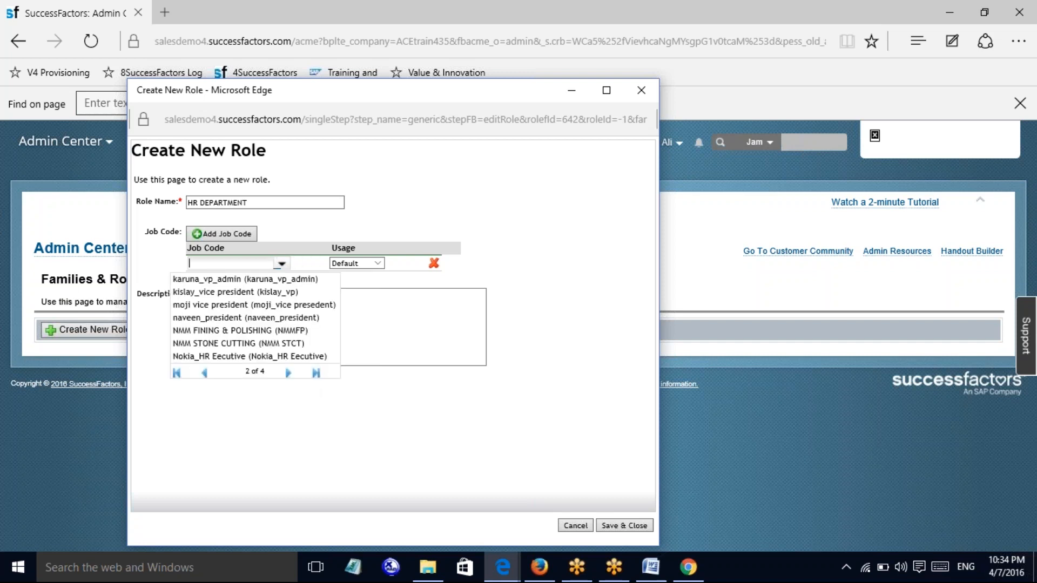
pyautogui.click(288, 373)
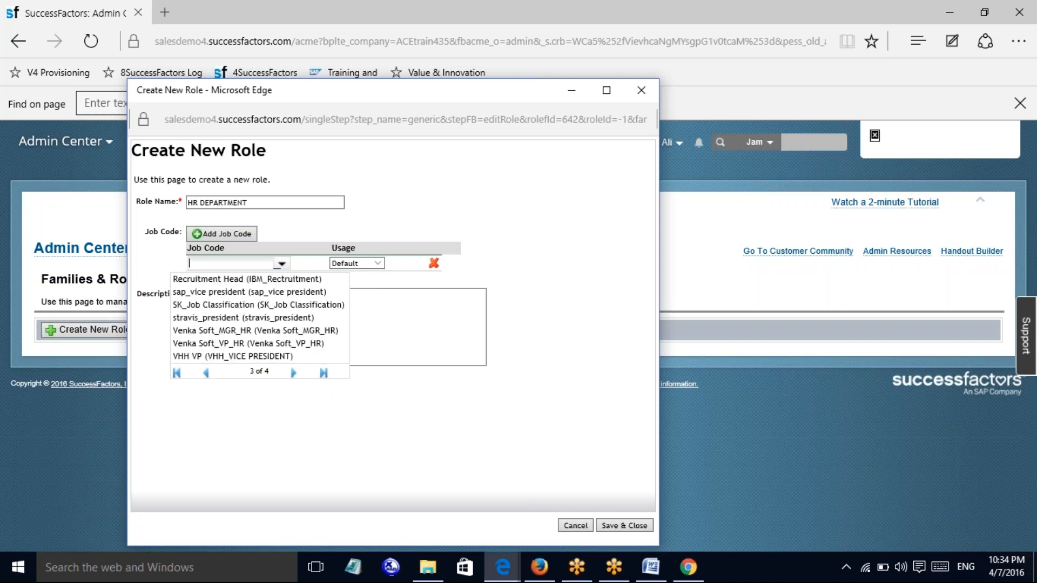
pyautogui.click(205, 374)
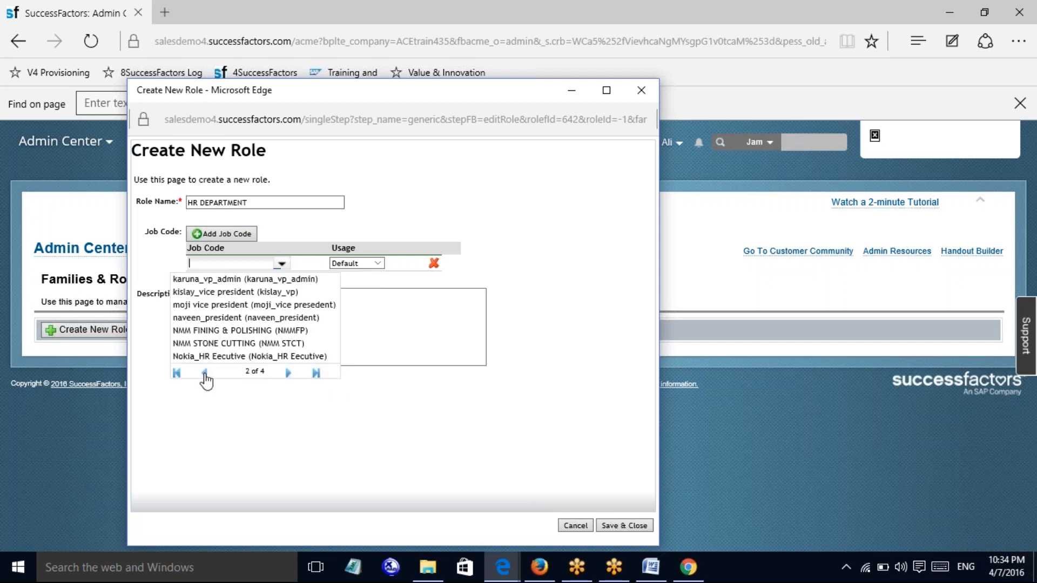
pyautogui.click(225, 291)
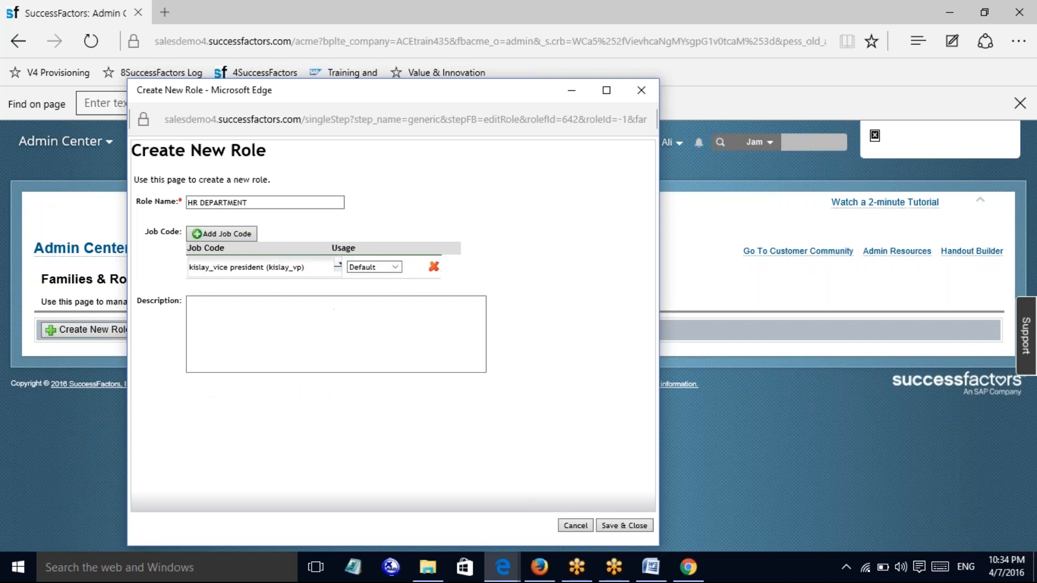
# Describe HR DEPARTMENT as the job role assigned with the job code for competency mapping, then save
pyautogui.click(290, 309)
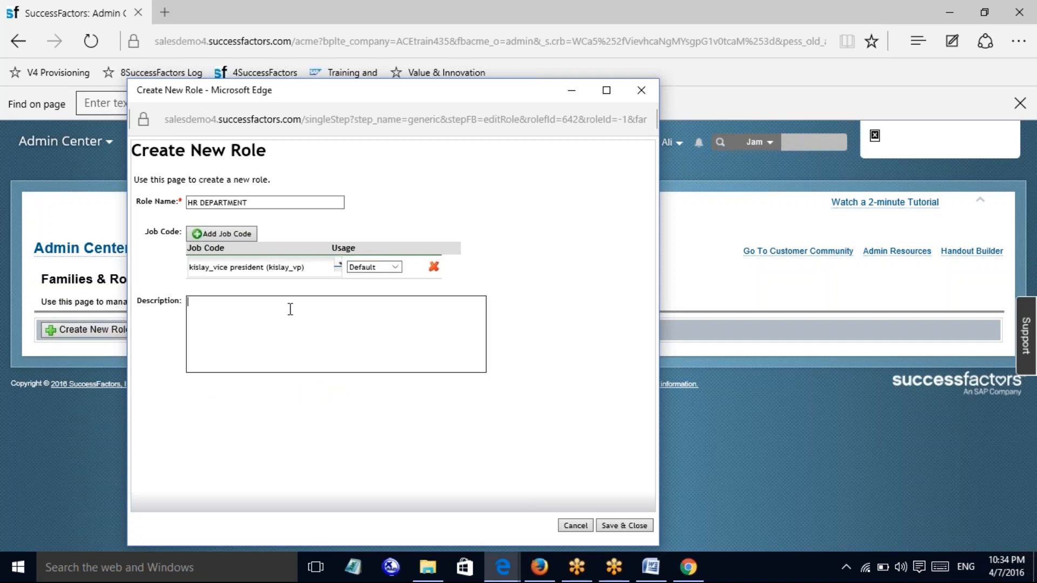
pyautogui.write('THIS IS THE JOB ROLE ASSIGNED WITH THE ')
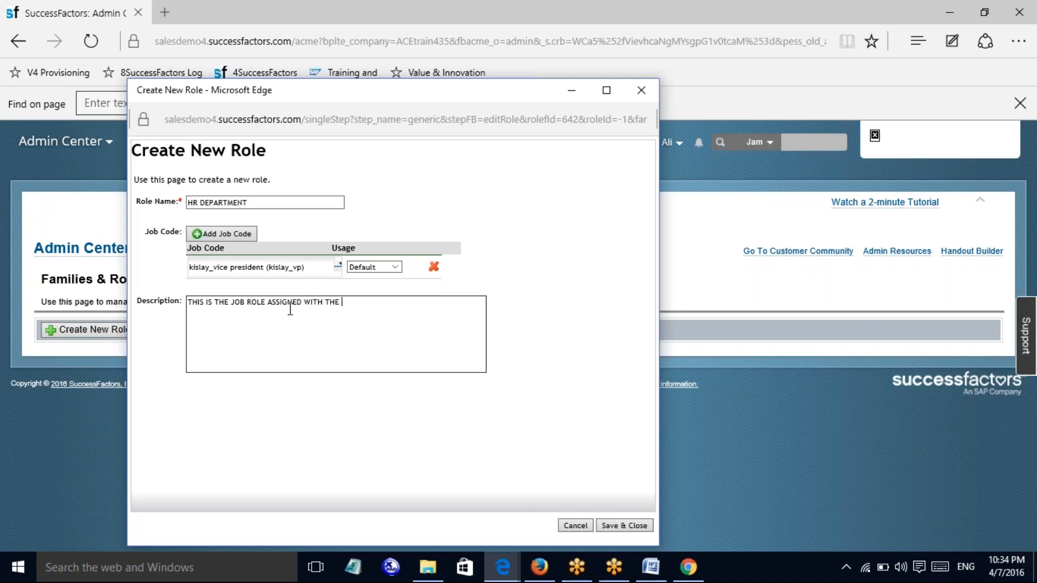
pyautogui.write('JOB COD ETHE ROLES FOME THE COMPETCY F')
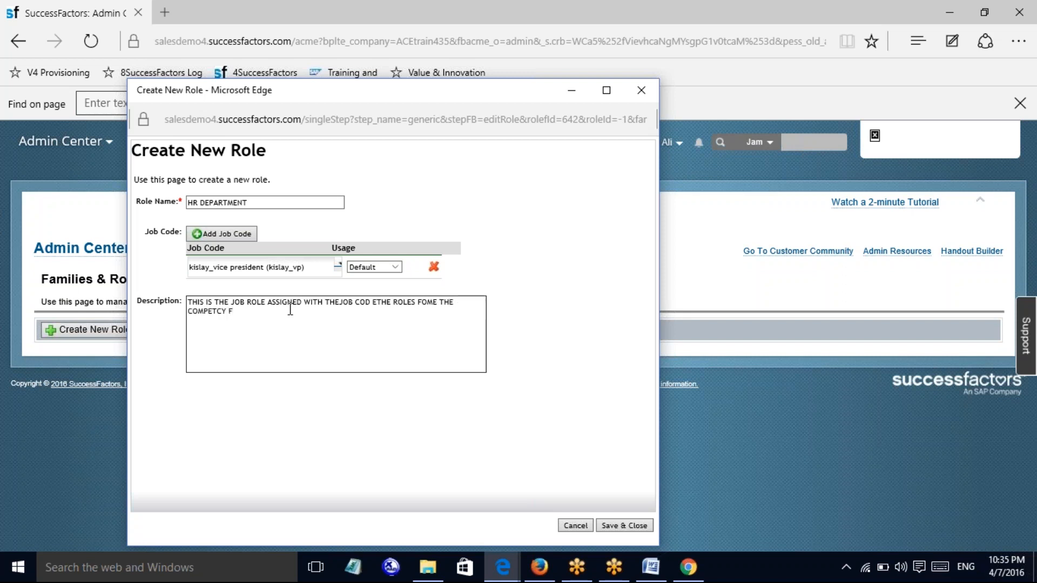
pyautogui.write('APPINMG ')
pyautogui.write(' T')
pyautogui.write('O THE USE')
pyautogui.write('RS ')
pyautogui.write('WHEN GOAL')
pyautogui.write('S TO ')
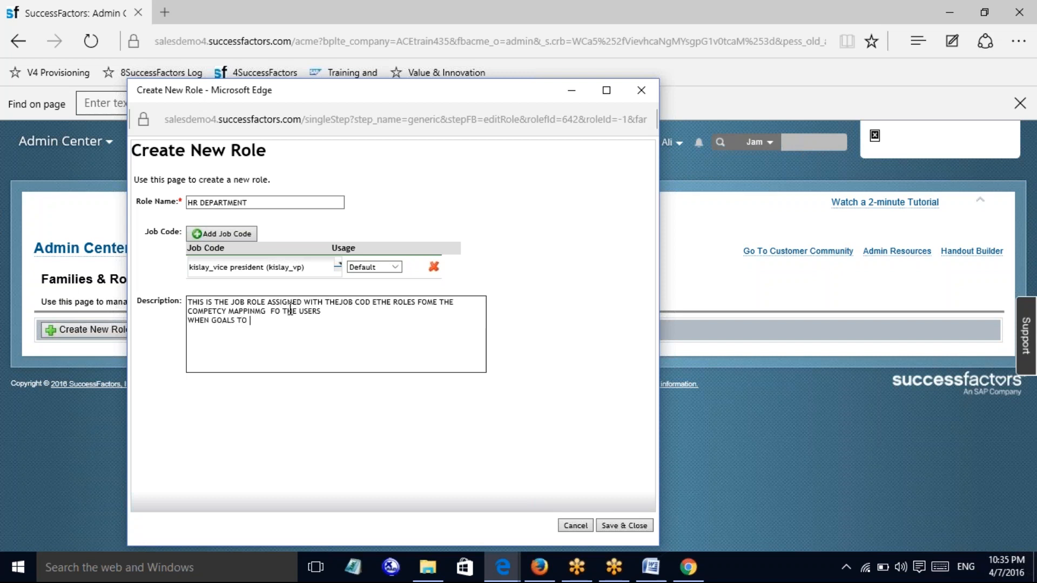
pyautogui.write('BE LAUNCHED]')
pyautogui.press('Return')
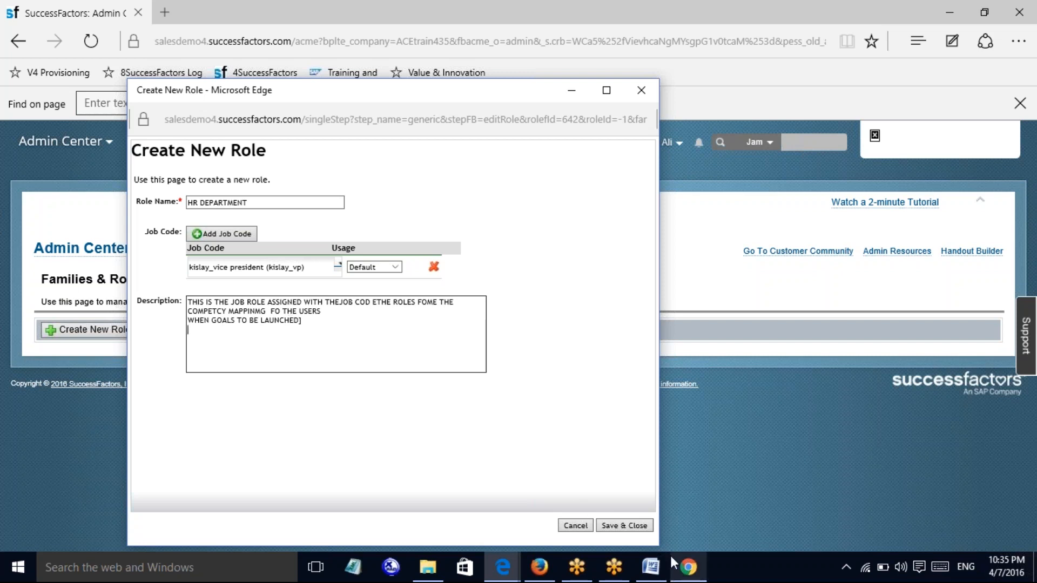
pyautogui.click(626, 523)
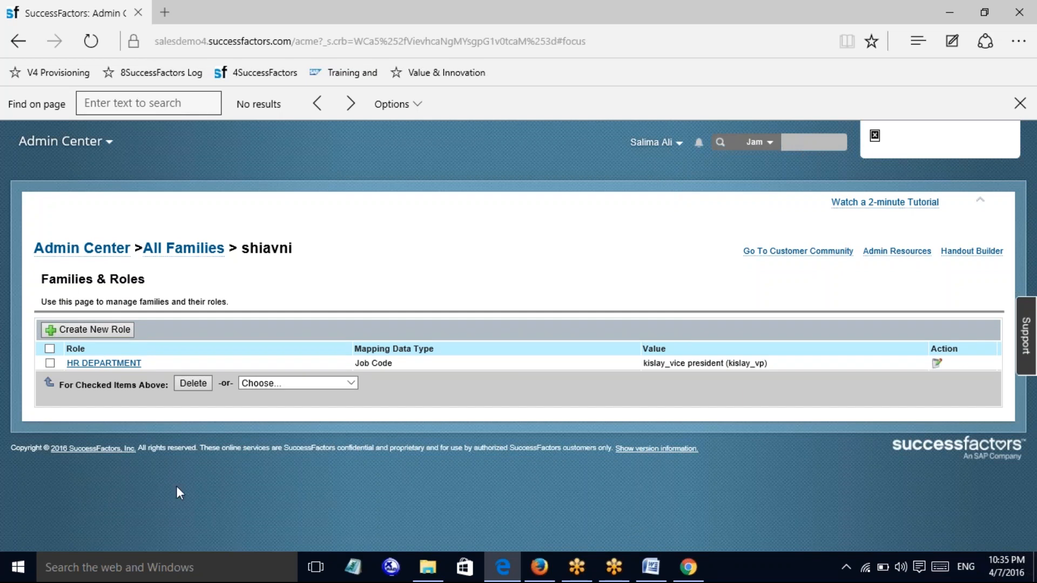
# Reopen the HR DEPARTMENT role in the shiavni family and save it again
pyautogui.click(113, 366)
pyautogui.click(346, 380)
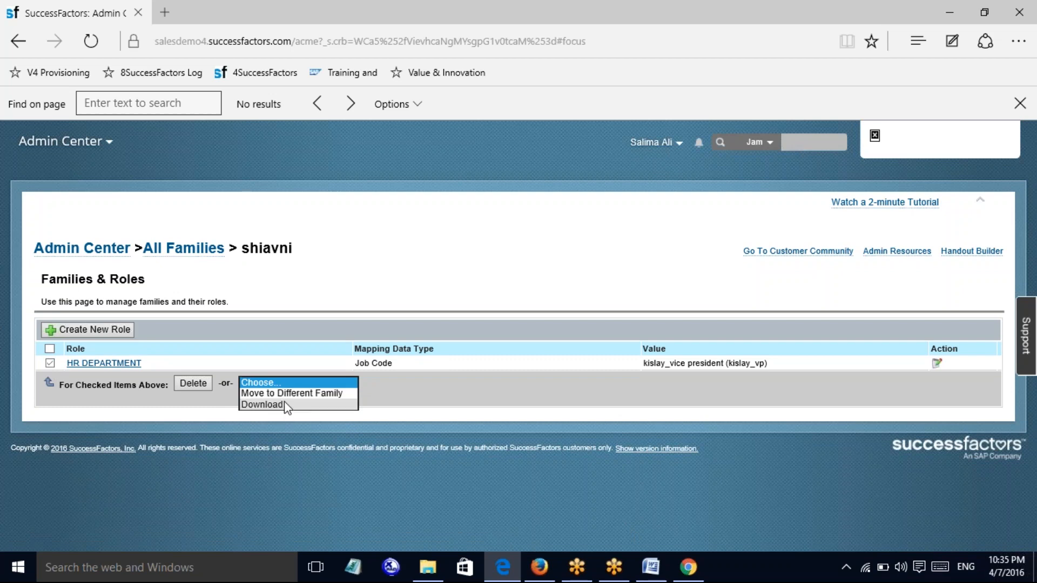
pyautogui.click(201, 408)
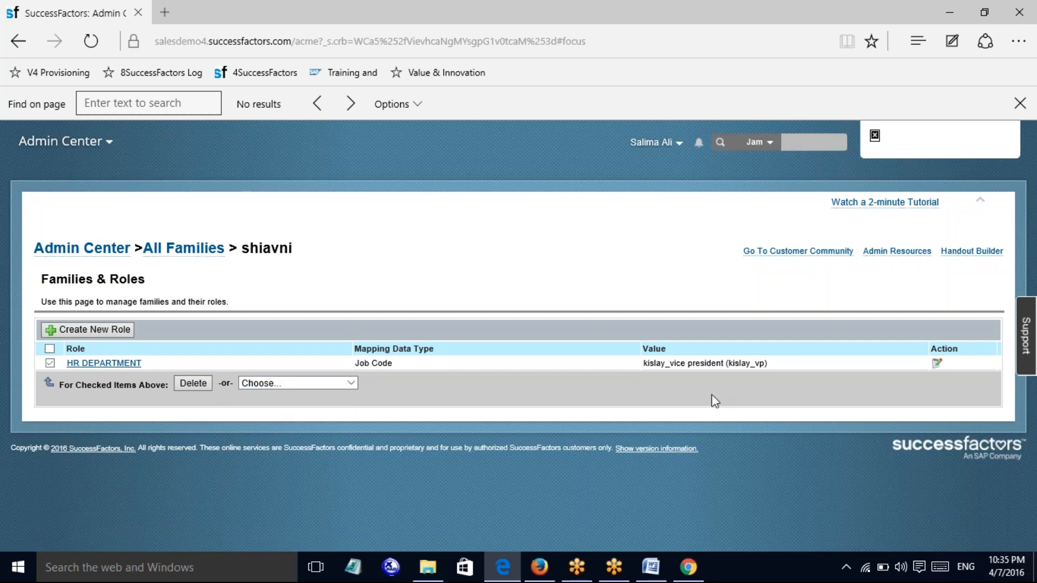
pyautogui.click(937, 363)
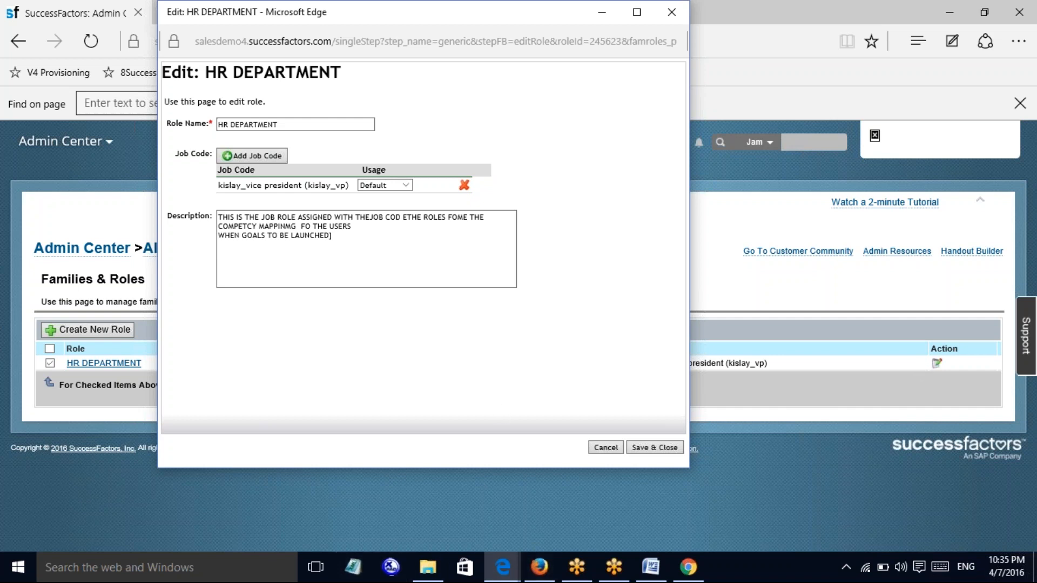
pyautogui.click(641, 450)
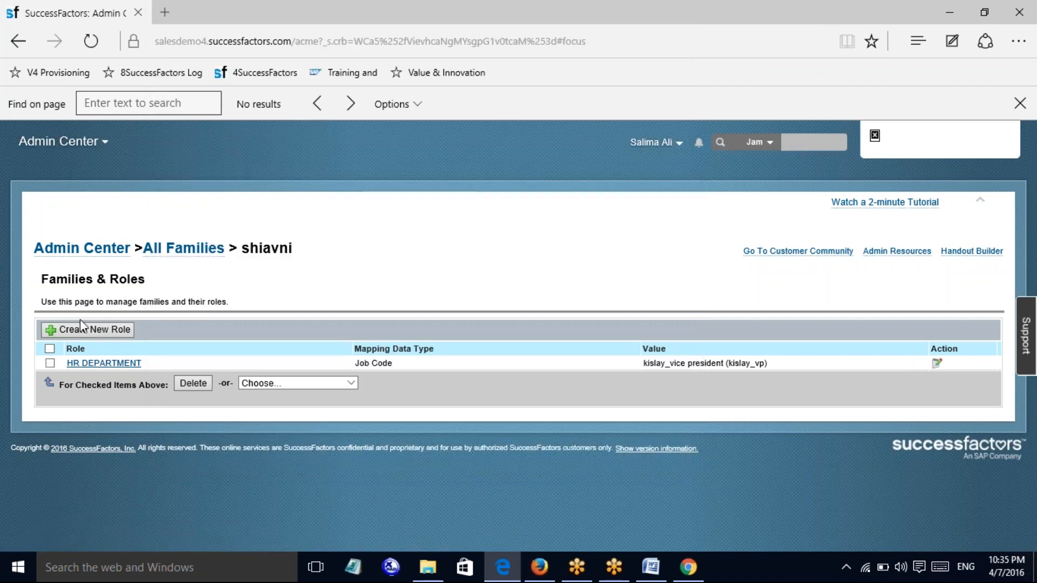
# Return to All Families and reopen the shiavni family
pyautogui.click(205, 248)
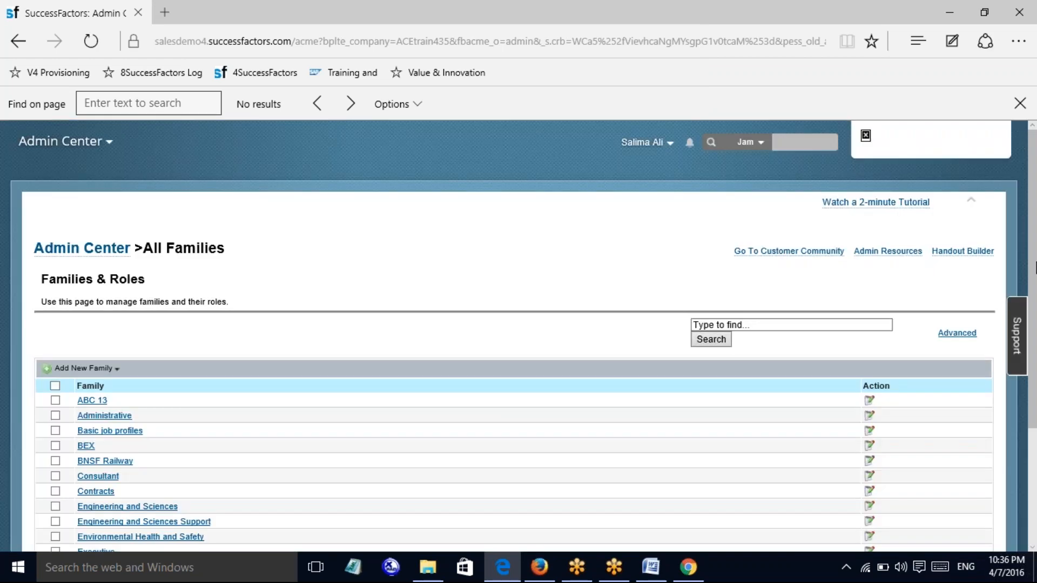
pyautogui.scroll(-3, 218, 503)
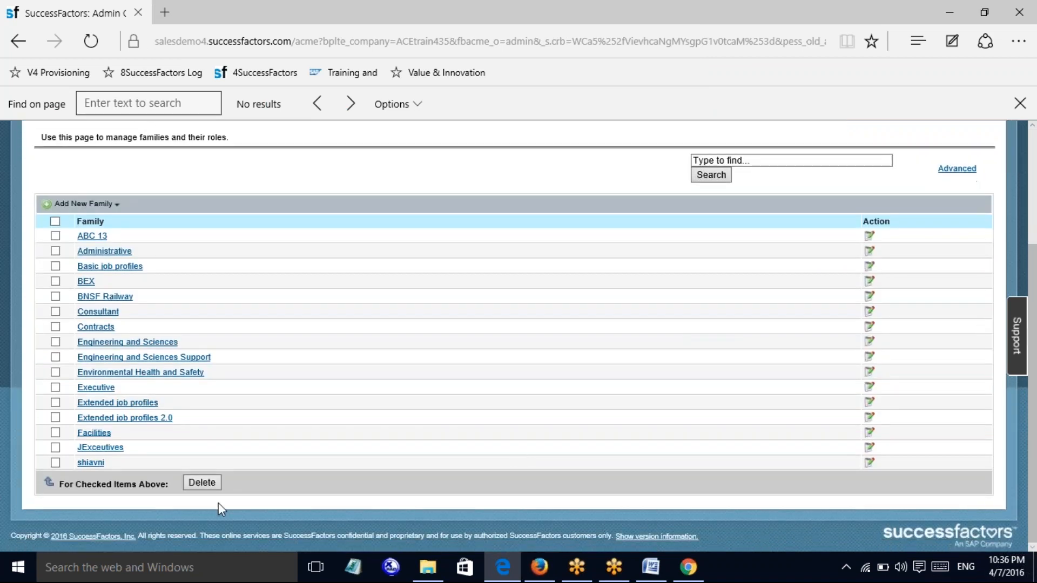
pyautogui.click(90, 463)
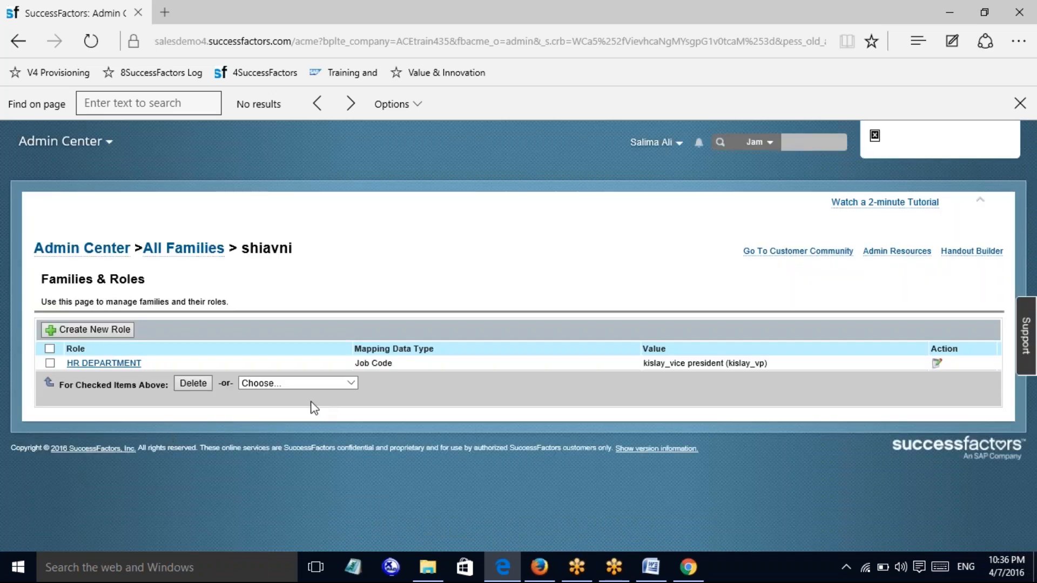
# Open the HR DEPARTMENT role page in English US, then view and cancel its Edit Properties
pyautogui.click(100, 365)
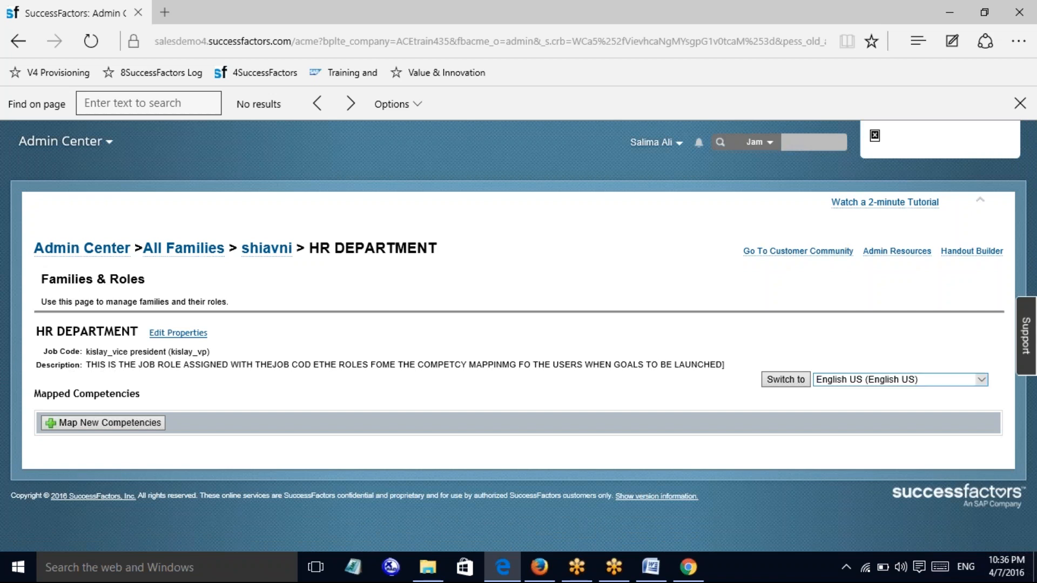
pyautogui.click(980, 381)
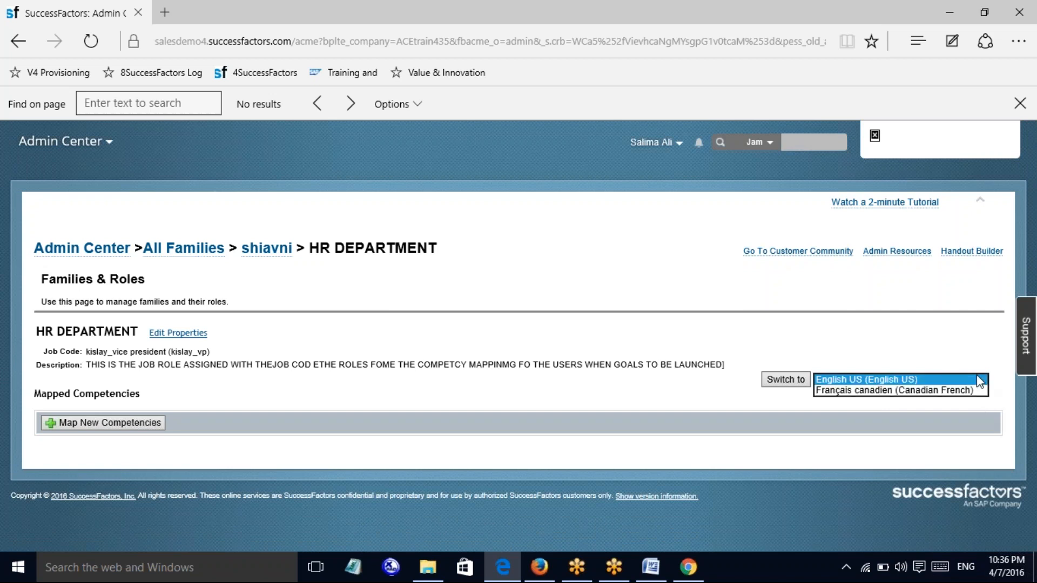
pyautogui.click(732, 366)
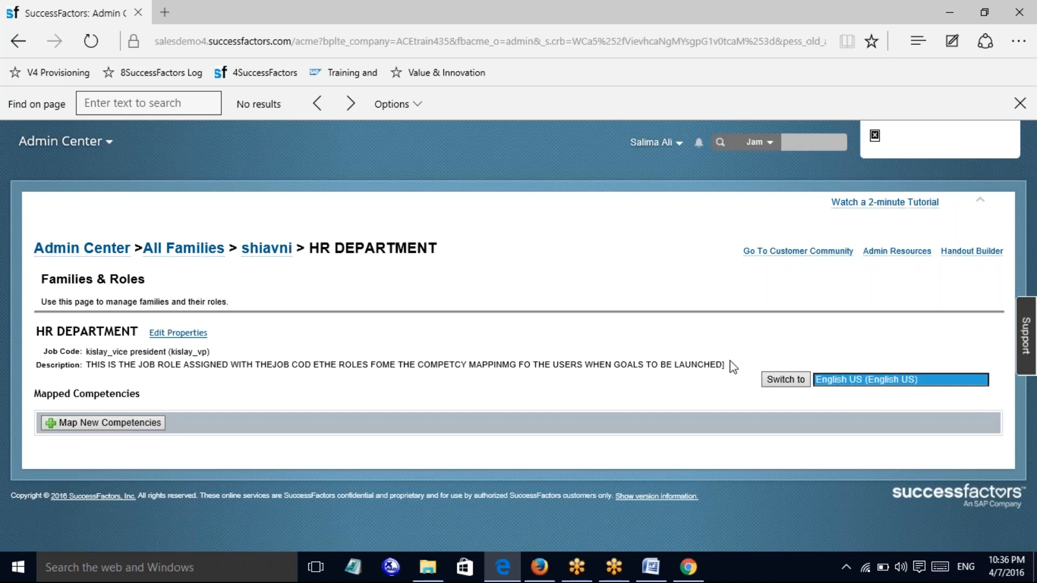
pyautogui.click(180, 335)
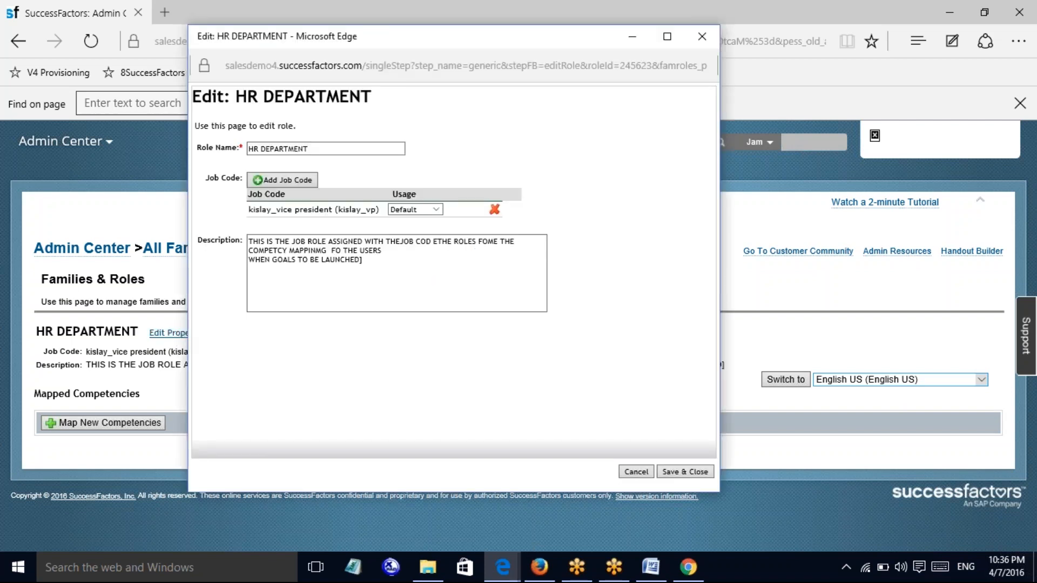
pyautogui.click(635, 472)
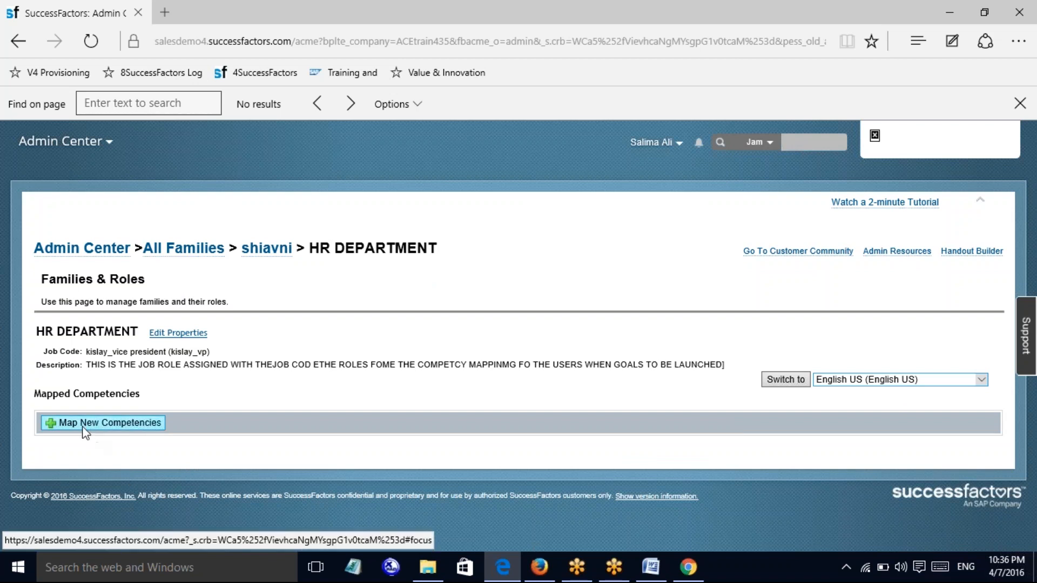
# Search all competencies, add Accepting Direction to HR DEPARTMENT's related competencies, and save the mapping
pyautogui.click(123, 423)
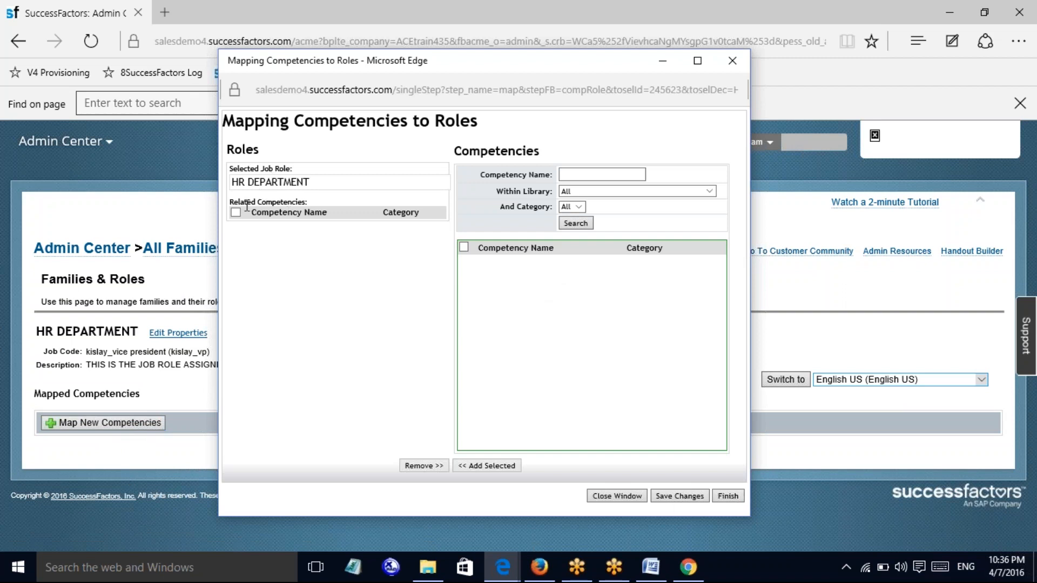
pyautogui.click(604, 172)
pyautogui.click(575, 224)
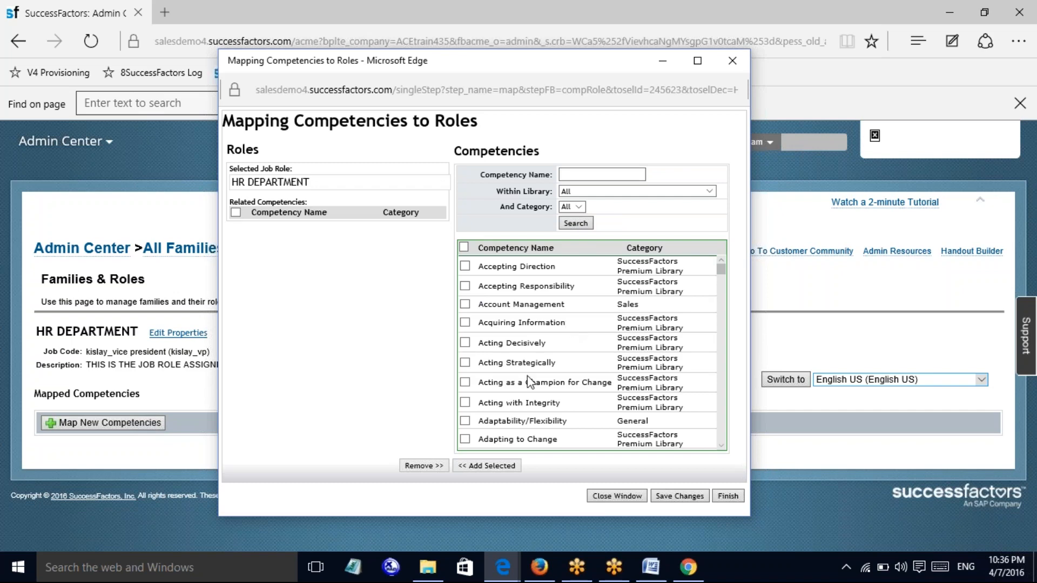
pyautogui.moveTo(721, 271)
pyautogui.mouseDown()
pyautogui.moveTo(724, 434)
pyautogui.moveTo(730, 279)
pyautogui.moveTo(719, 270)
pyautogui.mouseUp()
pyautogui.click(465, 266)
pyautogui.click(491, 466)
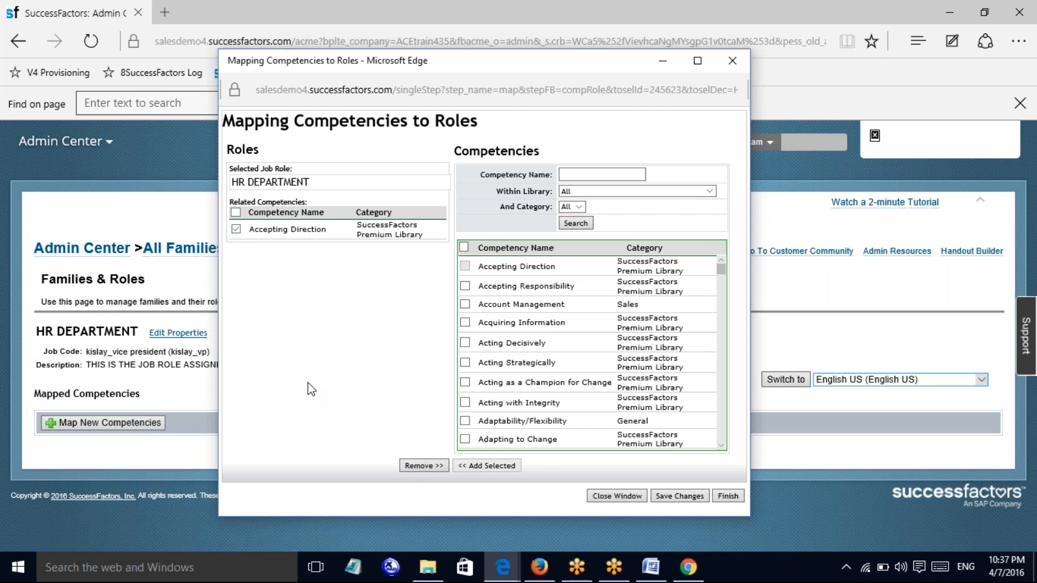
pyautogui.click(678, 495)
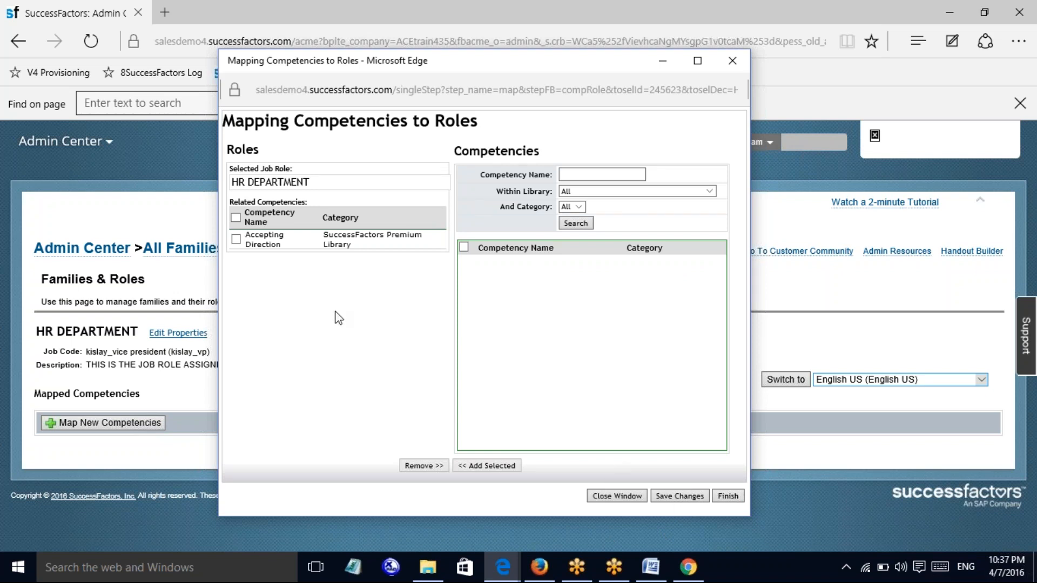
# Finish the mapping and open Accepting Direction's Expected Rating form, trying its fields and rating calculator
pyautogui.click(729, 494)
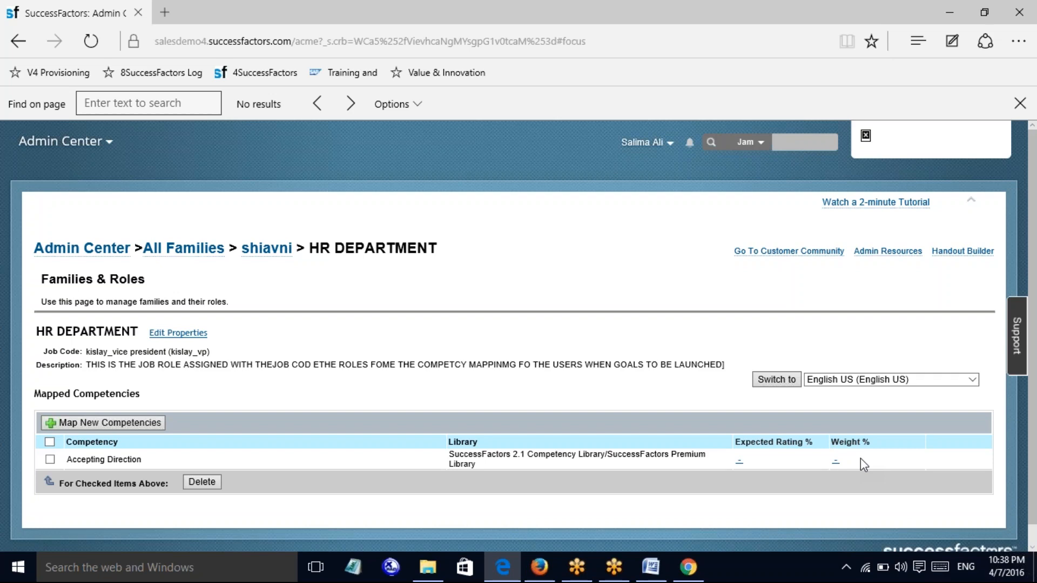
pyautogui.click(739, 462)
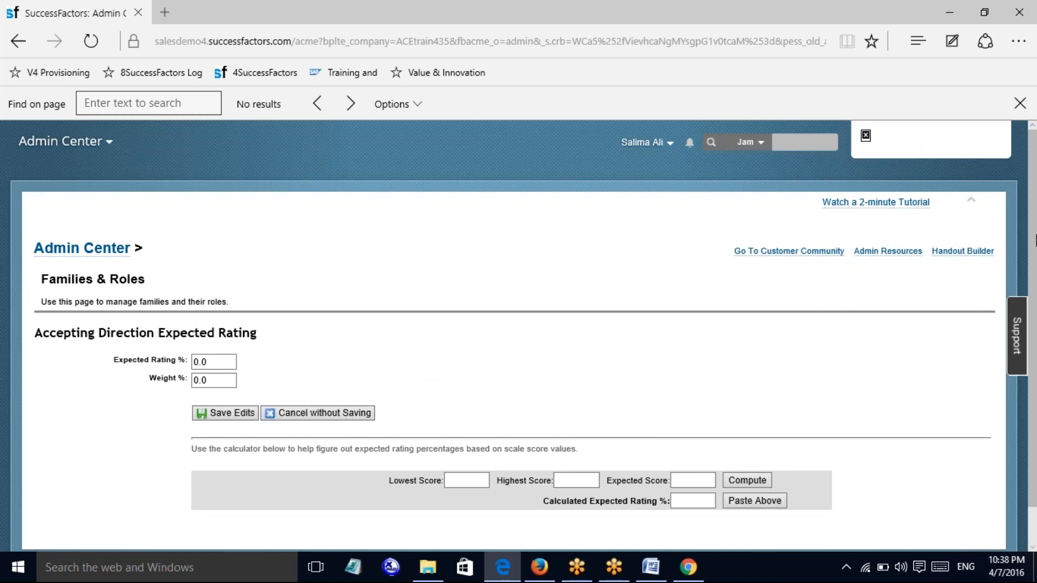
pyautogui.moveTo(1036, 241); pyautogui.dragTo(1036, 287)
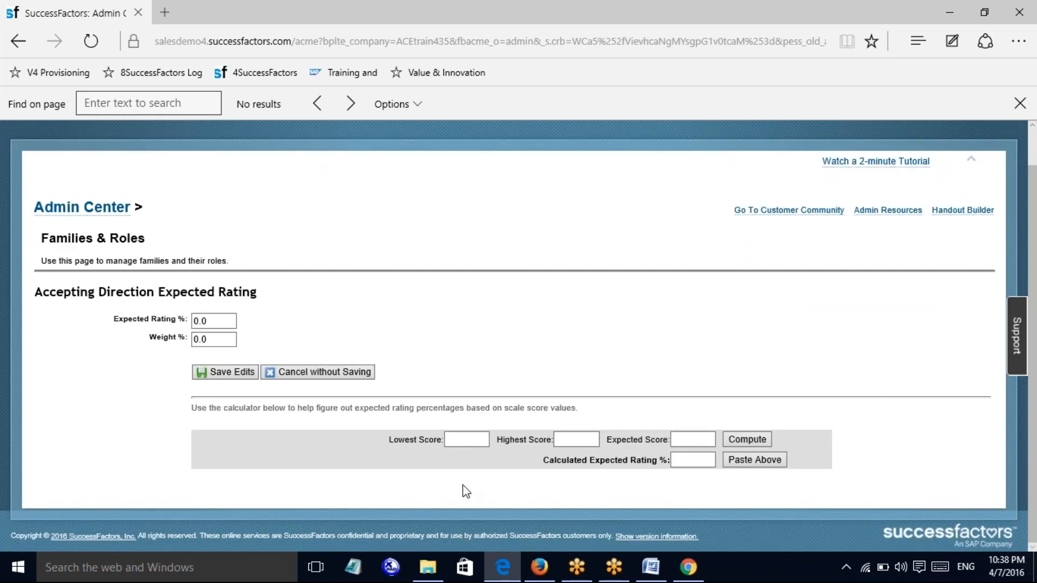
pyautogui.click(210, 320)
pyautogui.click(215, 339)
pyautogui.click(212, 340)
pyautogui.click(466, 439)
pyautogui.click(573, 440)
pyautogui.click(672, 440)
# Set Expected Rating % to 80 and Weight % to 20, then save the edits
pyautogui.click(217, 316)
pyautogui.press('BackSpace')
pyautogui.press('BackSpace')
pyautogui.press('BackSpace')
pyautogui.write('80')
pyautogui.press('Tab')
pyautogui.write('20')
pyautogui.click(805, 332)
pyautogui.click(219, 372)
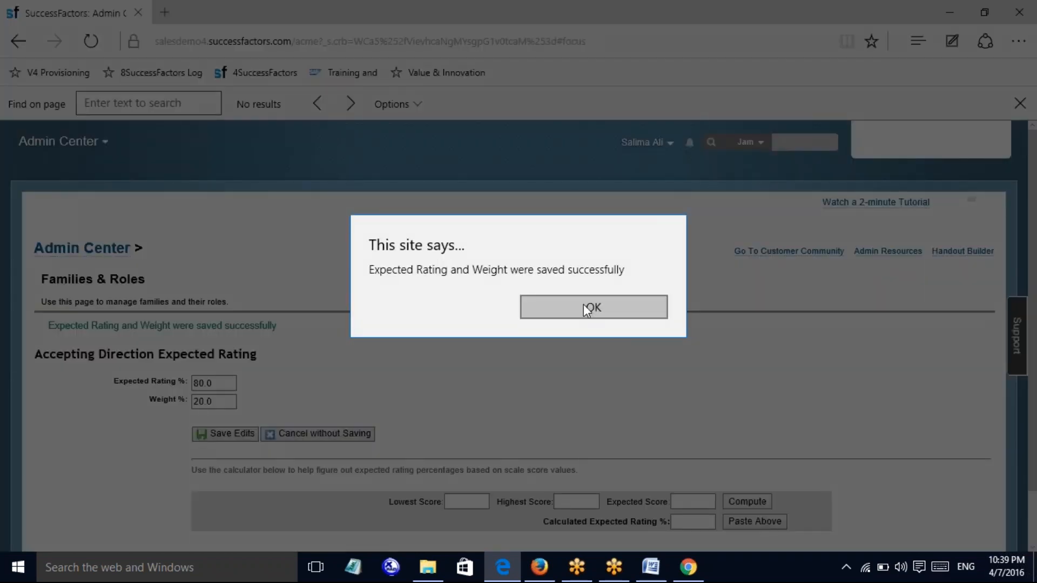
# Dismiss the save confirmation and cancel out of the role's Edit Properties
pyautogui.click(587, 310)
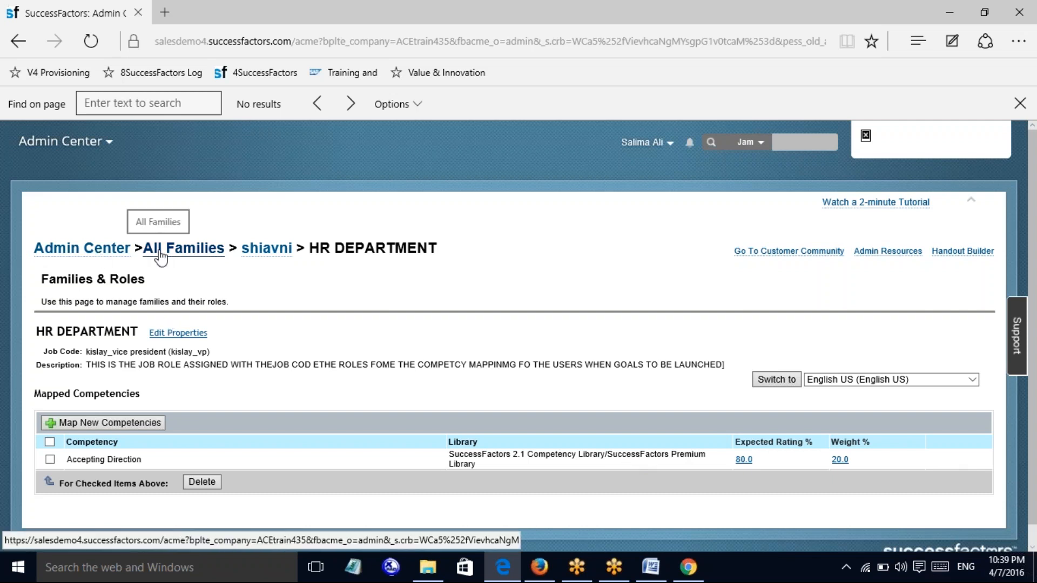
pyautogui.click(183, 333)
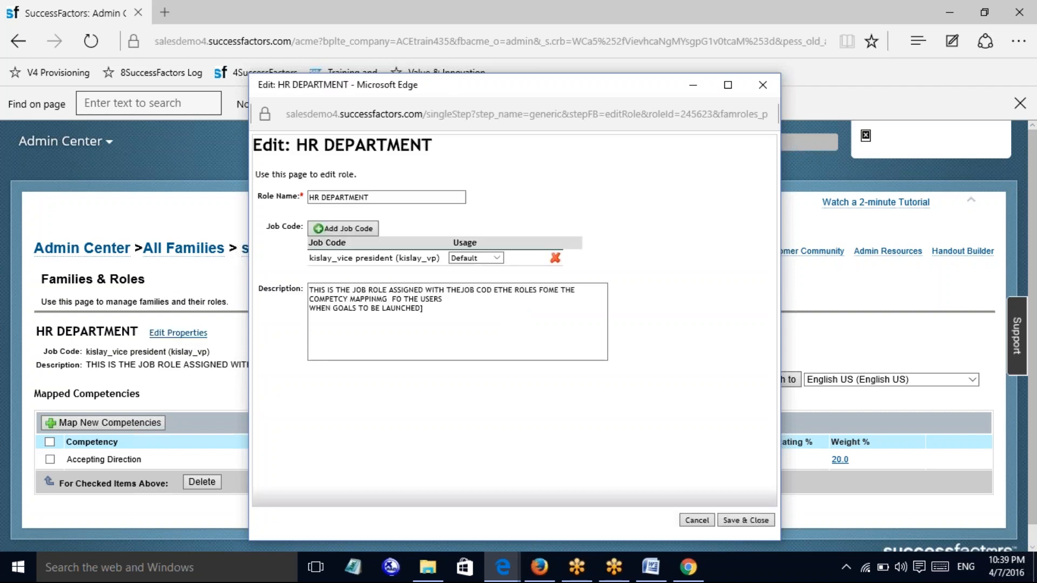
pyautogui.click(705, 520)
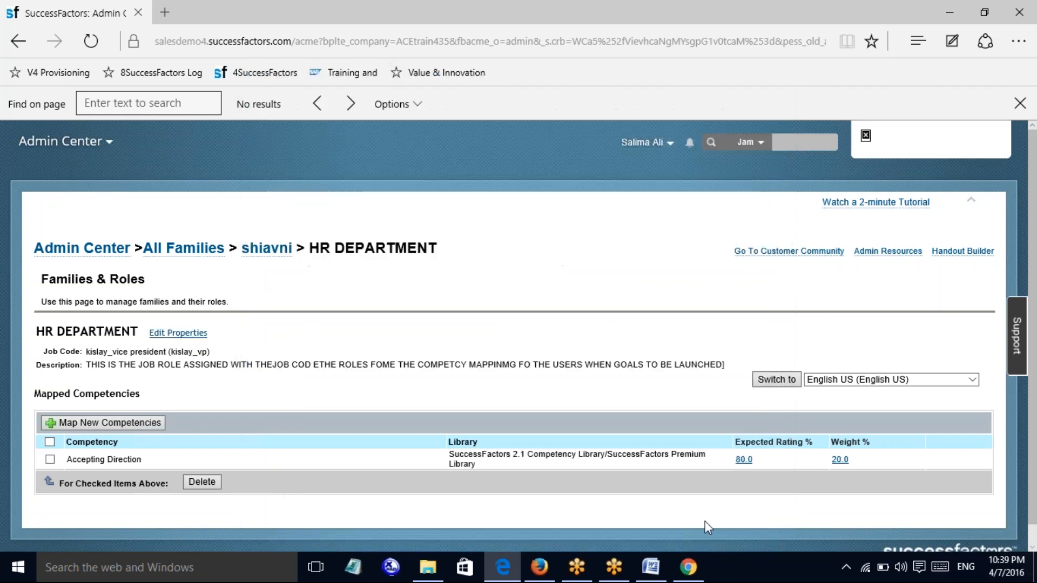
# Browse All Families > shiavni > HR DEPARTMENT, then go back to the Admin Center home page
pyautogui.click(168, 253)
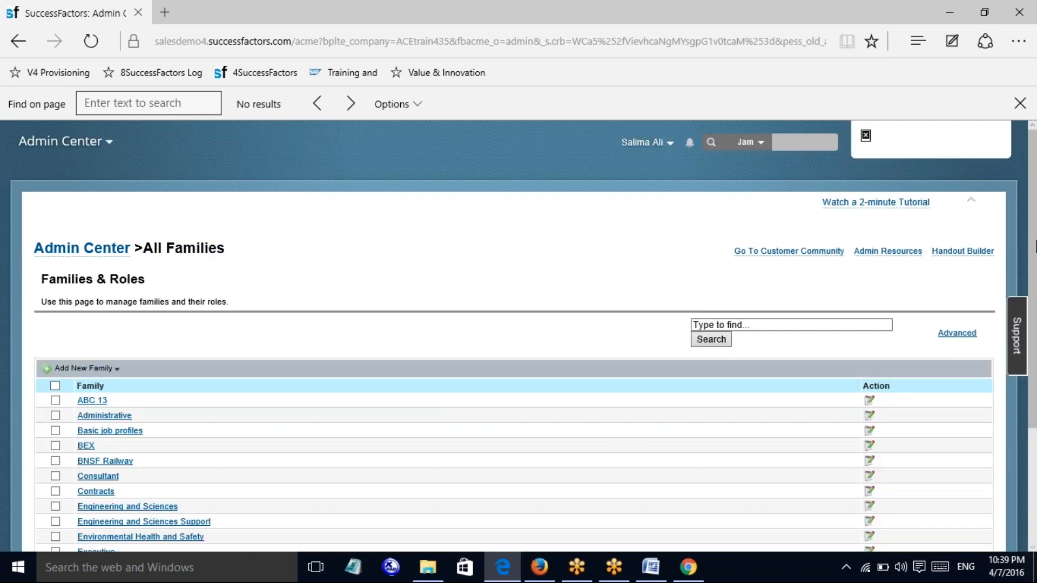
pyautogui.scroll(-3, 251, 503)
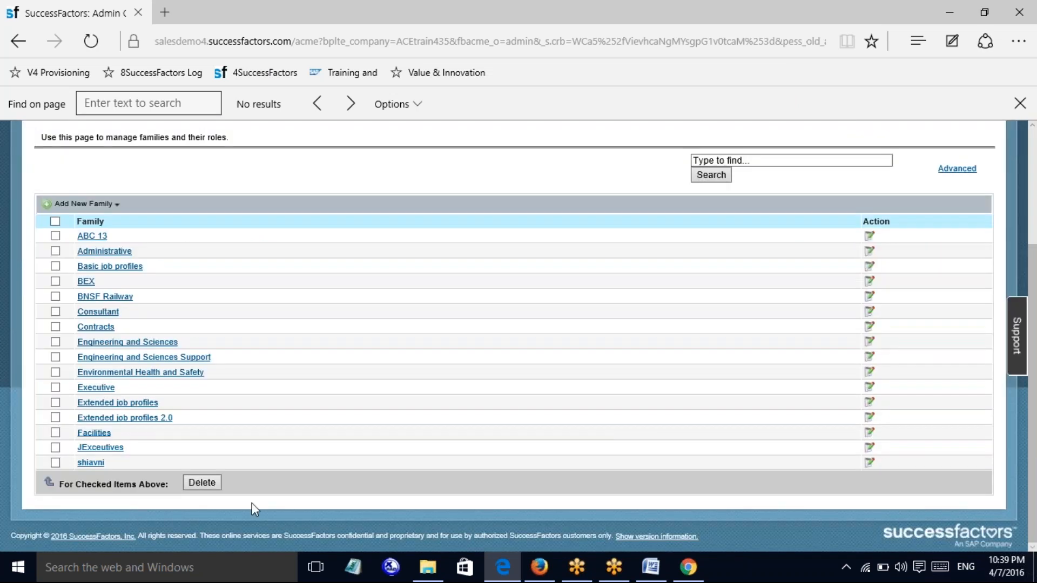
pyautogui.click(90, 463)
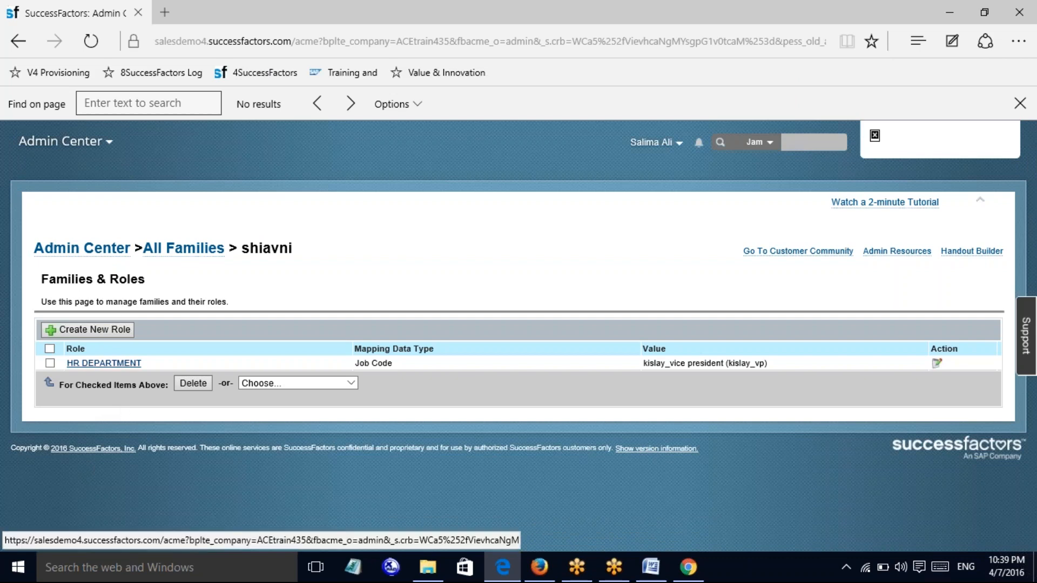
pyautogui.click(113, 365)
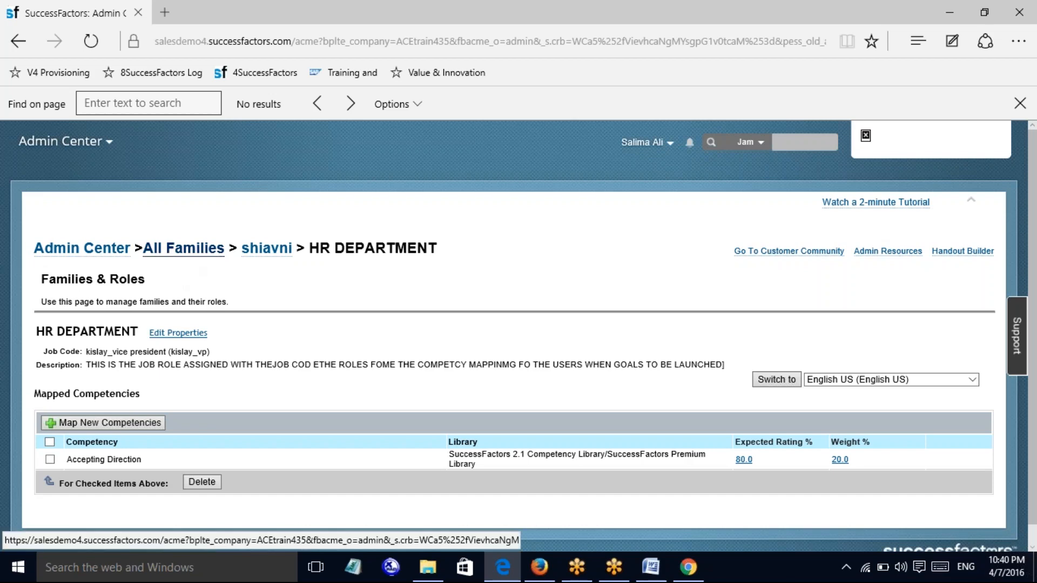
pyautogui.click(91, 250)
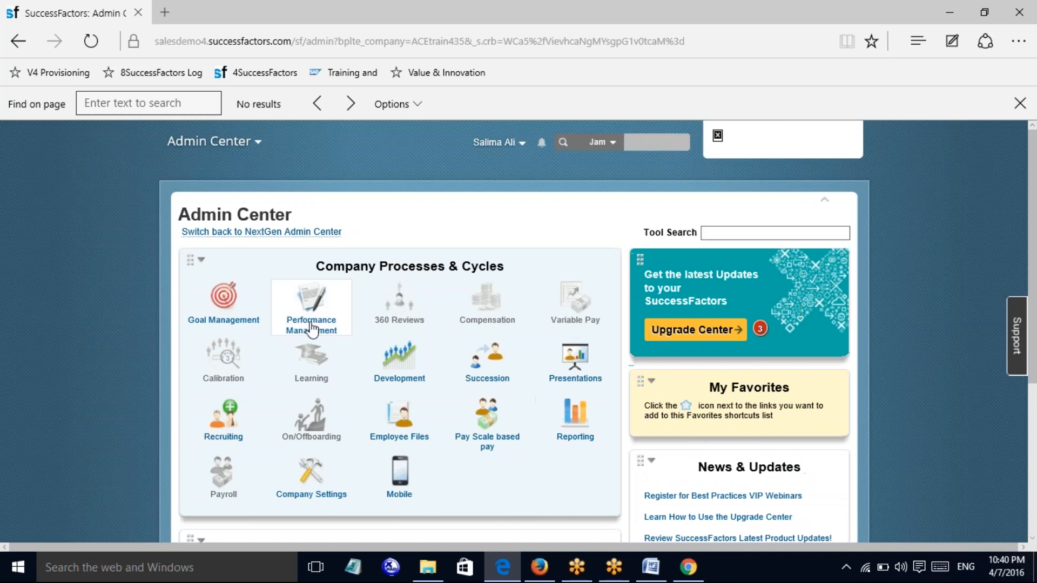
# Open Accepting Direction in the SuccessFactors 2.1 Competency Library and review its job roles and behaviors
pyautogui.moveTo(312, 328)
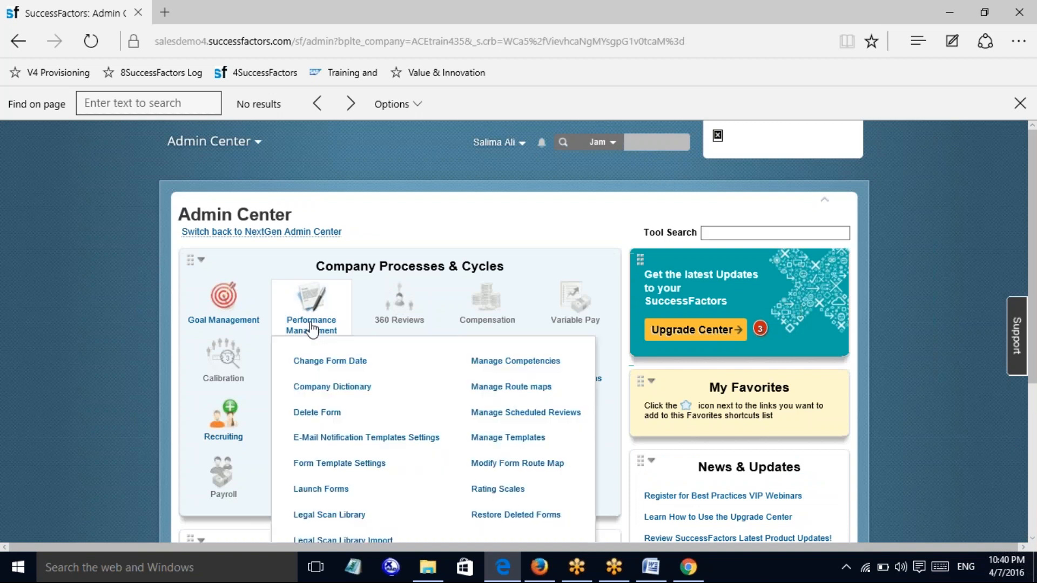
pyautogui.click(500, 364)
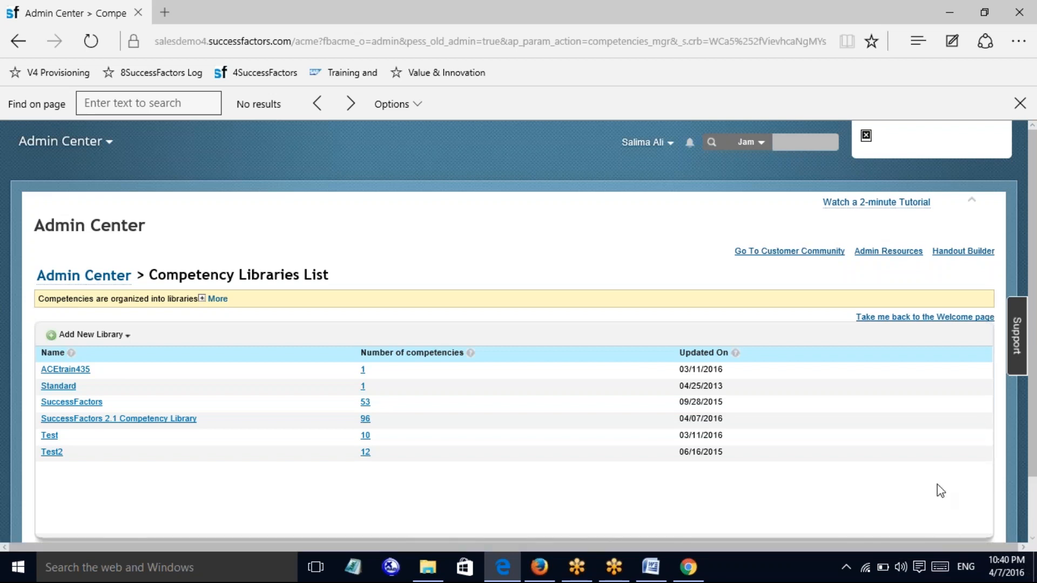
pyautogui.click(125, 421)
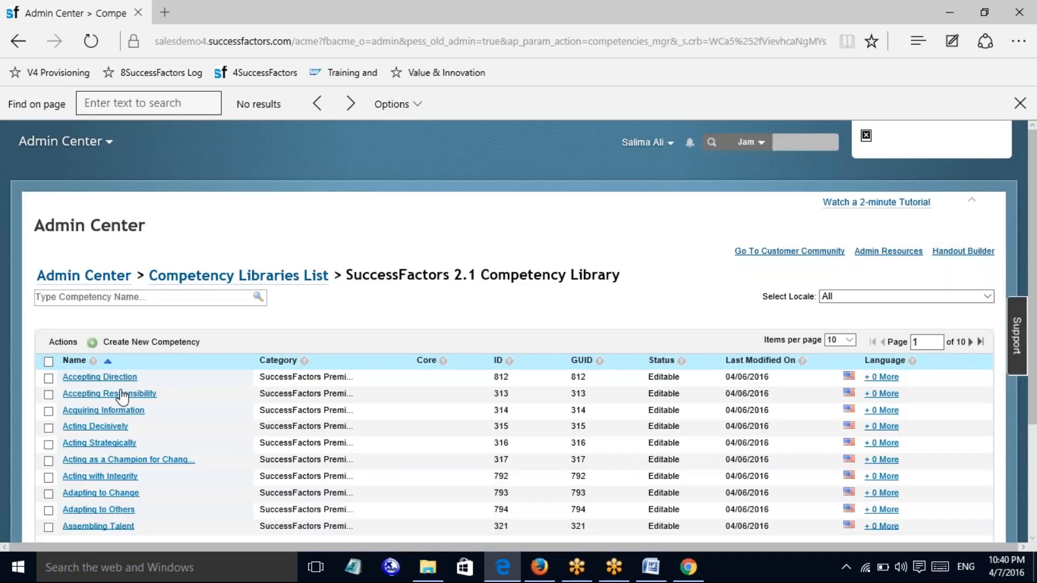
pyautogui.click(115, 381)
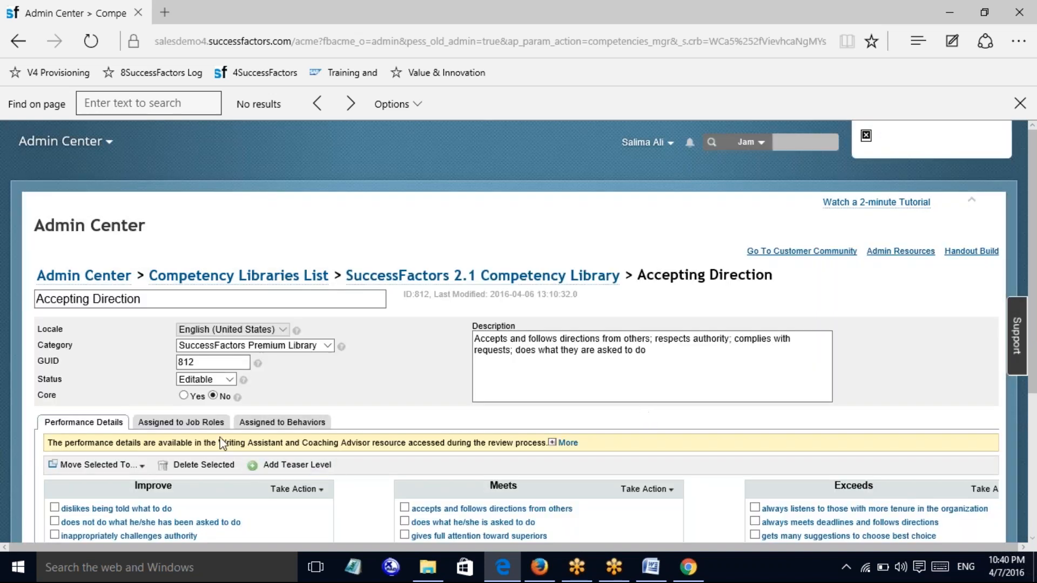
pyautogui.click(213, 424)
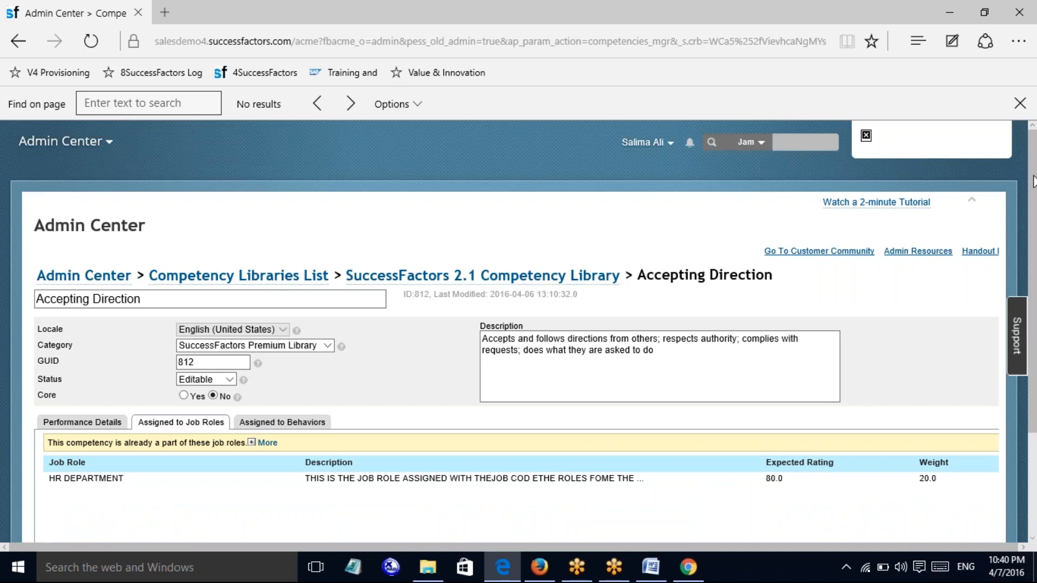
pyautogui.scroll(-3, 1032, 178)
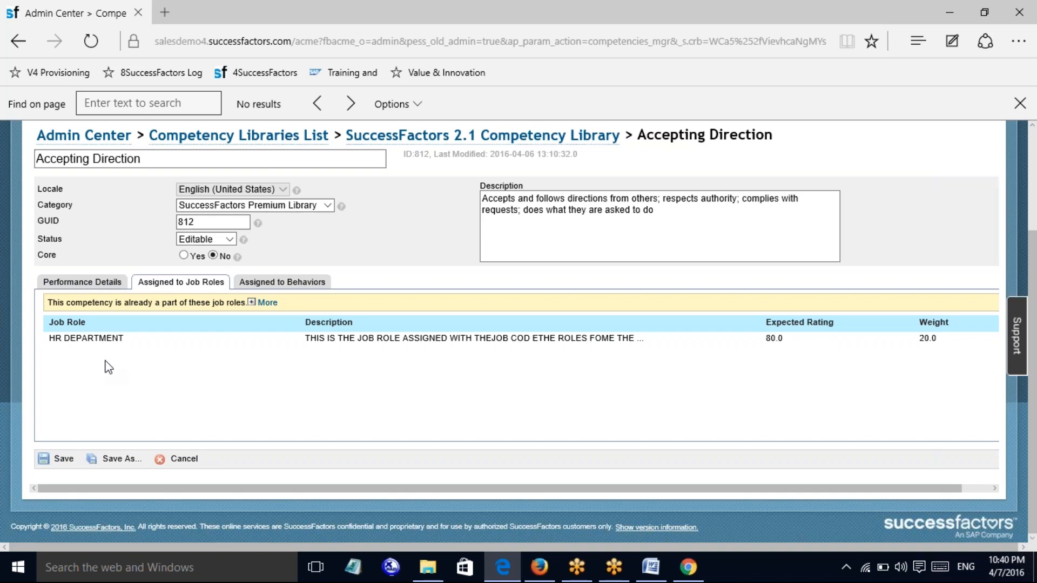
pyautogui.click(296, 294)
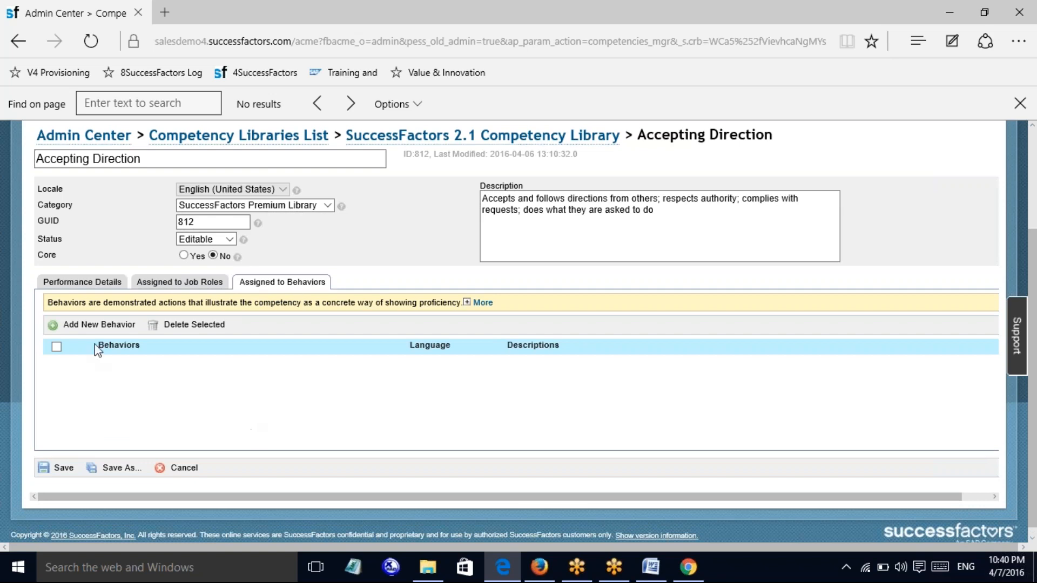
# Open the Add New Behavior form twice and cancel it without adding a behavior
pyautogui.click(94, 325)
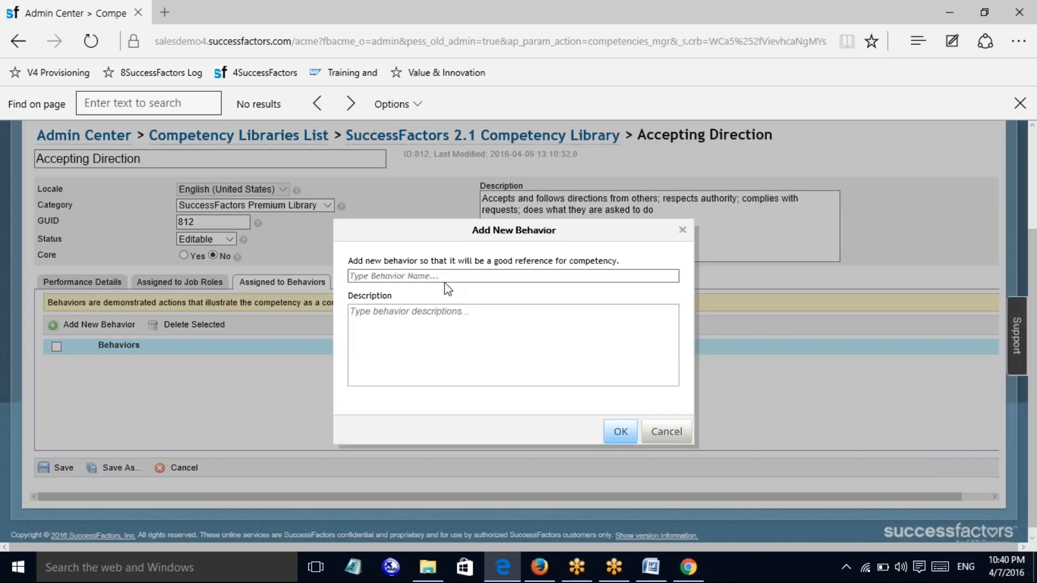
pyautogui.click(412, 277)
pyautogui.click(666, 432)
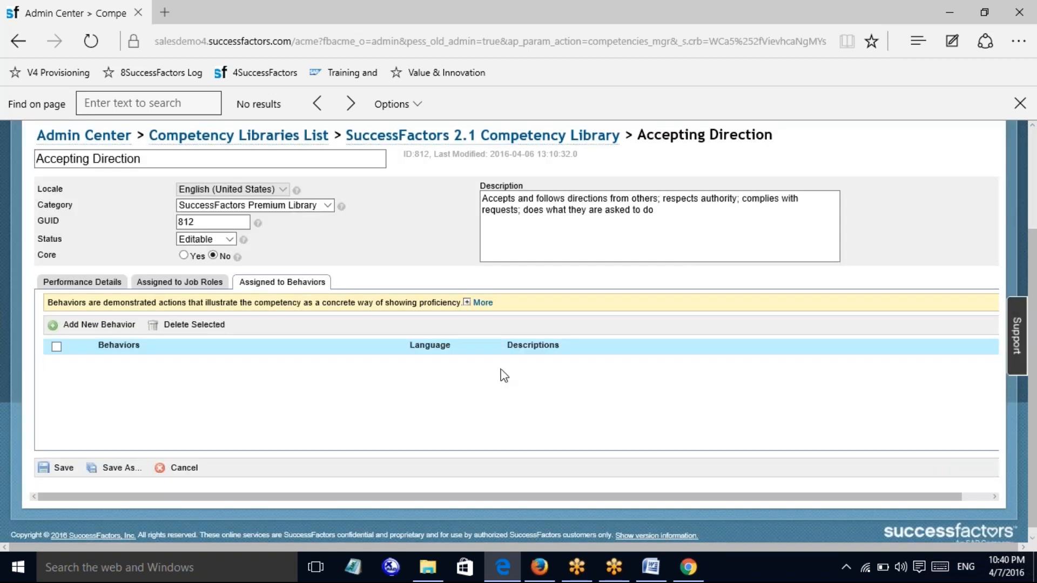
pyautogui.click(482, 302)
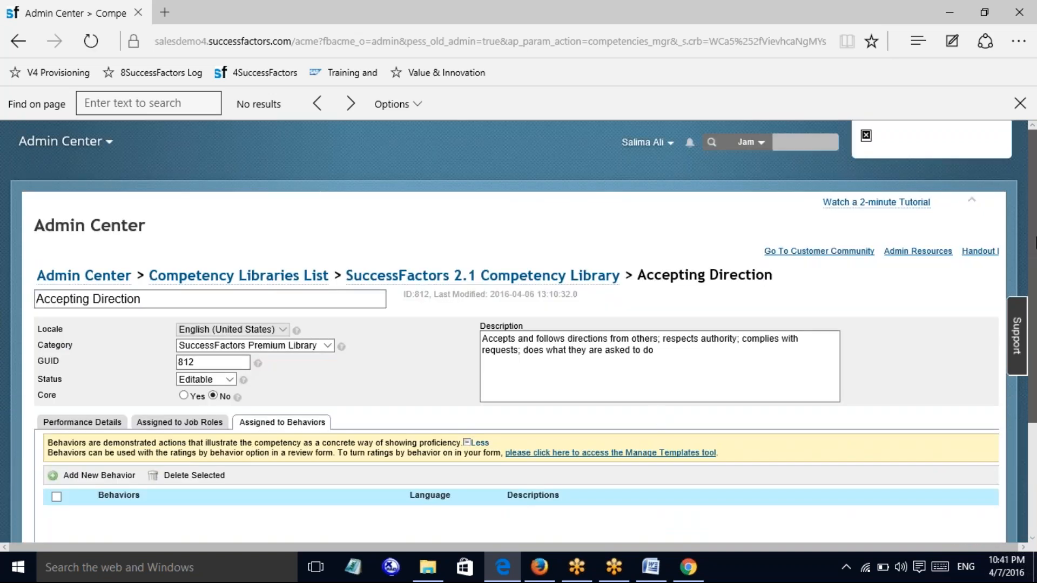
pyautogui.scroll(-2, 294, 428)
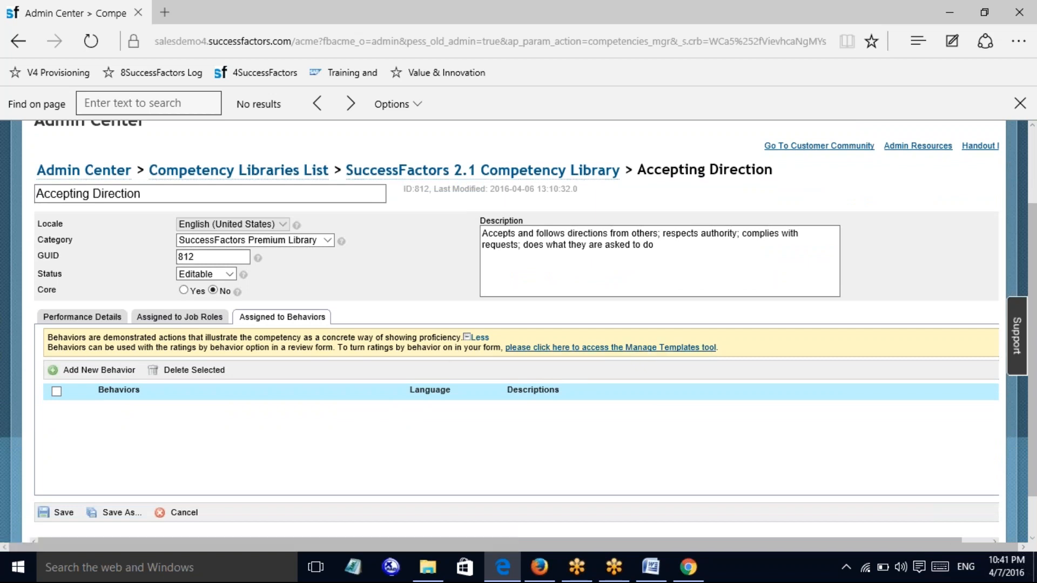
pyautogui.click(110, 372)
pyautogui.click(412, 276)
pyautogui.click(414, 310)
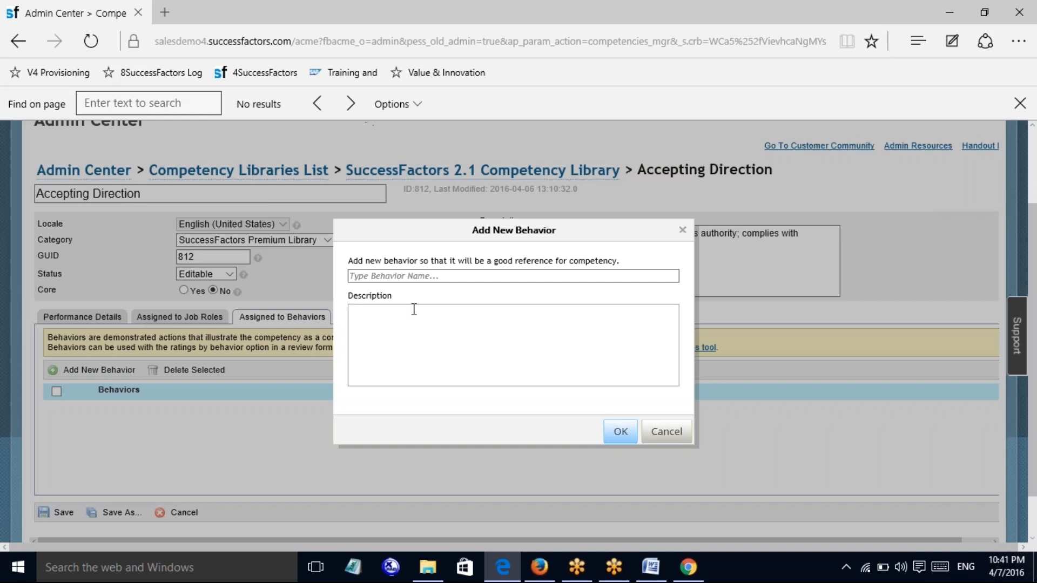
pyautogui.click(660, 432)
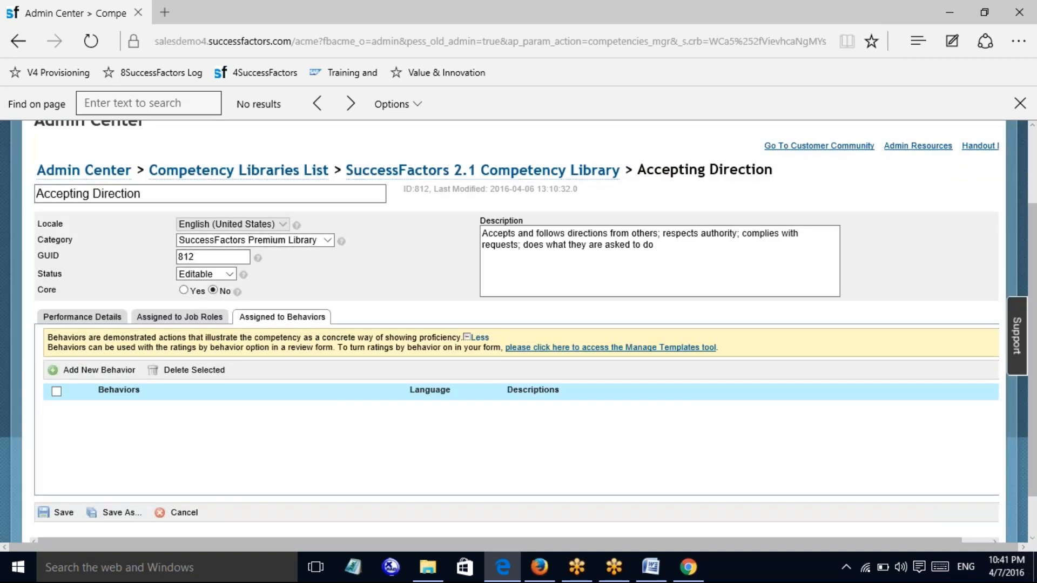
# Cancel out of the competency, return to the Competency Libraries List, log out and switch to Word
pyautogui.click(183, 512)
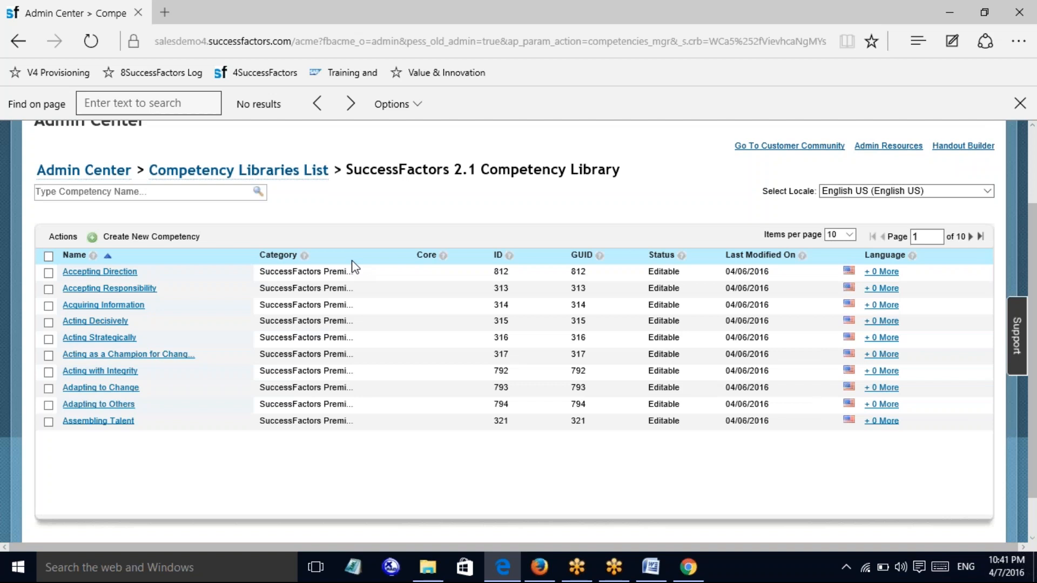
pyautogui.click(238, 170)
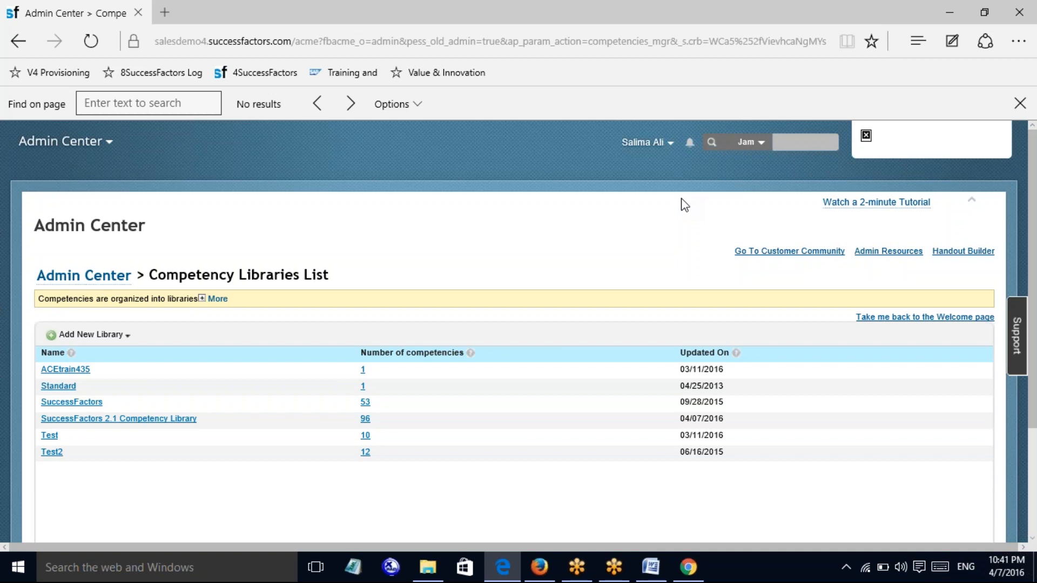
pyautogui.click(653, 143)
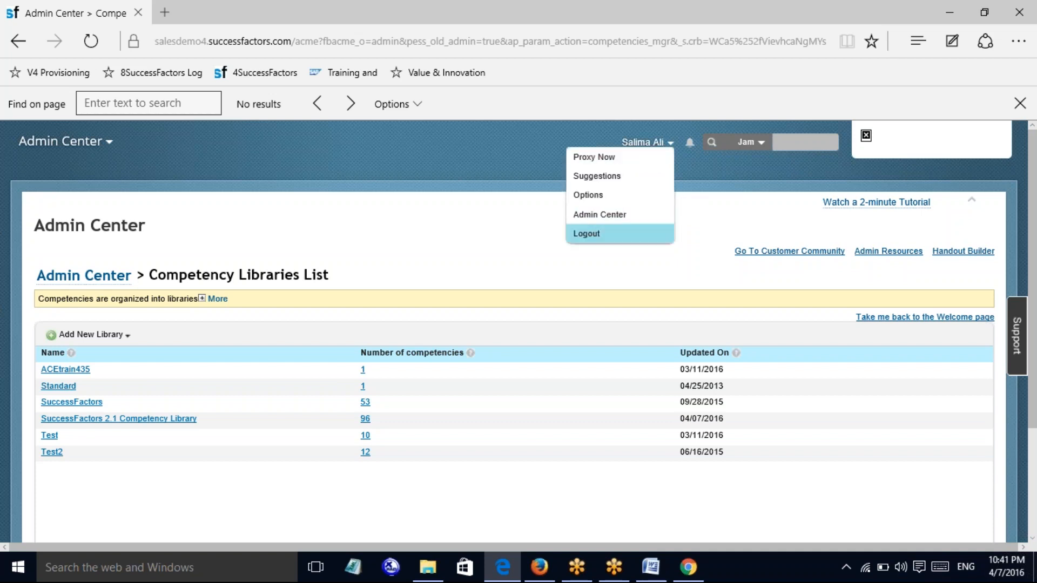
pyautogui.click(587, 234)
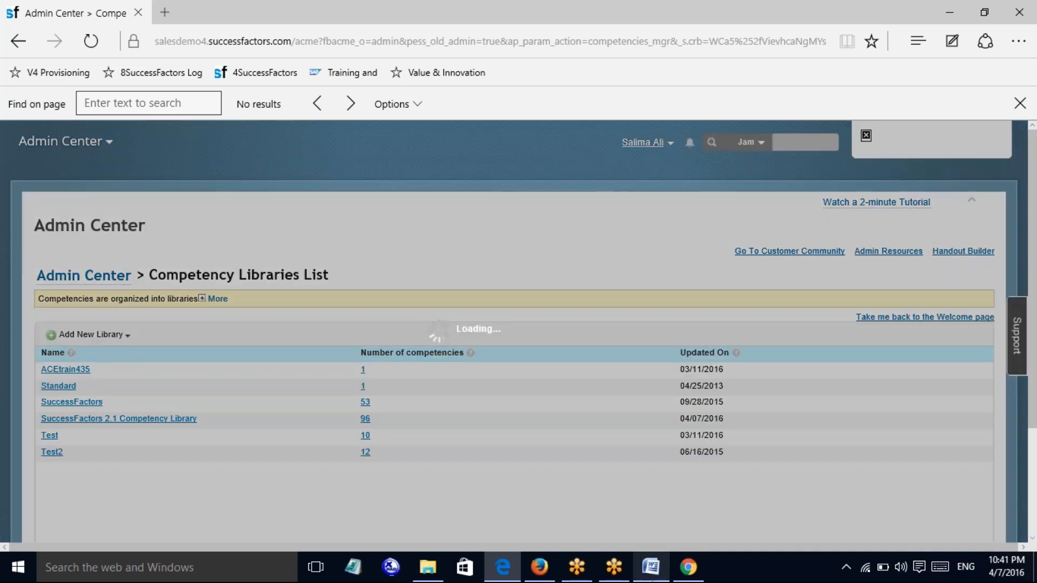
pyautogui.click(650, 568)
# Type questions on creating a competency from an existing one, a new competency category, and a new competency
pyautogui.press('Return')
pyautogui.write('CREA')
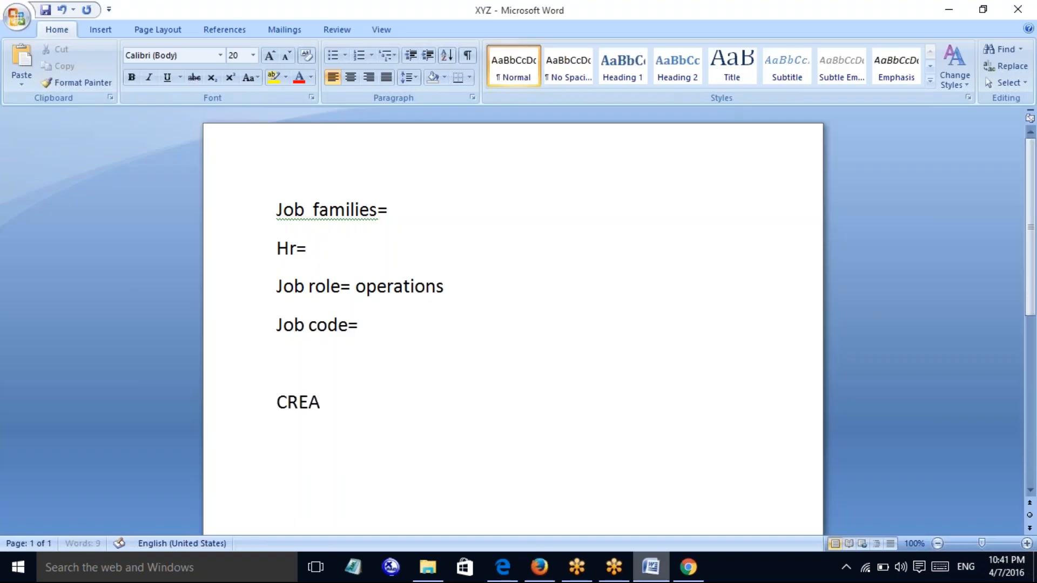
pyautogui.write('TE A NEW')
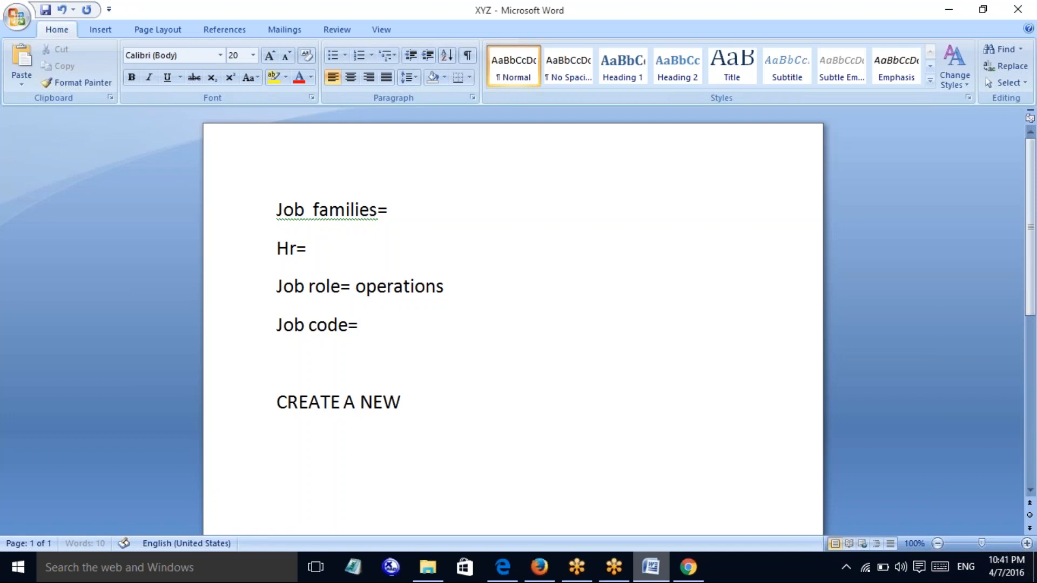
pyautogui.write(' COMPTE')
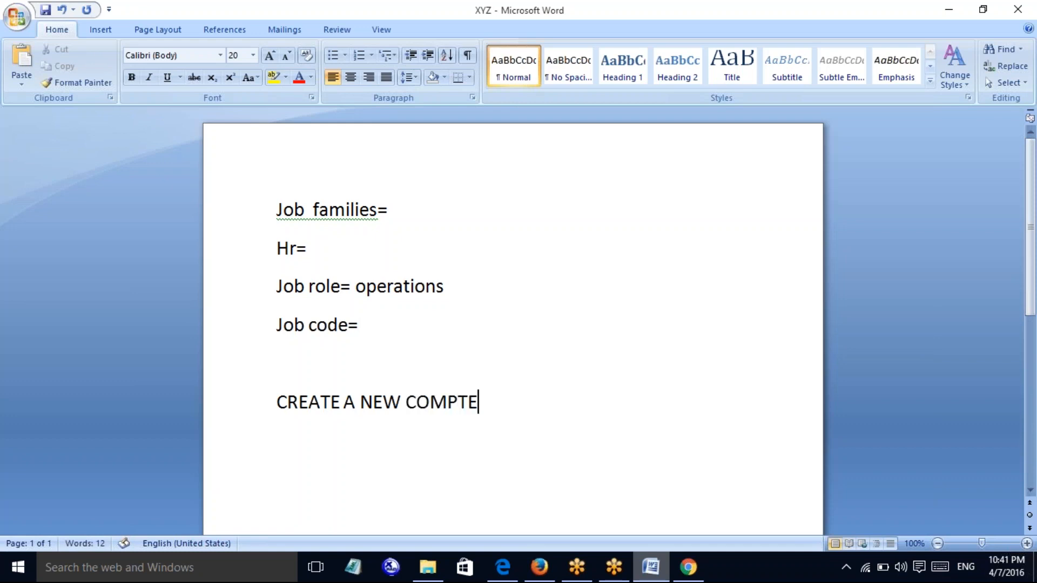
pyautogui.write('NCY FROM AN')
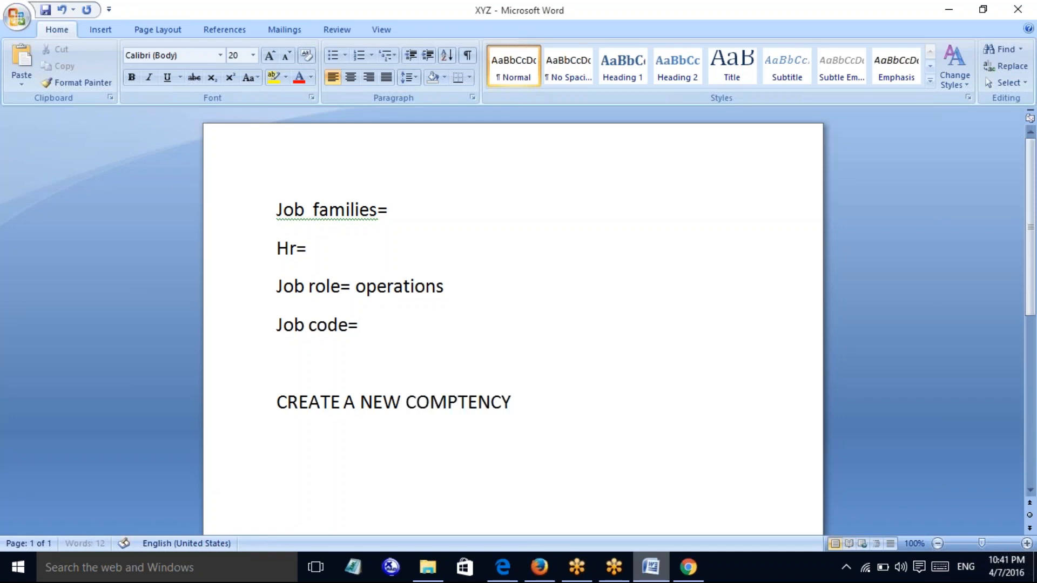
pyautogui.write('X')
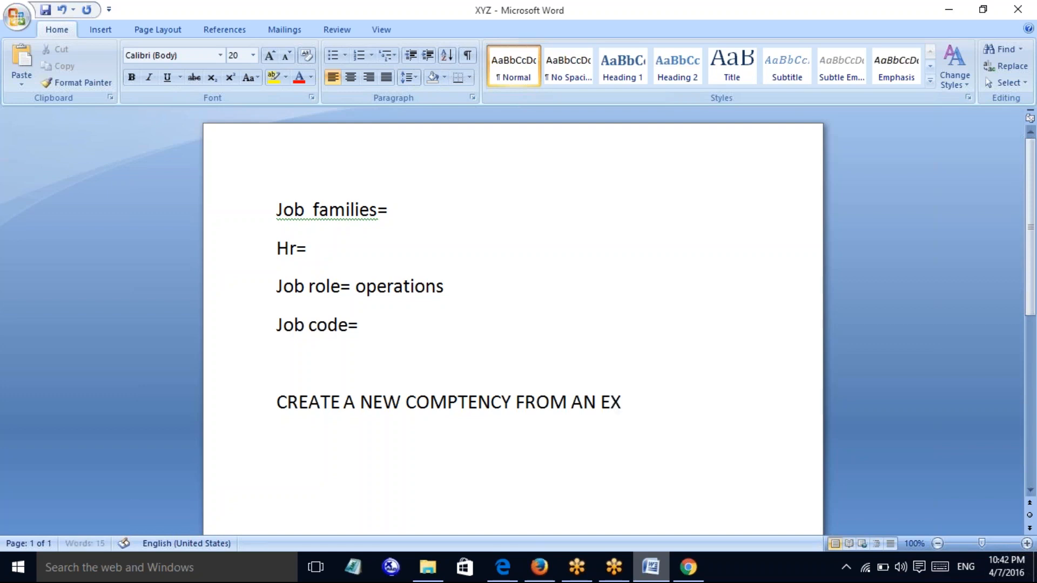
pyautogui.write('ISITNG COMP')
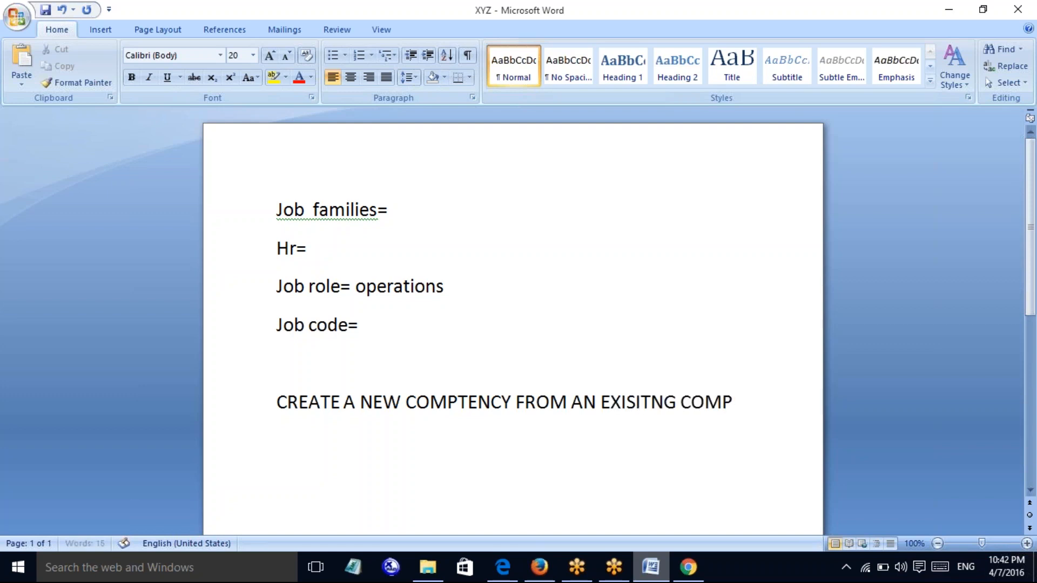
pyautogui.write('ATENCY?')
pyautogui.press('Return')
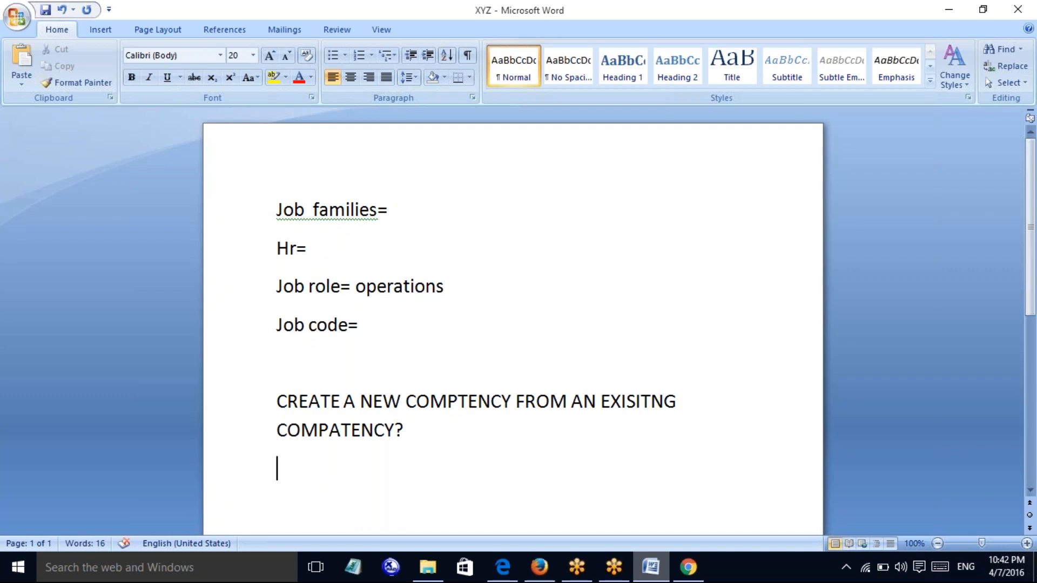
pyautogui.write('CREATE A')
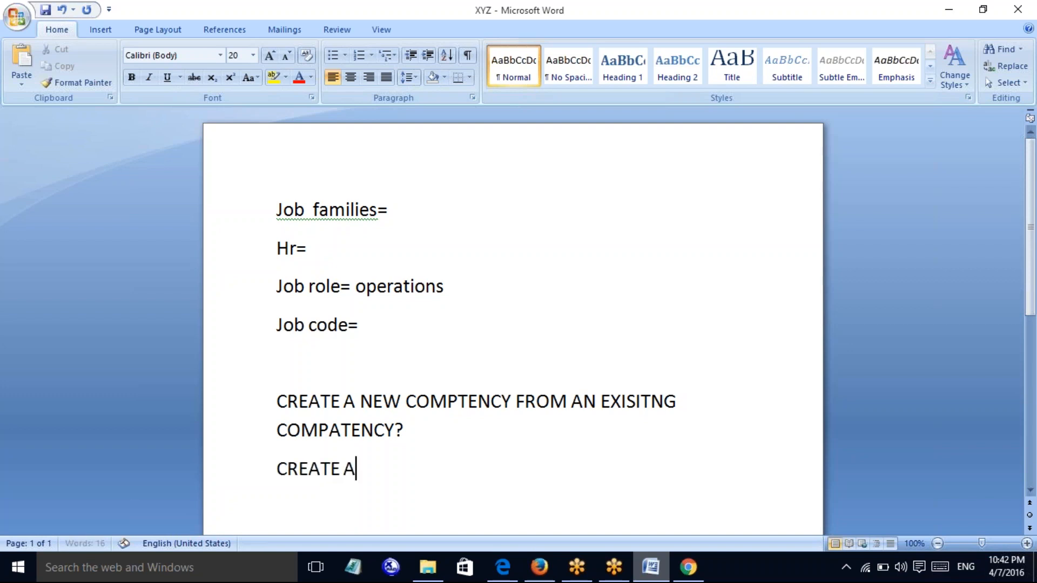
pyautogui.write(' NEW C')
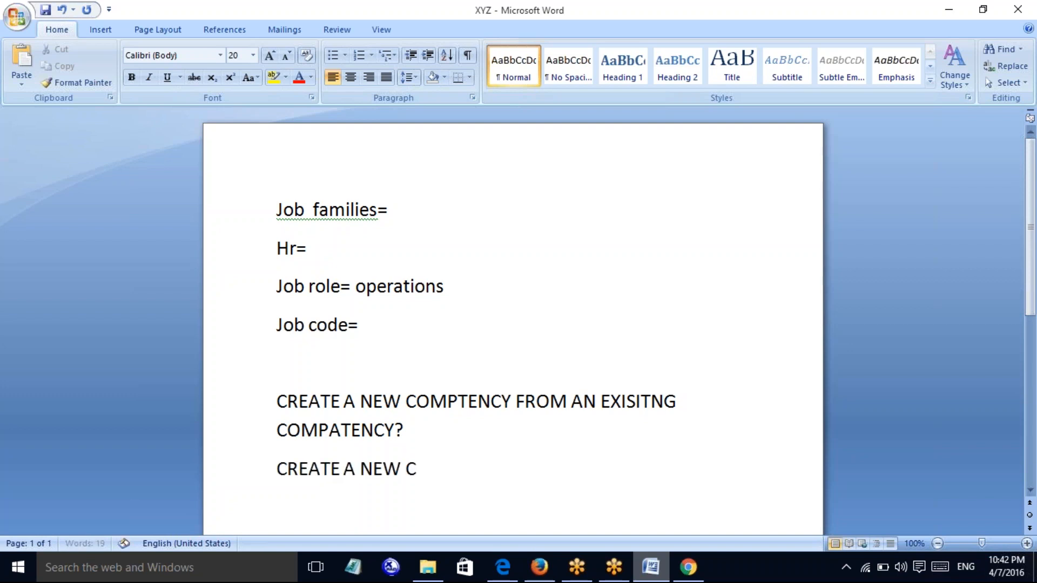
pyautogui.write('OMPTECNY CATAGORY')
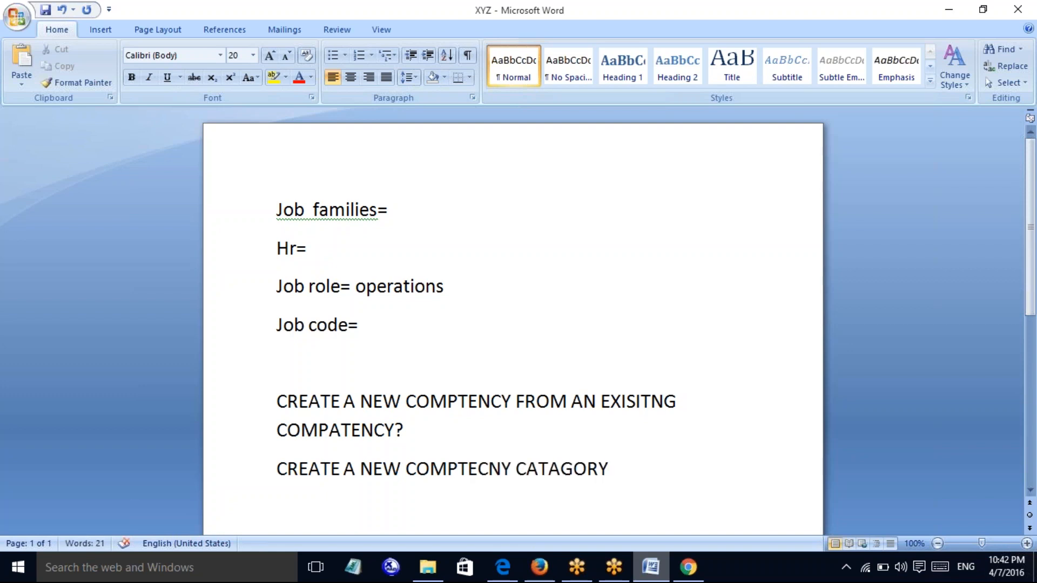
pyautogui.press('BackSpace')
pyautogui.press('BackSpace')
pyautogui.press('BackSpace')
pyautogui.press('BackSpace')
pyautogui.press('BackSpace')
pyautogui.write('EGORY?')
pyautogui.press('Return')
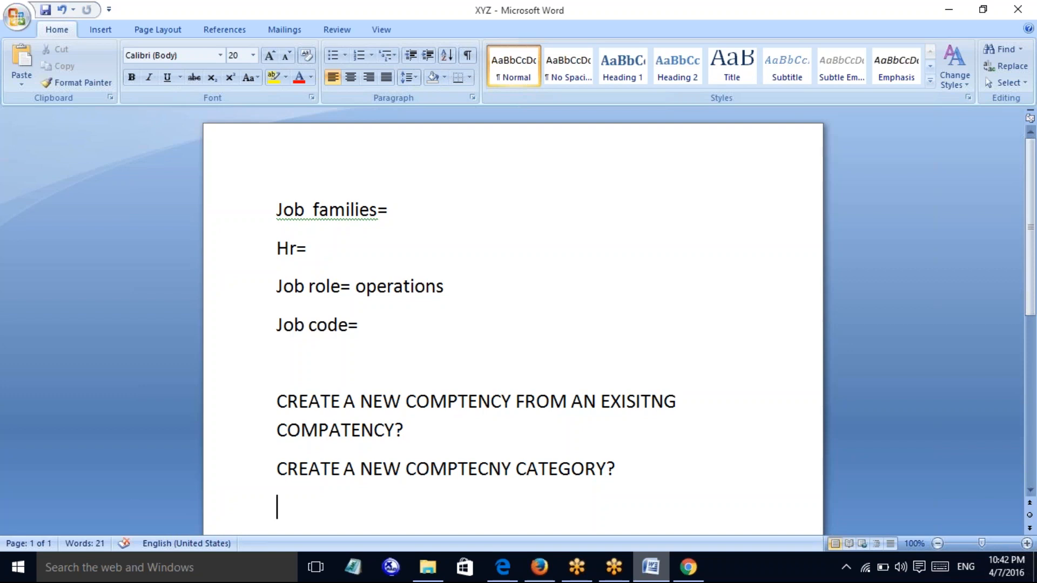
pyautogui.write('CREAT')
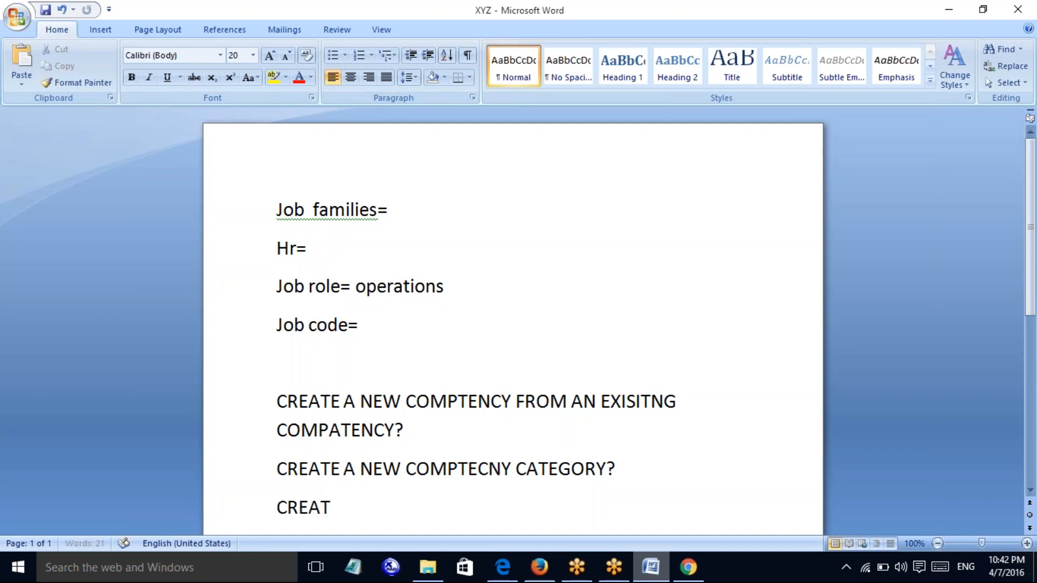
pyautogui.write('E NEW C')
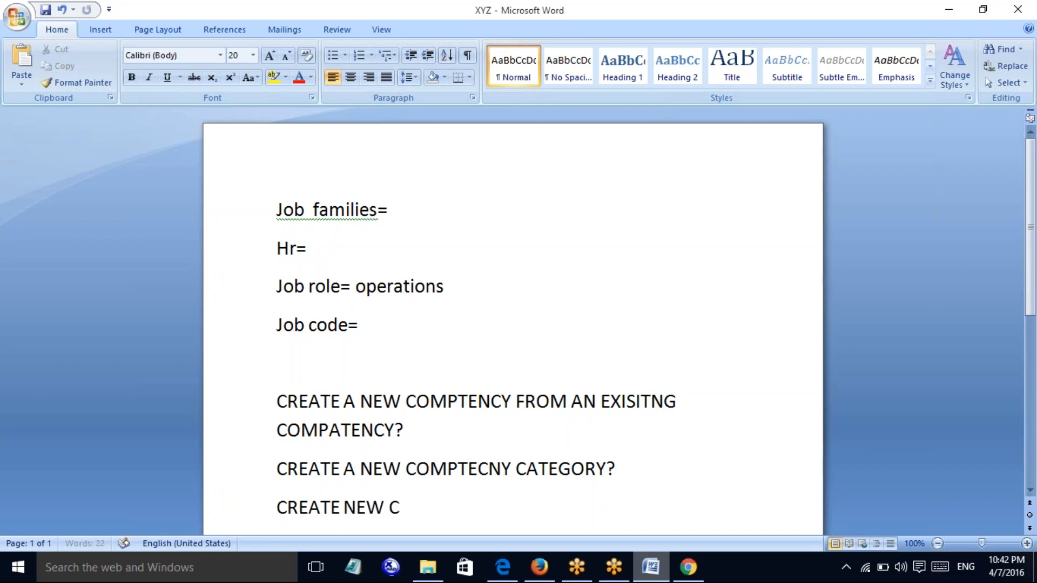
pyautogui.write('OMPTECNYC')
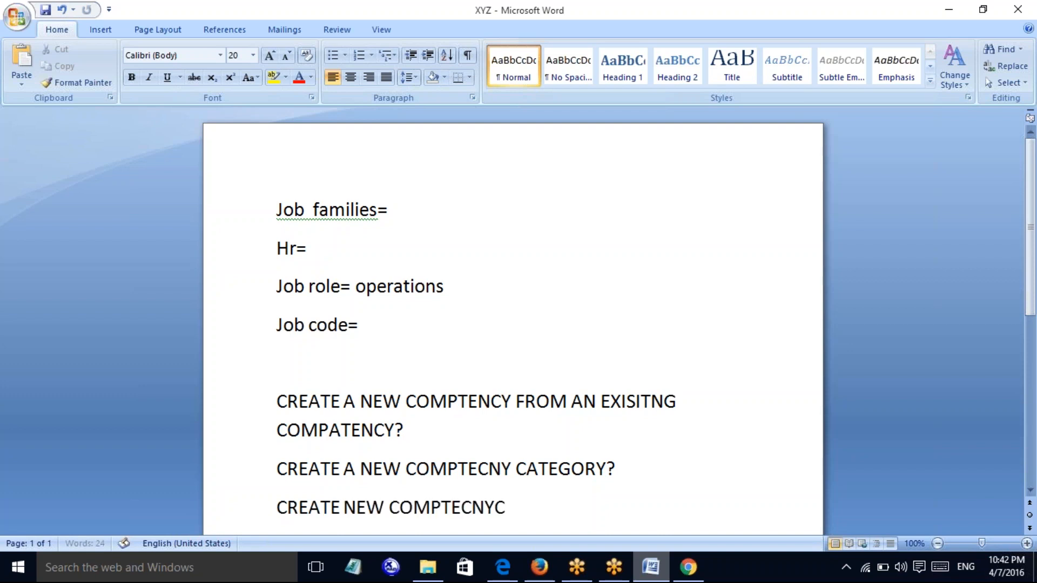
pyautogui.press('BackSpace')
pyautogui.press('BackSpace')
pyautogui.write('CY?')
# Add the lines 'USING THE COMPTECNCY ACTIONS MENU?' and 'EXPLORE THE PERFOMANCE DETAILS?'
pyautogui.scroll(-1, 513, 323)
pyautogui.press('Return')
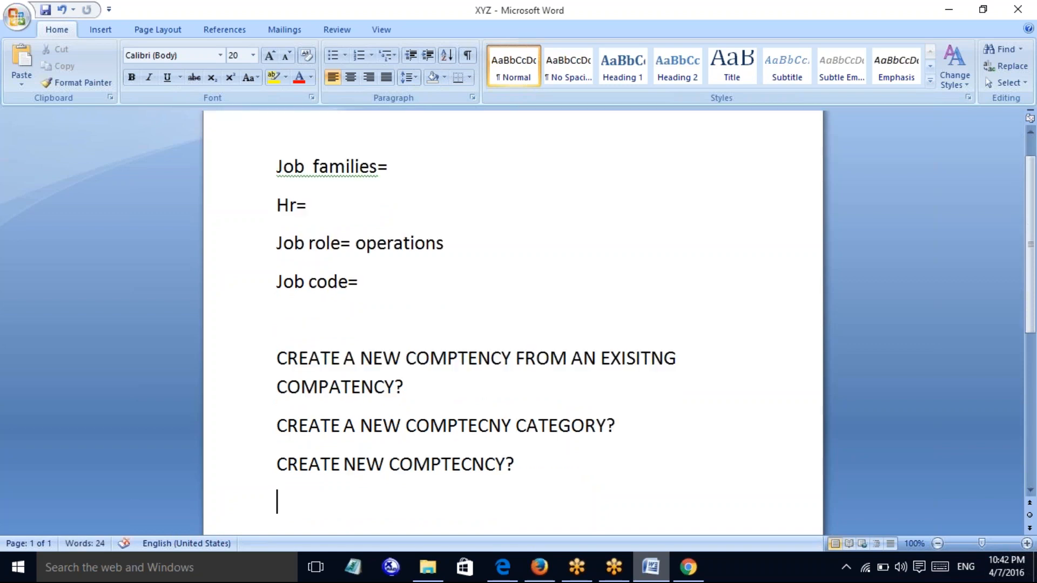
pyautogui.write('USING THE ')
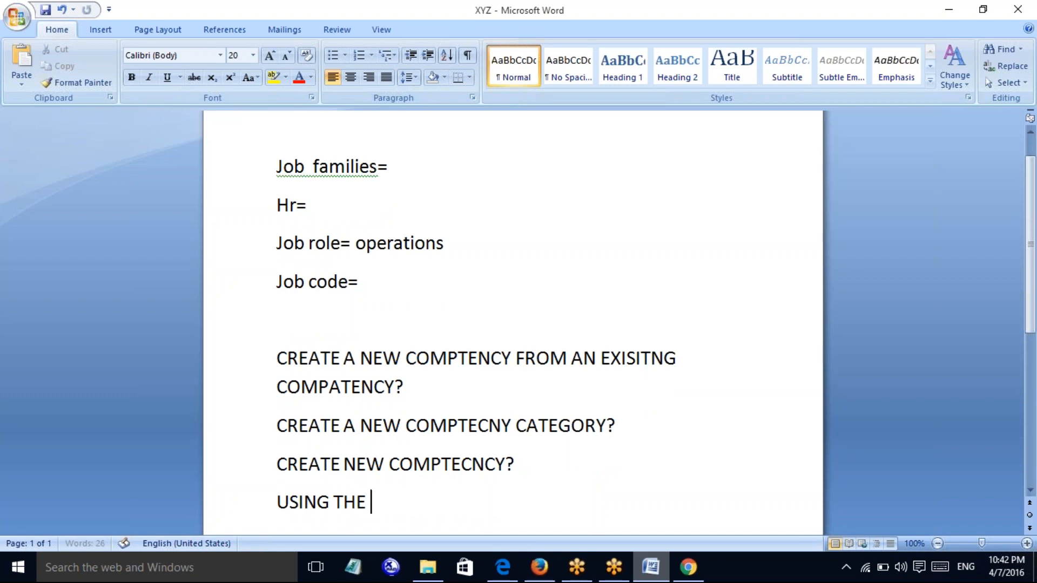
pyautogui.write('COMPTECNCY ACTIONS MENY')
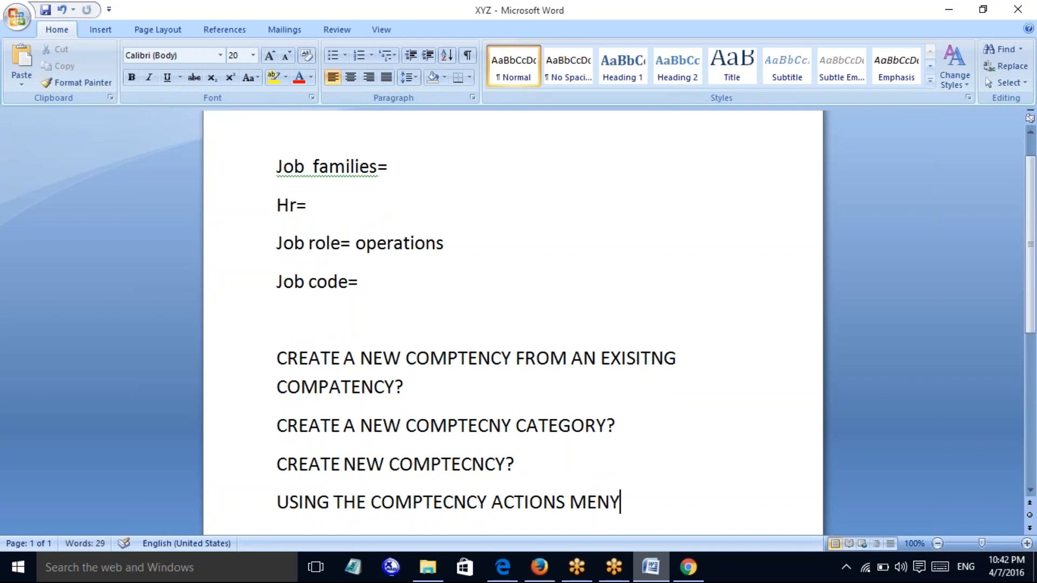
pyautogui.press('BackSpace')
pyautogui.press('BackSpace')
pyautogui.write('U')
pyautogui.press('BackSpace')
pyautogui.write('NU?')
pyautogui.press('Return')
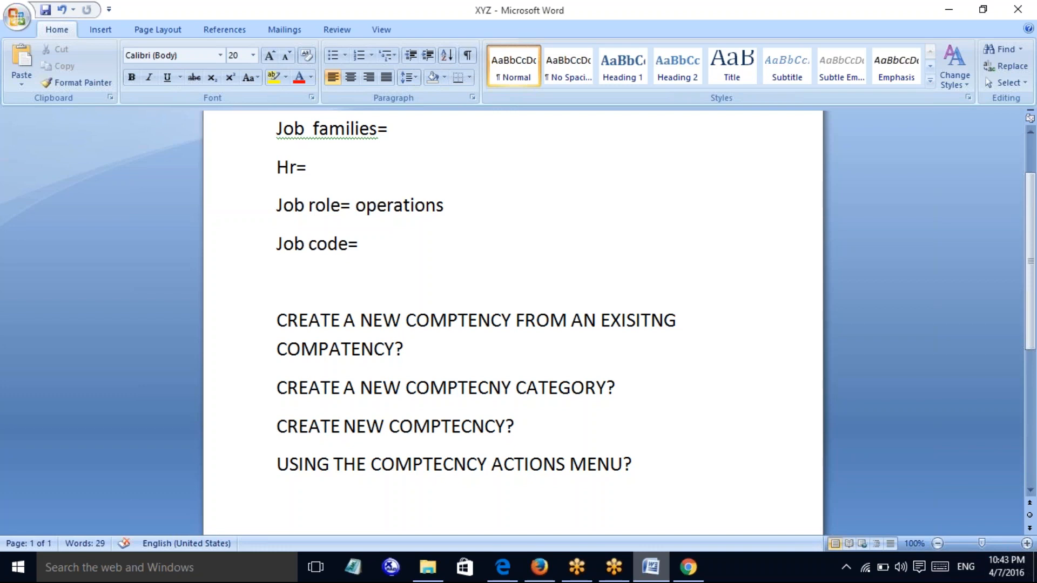
pyautogui.write('EXPLORE THE')
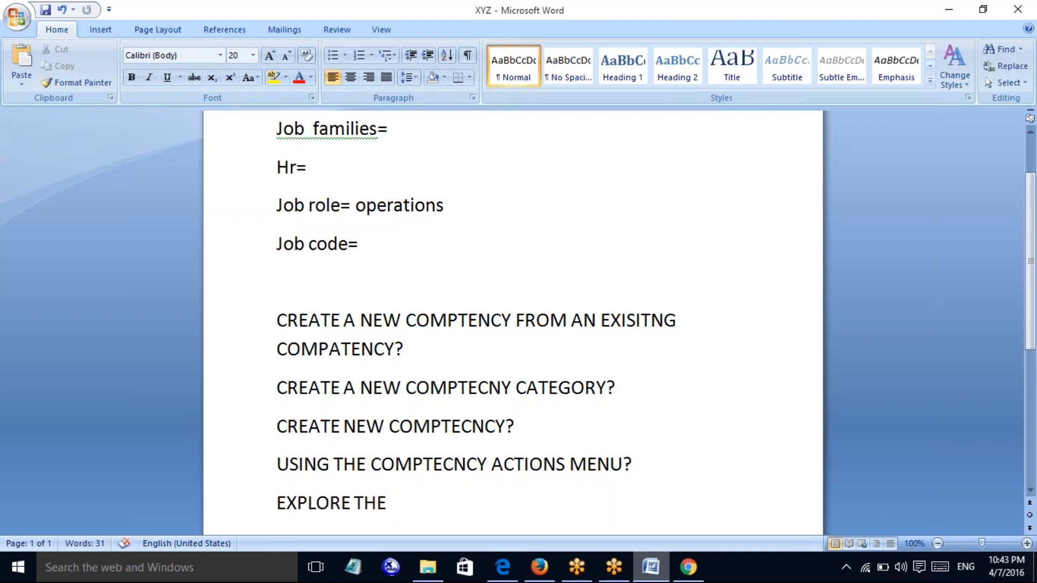
pyautogui.write('  PERFO')
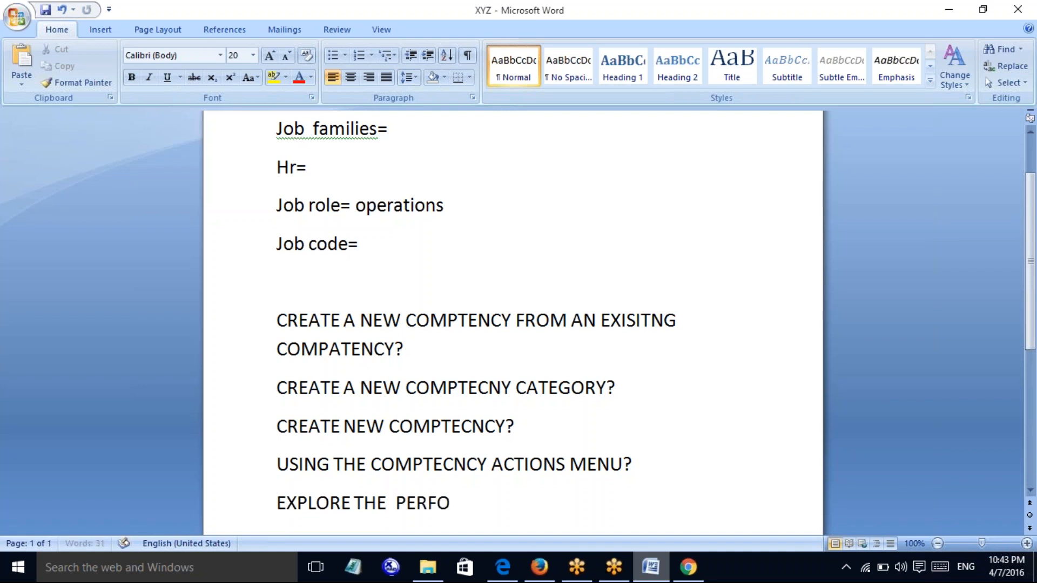
pyautogui.write('MANCE DE')
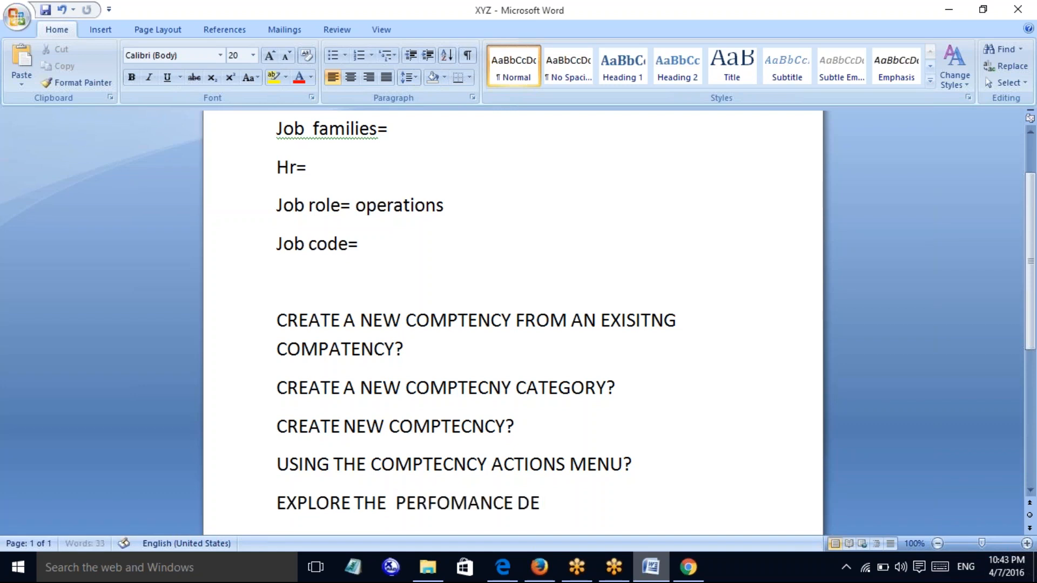
pyautogui.write('TAILS?')
# Below the performance details question, add 'CREATE JOB ROLES AND JOB CODES?' and 'MAP THE COMPTENCY TI JON ROLES?'
pyautogui.press('Return')
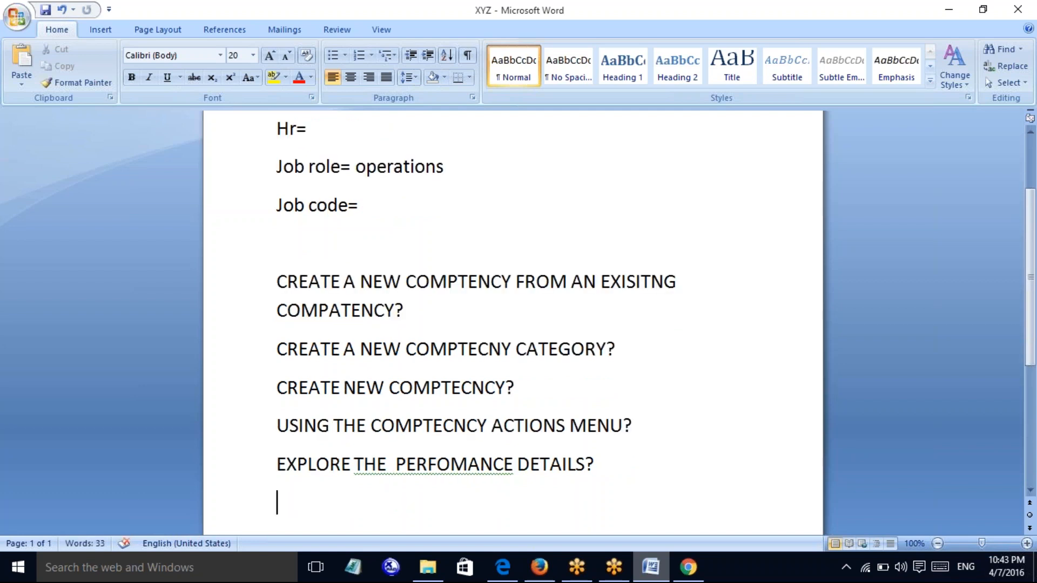
pyautogui.write('CREATE')
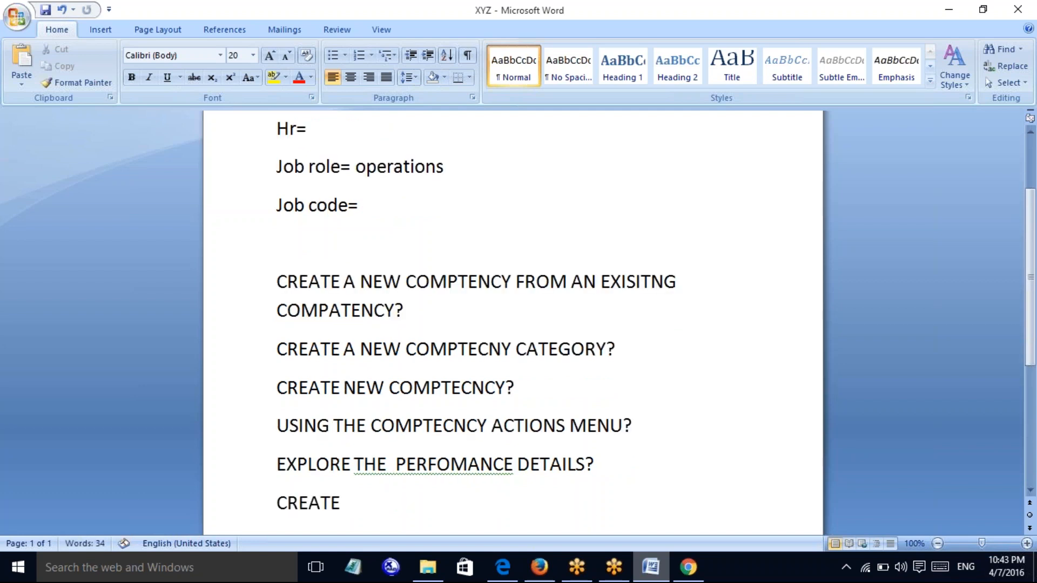
pyautogui.write(' JOB ROL')
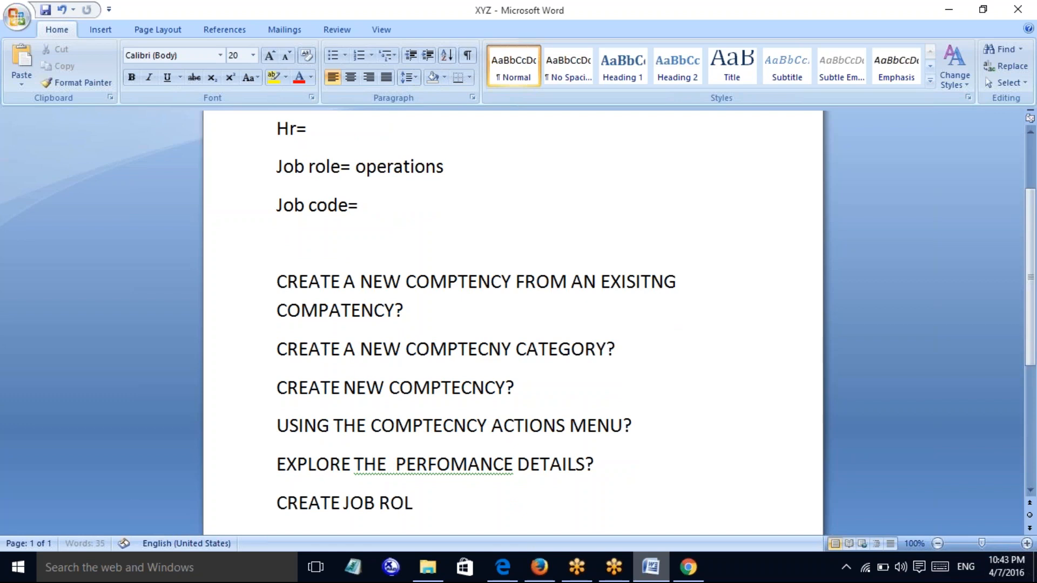
pyautogui.write('ES AND J')
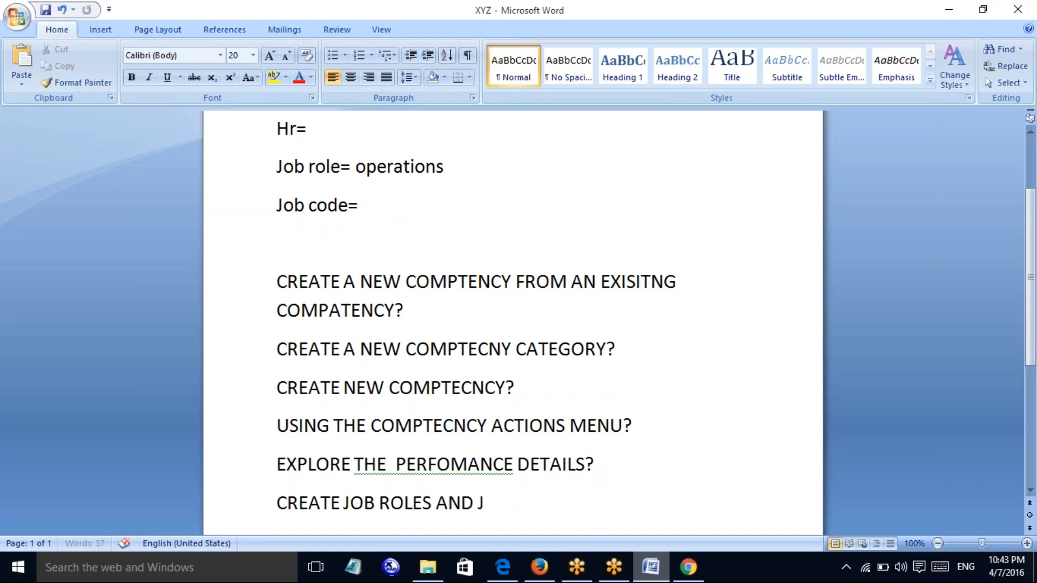
pyautogui.write('OB CODES?')
pyautogui.press('Return')
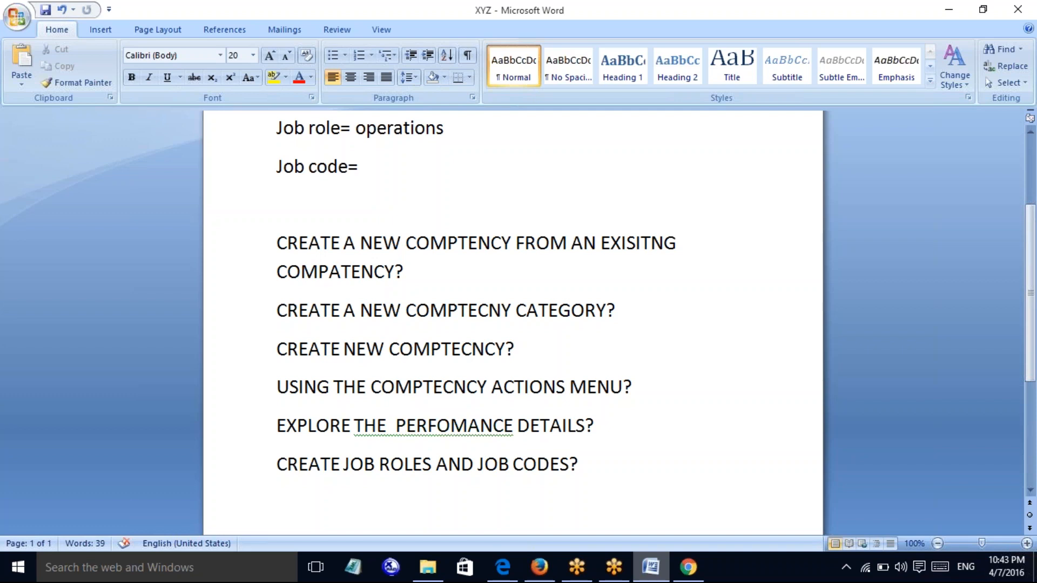
pyautogui.write('MAP THE ')
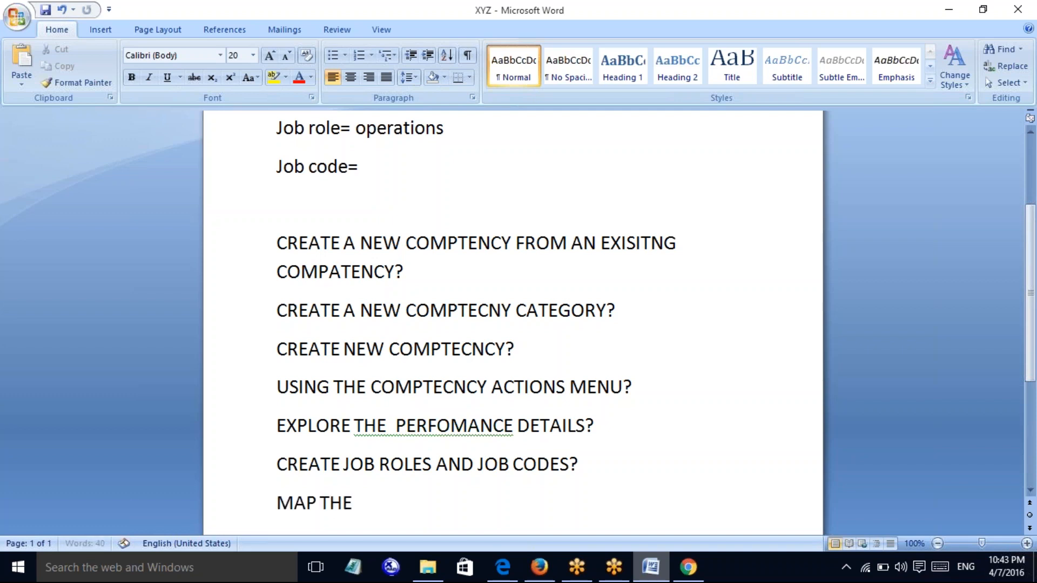
pyautogui.write('COMPTENCY TI H')
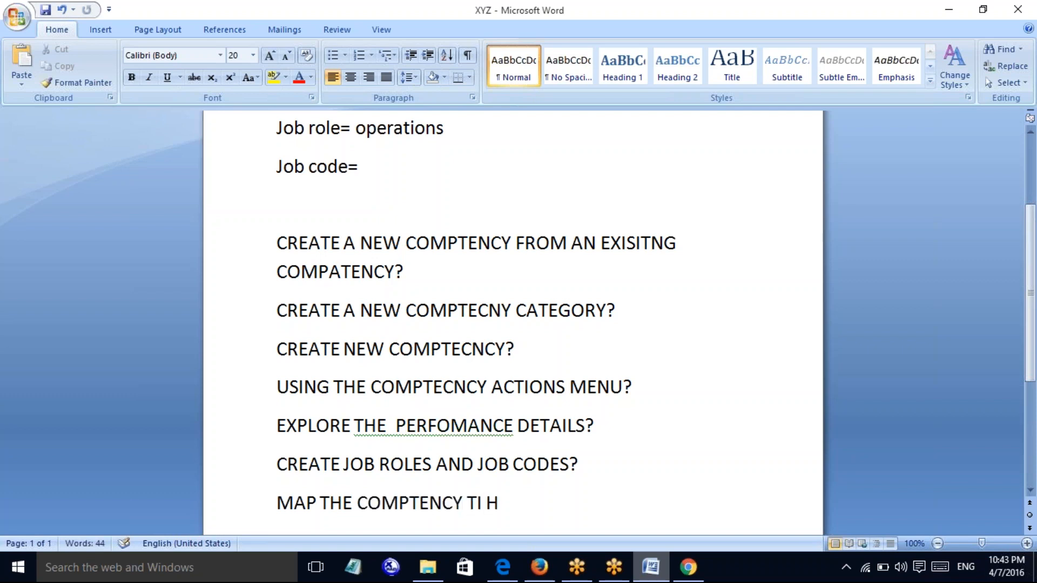
pyautogui.press('BackSpace')
pyautogui.write('JON ROLES?>')
pyautogui.press('BackSpace')
pyautogui.press('BackSpace')
pyautogui.write('?')
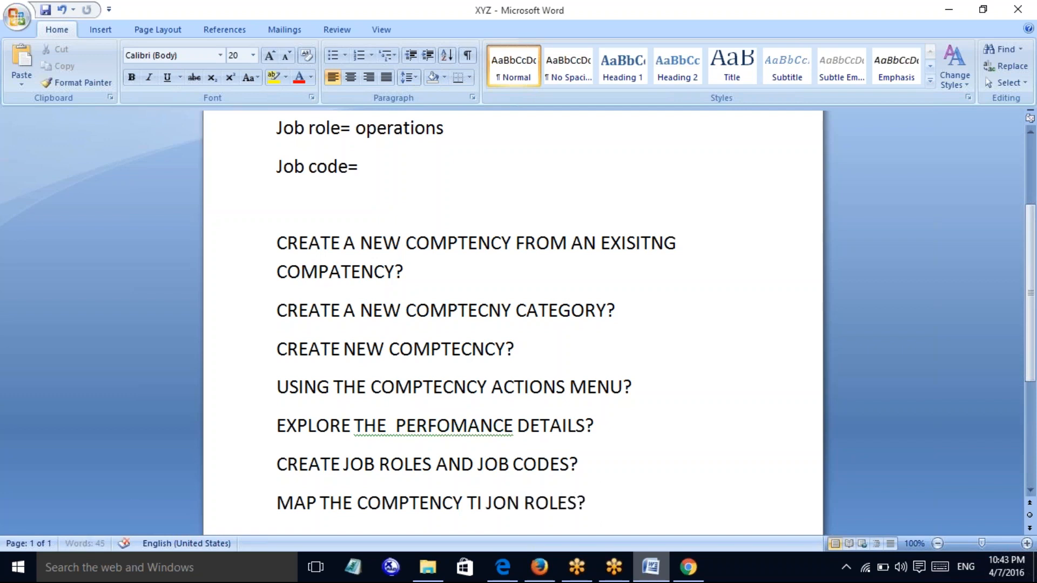
pyautogui.press('Return')
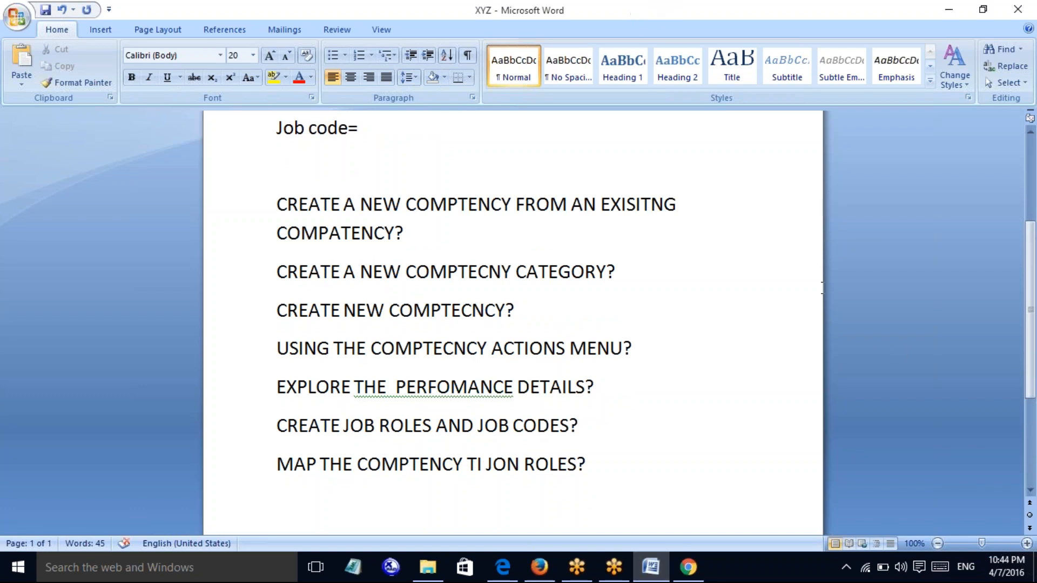
# Switch to Edge and scroll 1_SF_QA.pdf to the question on which Job Families can be established
pyautogui.hotkey('alt', 'Tab')
pyautogui.scroll(-15, 1033, 467)
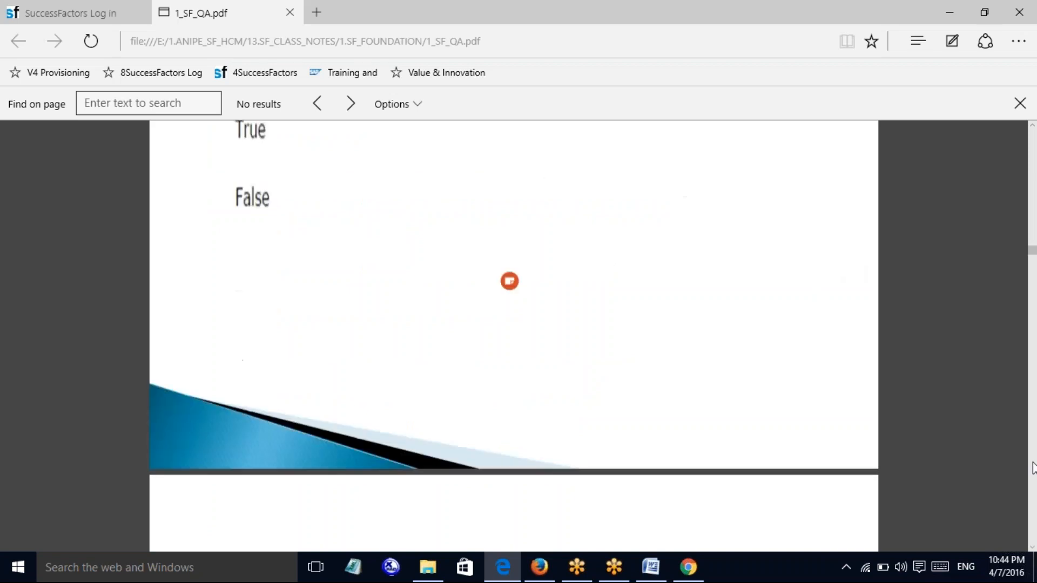
pyautogui.scroll(-1, 1033, 468)
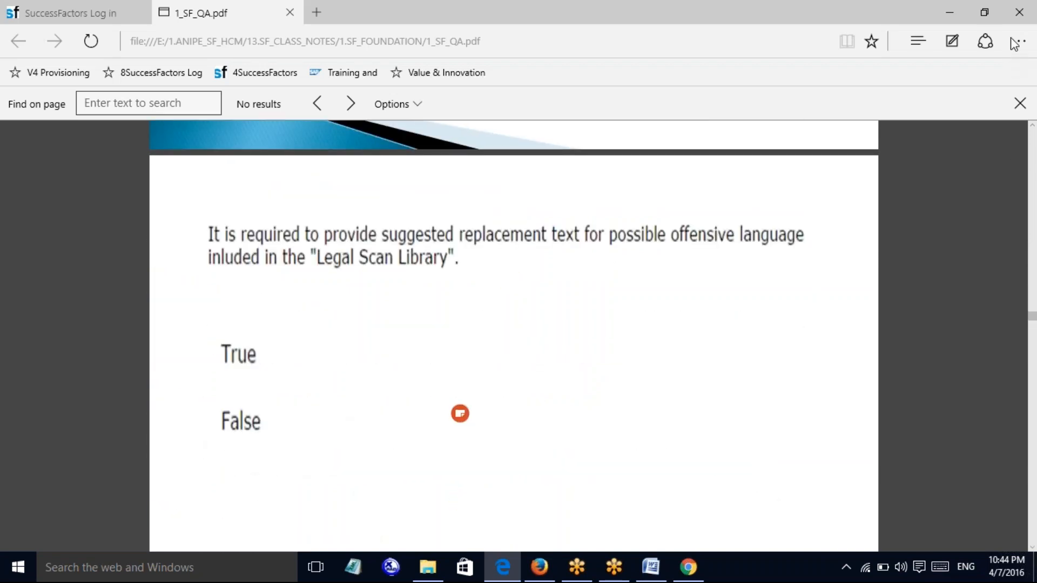
pyautogui.scroll(5, 1030, 161)
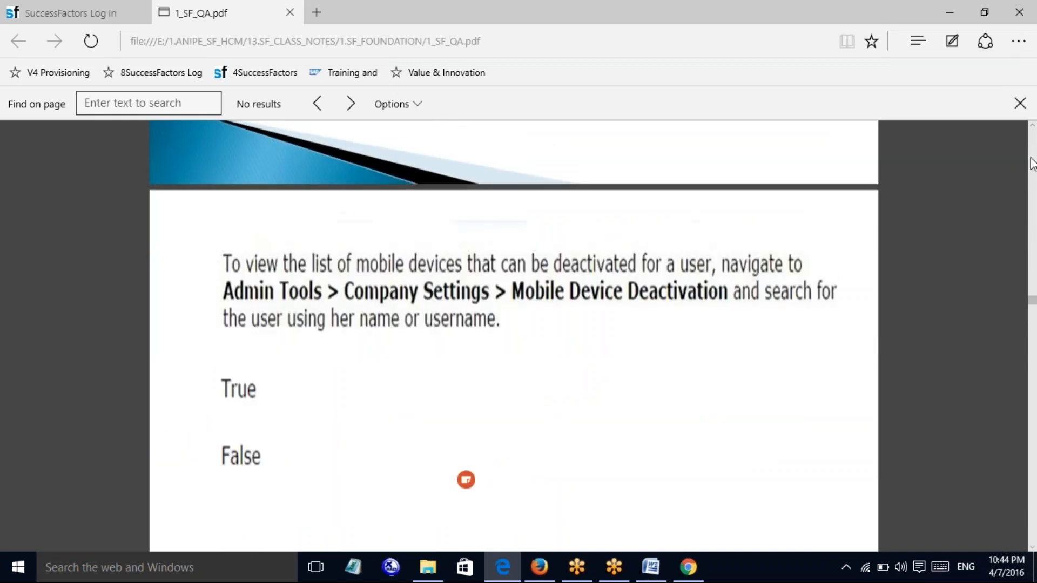
pyautogui.scroll(12, 1030, 162)
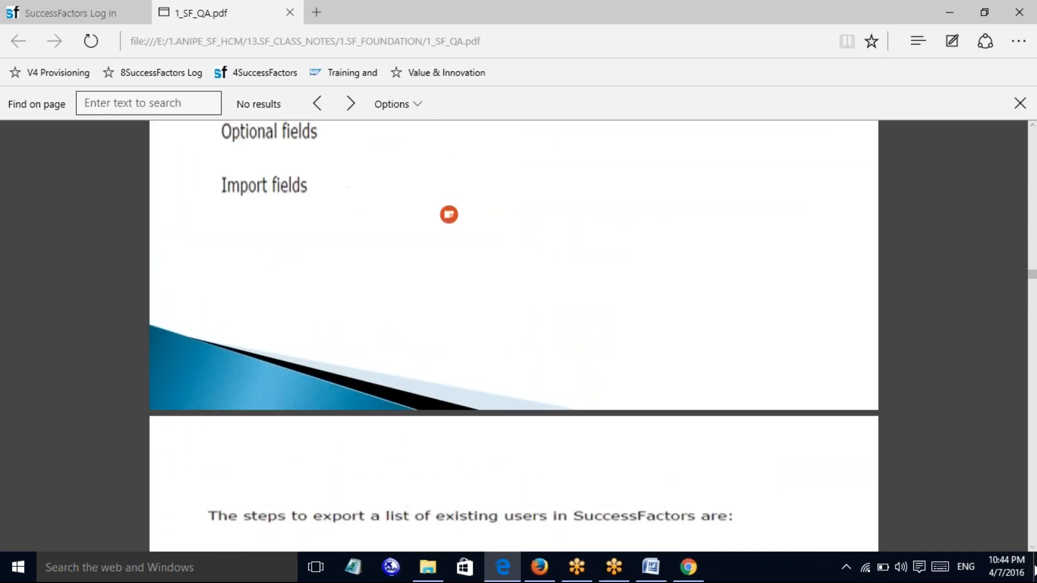
pyautogui.scroll(-12, 1031, 549)
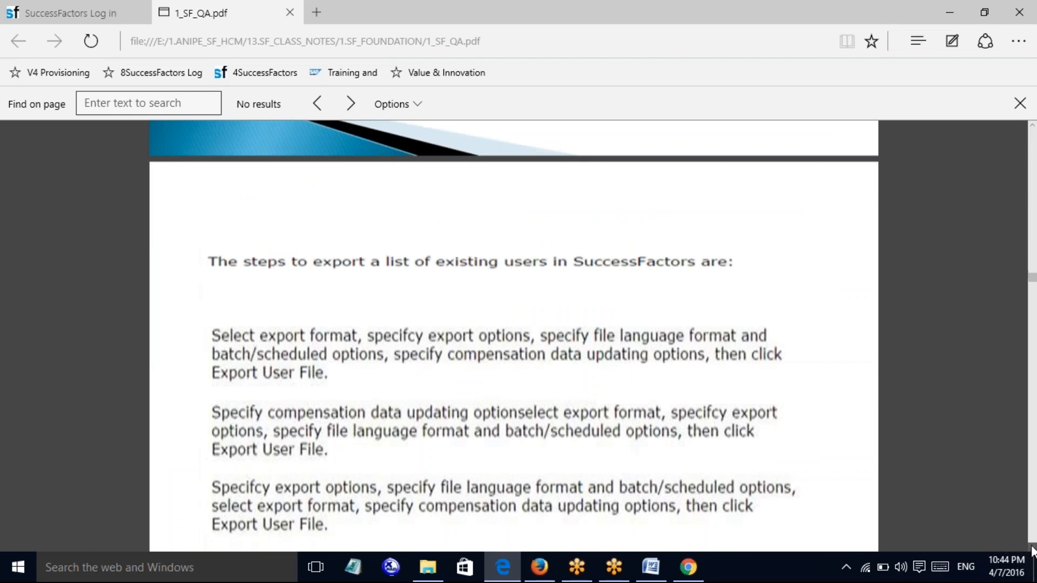
pyautogui.scroll(-15, 1032, 550)
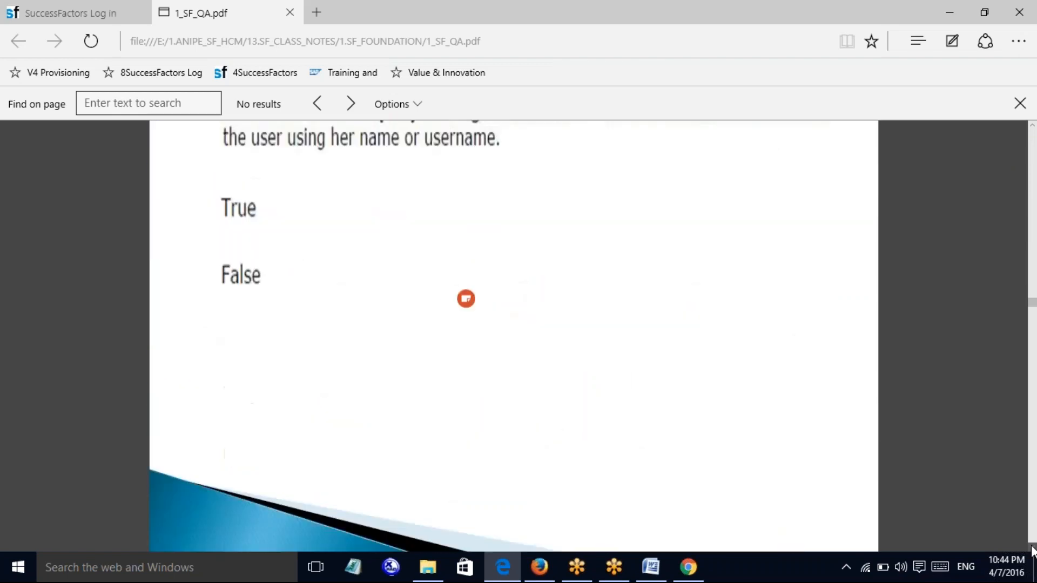
pyautogui.scroll(-15, 1033, 535)
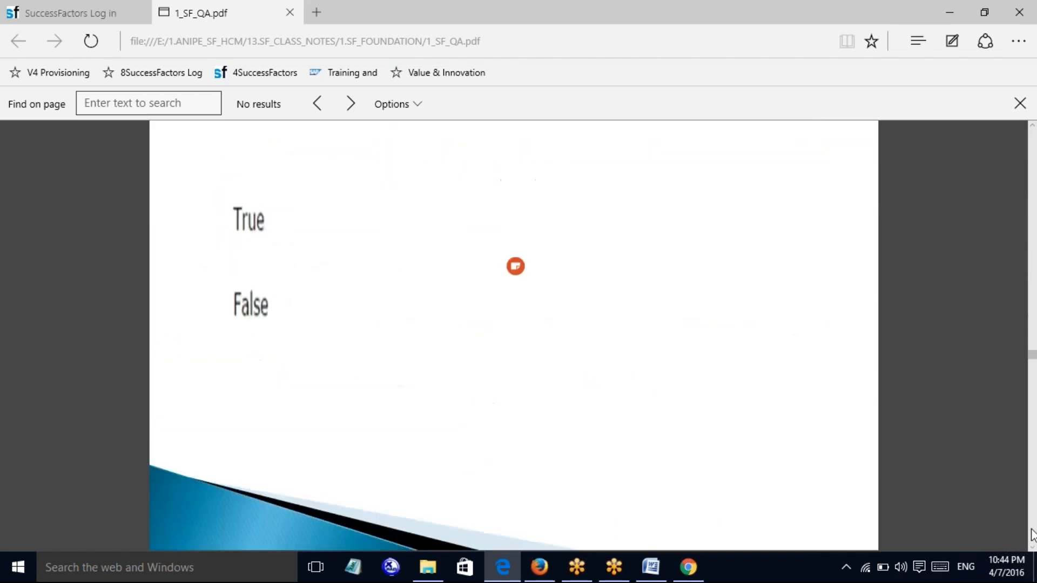
pyautogui.scroll(-15, 1032, 534)
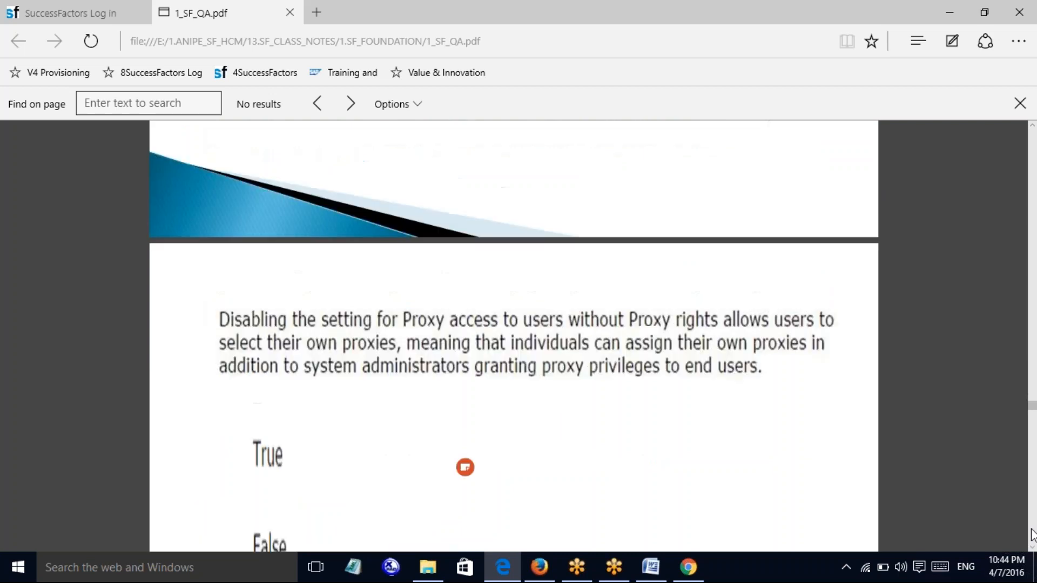
pyautogui.scroll(-15, 1033, 535)
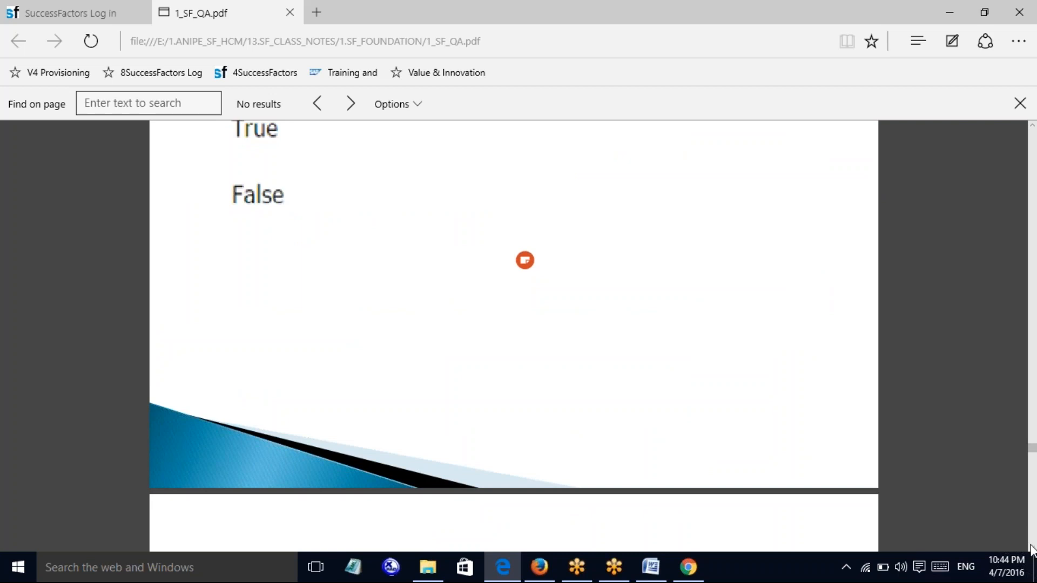
pyautogui.scroll(-5, 1032, 549)
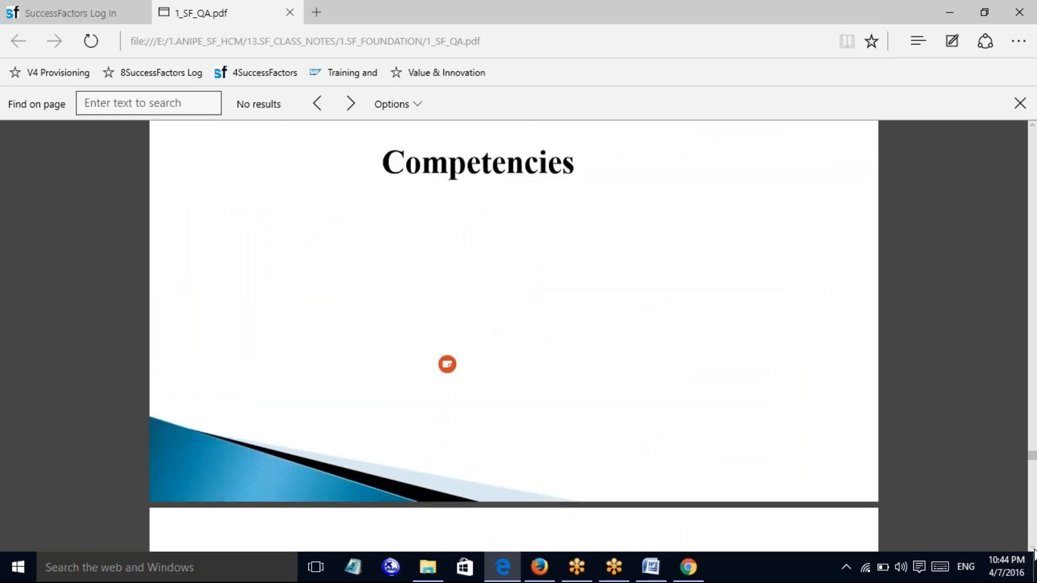
pyautogui.scroll(-6, 1032, 549)
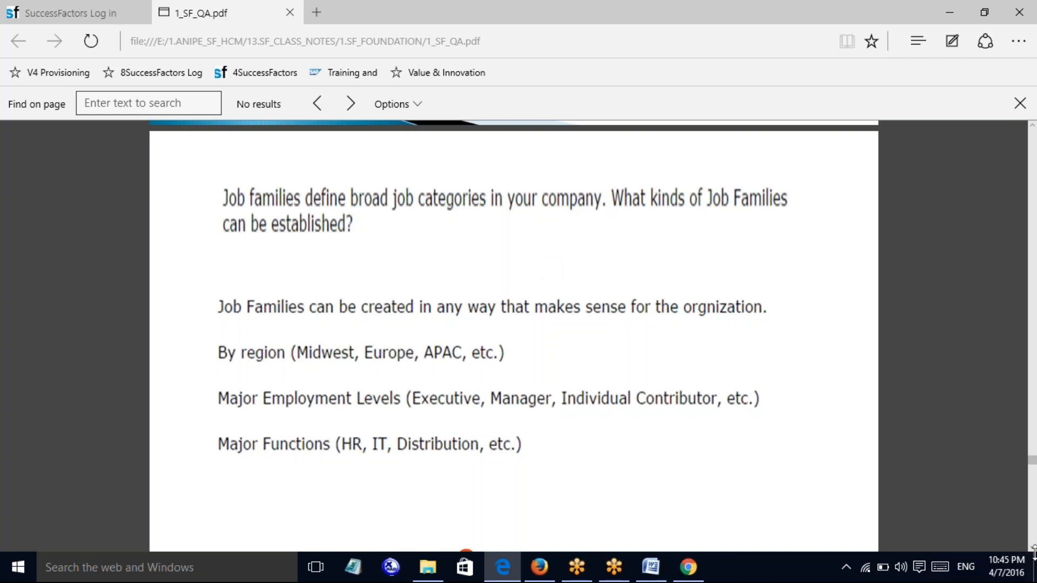
# Scroll past the competency library questions to the True/False question on editing competencies
pyautogui.scroll(-10, 1033, 550)
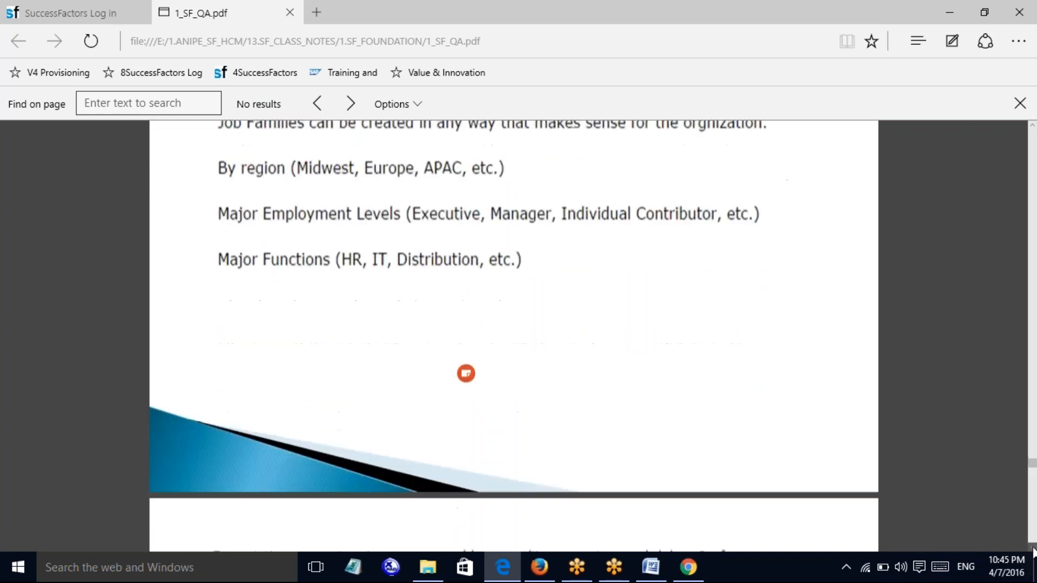
pyautogui.scroll(-2, 1032, 551)
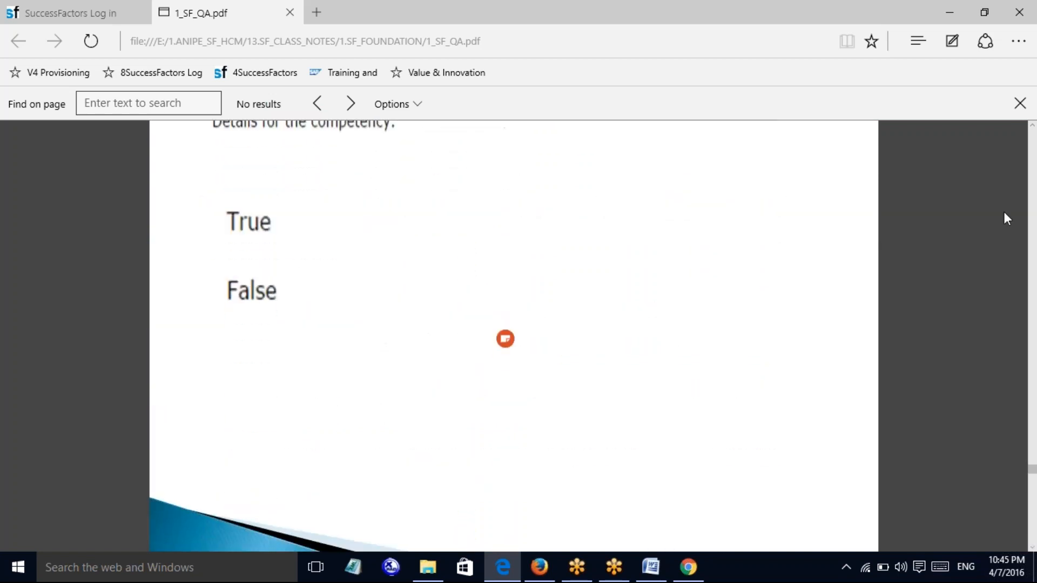
pyautogui.scroll(3, 1032, 129)
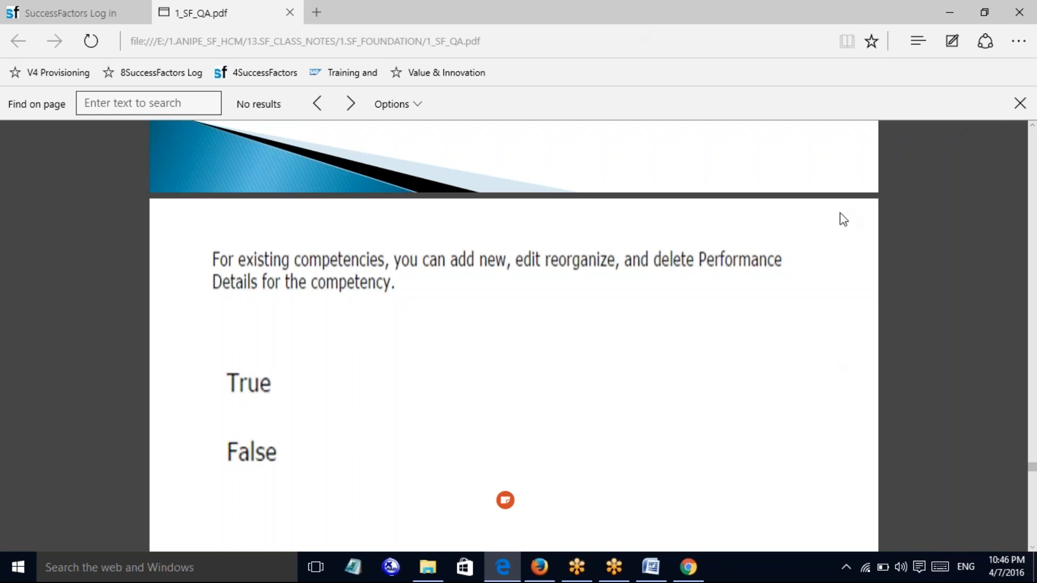
pyautogui.click(1032, 548)
pyautogui.scroll(-10, 1032, 547)
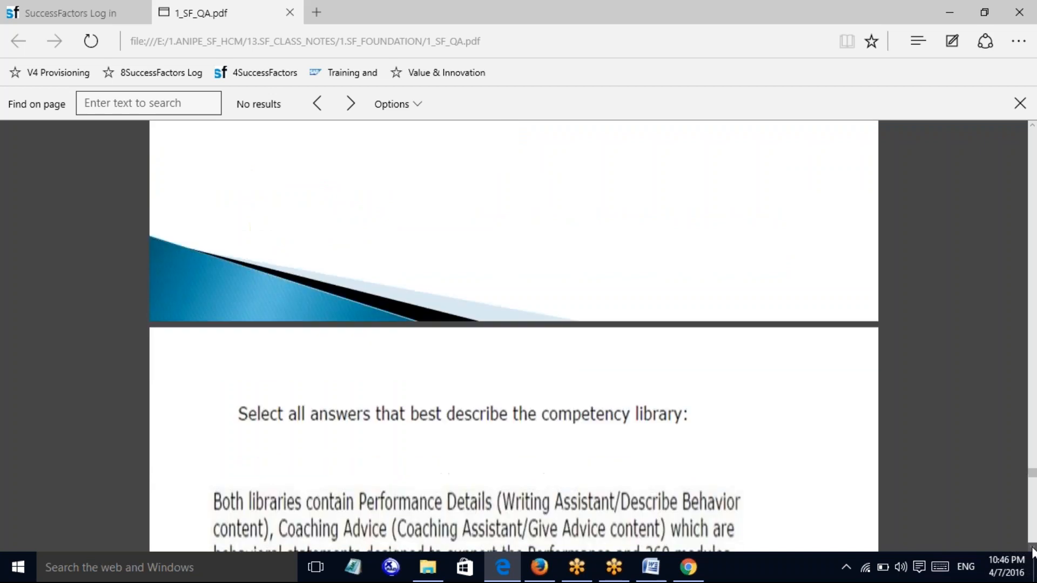
pyautogui.scroll(-4, 1032, 548)
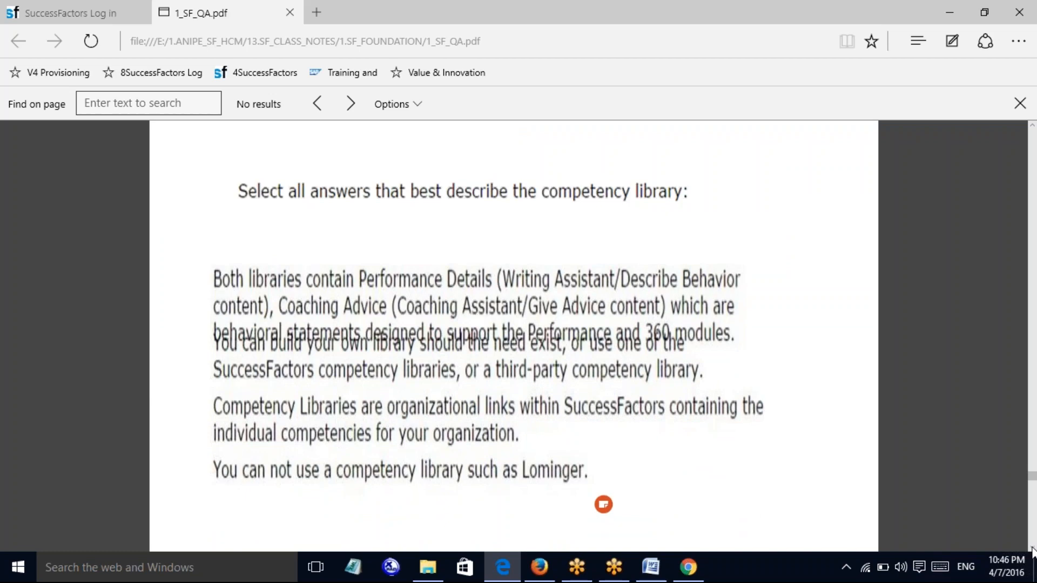
pyautogui.scroll(-1, 1031, 551)
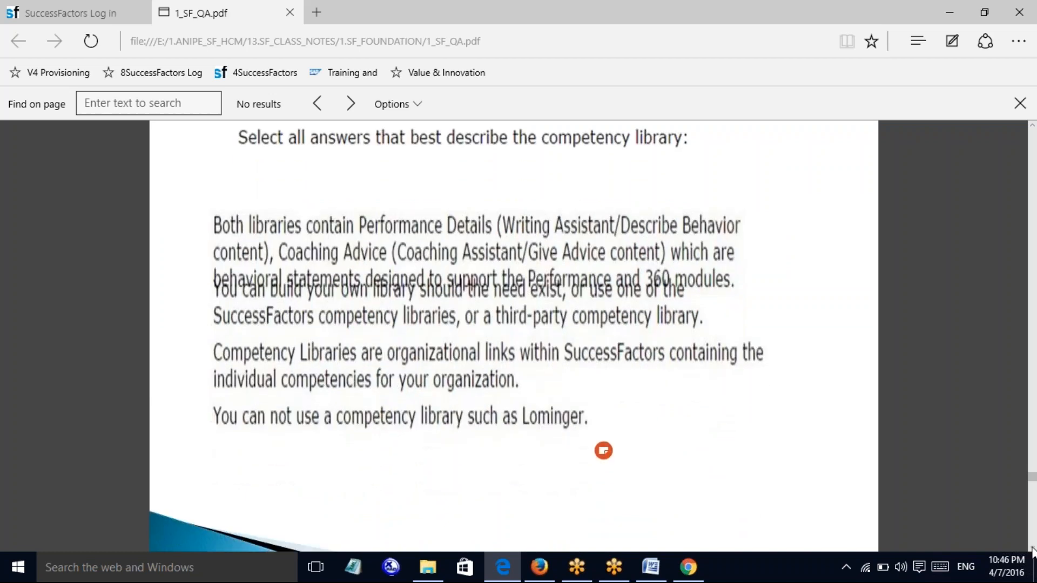
pyautogui.scroll(-7, 1031, 551)
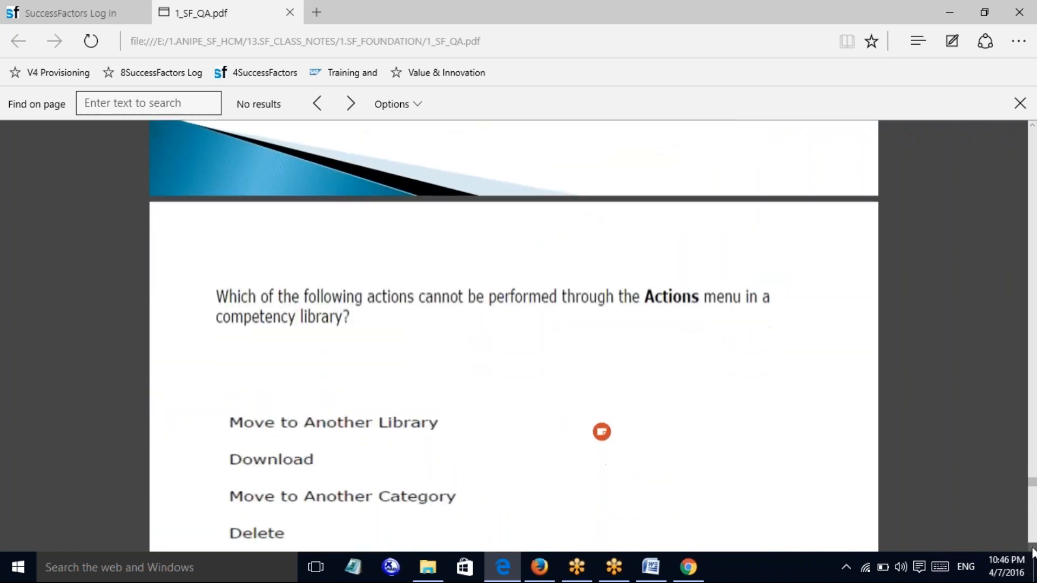
pyautogui.scroll(-3, 1032, 550)
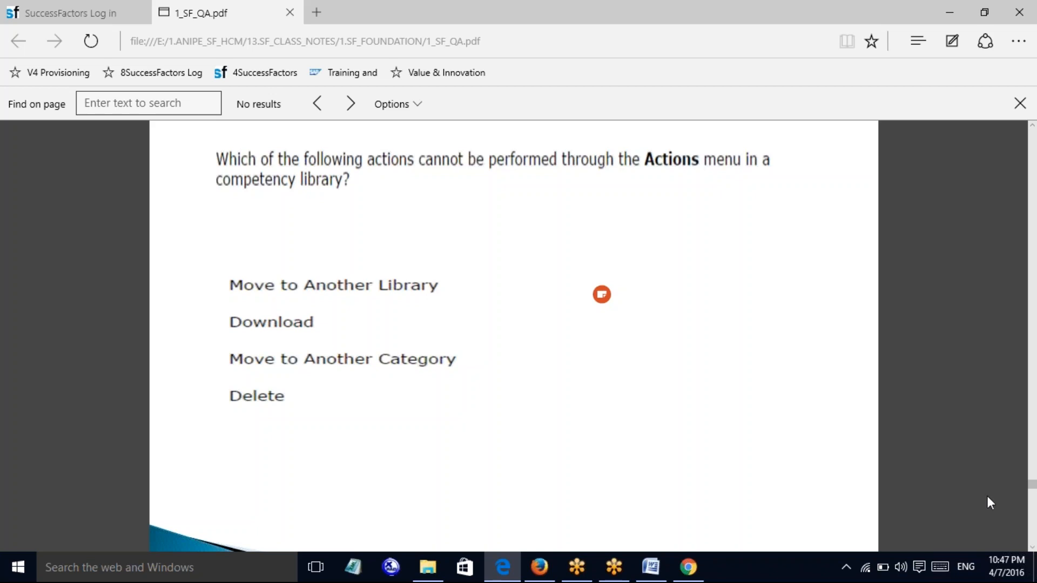
pyautogui.scroll(-9, 1031, 551)
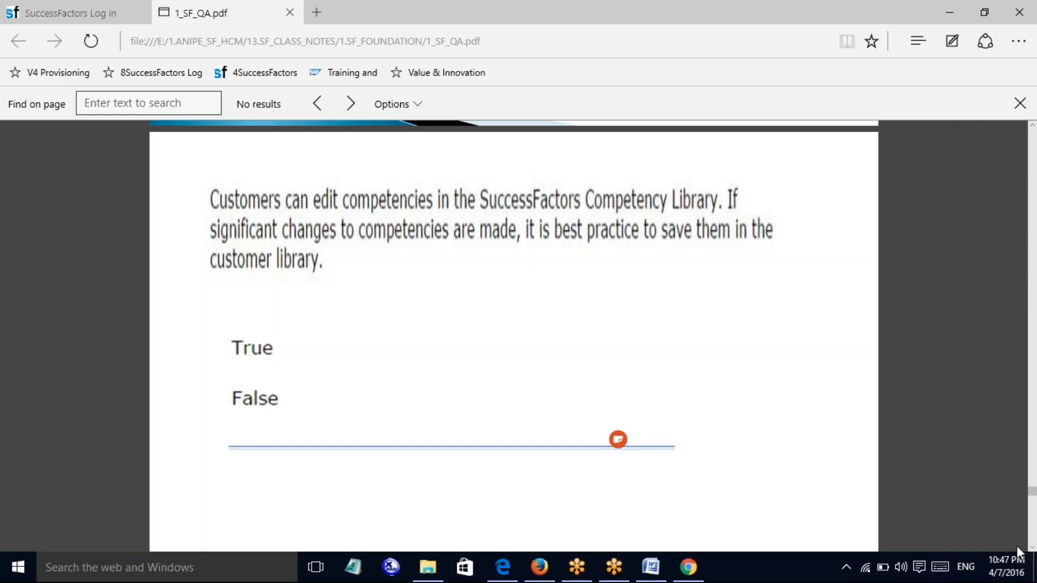
# Scroll down to the 'To create a new competency from an existing one' question
pyautogui.scroll(-5, 1033, 551)
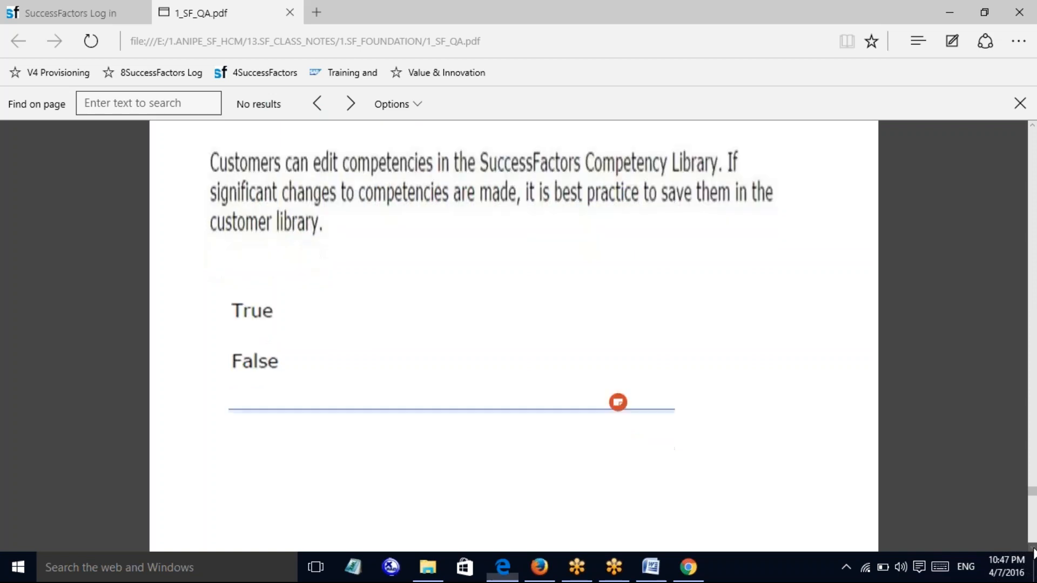
pyautogui.scroll(-6, 1033, 550)
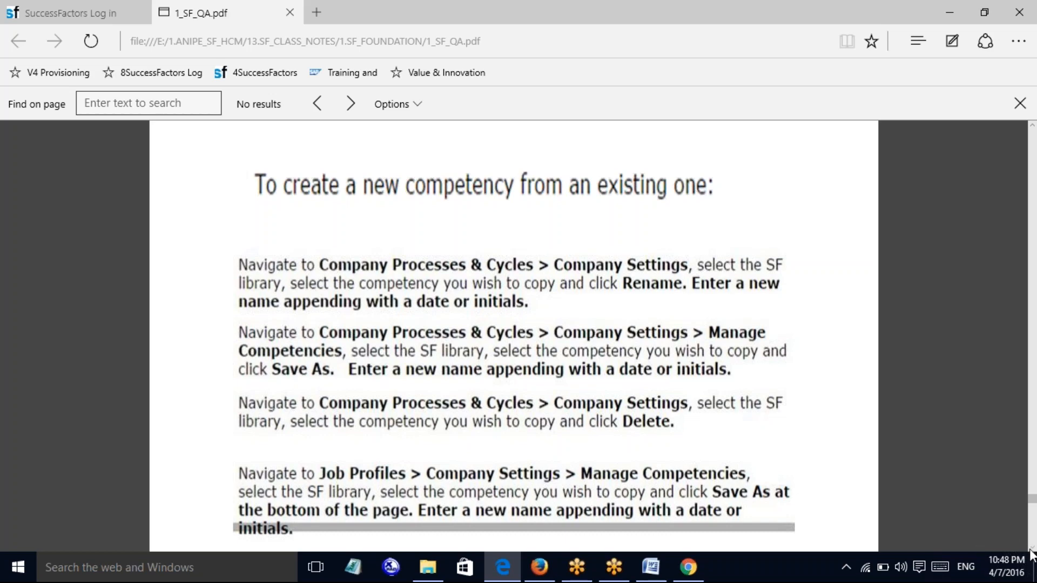
# Scroll down to the select-all question describing the competency library
pyautogui.scroll(-9, 1031, 554)
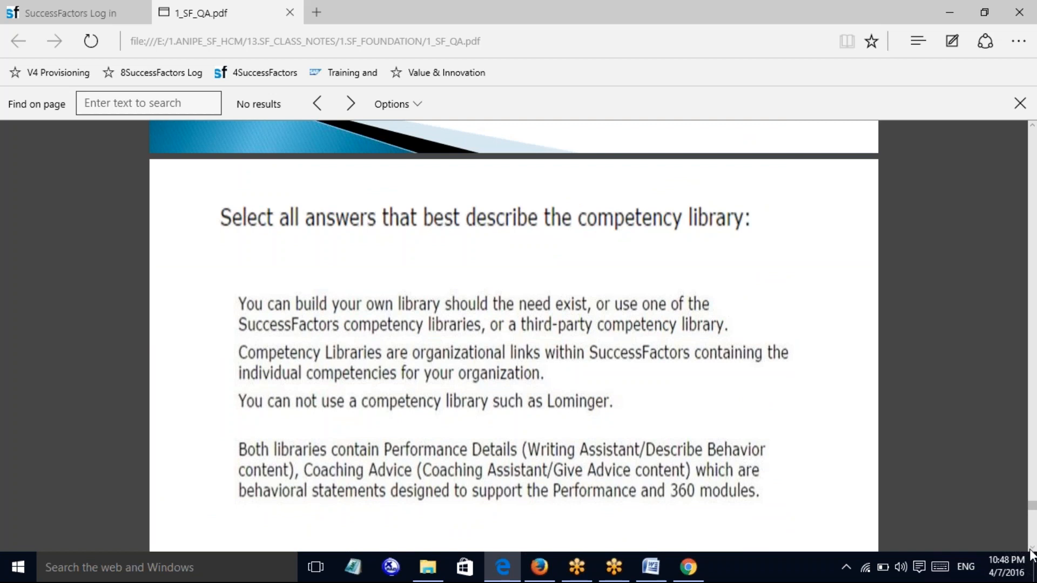
pyautogui.scroll(-1, 1031, 553)
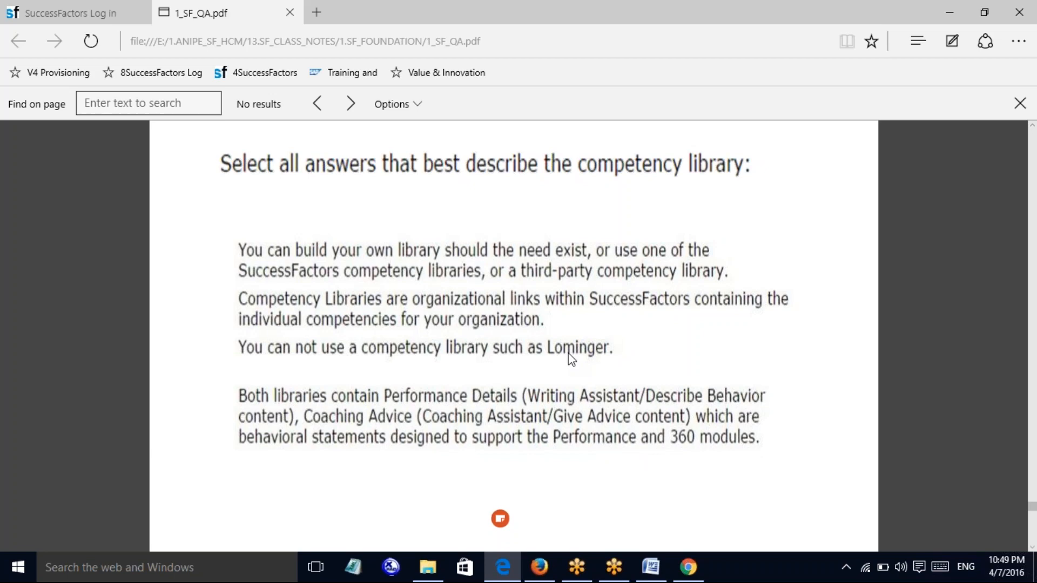
# Advance past the Job Role question to the one on flagging competencies as core
pyautogui.click(1032, 547)
pyautogui.click(1031, 547)
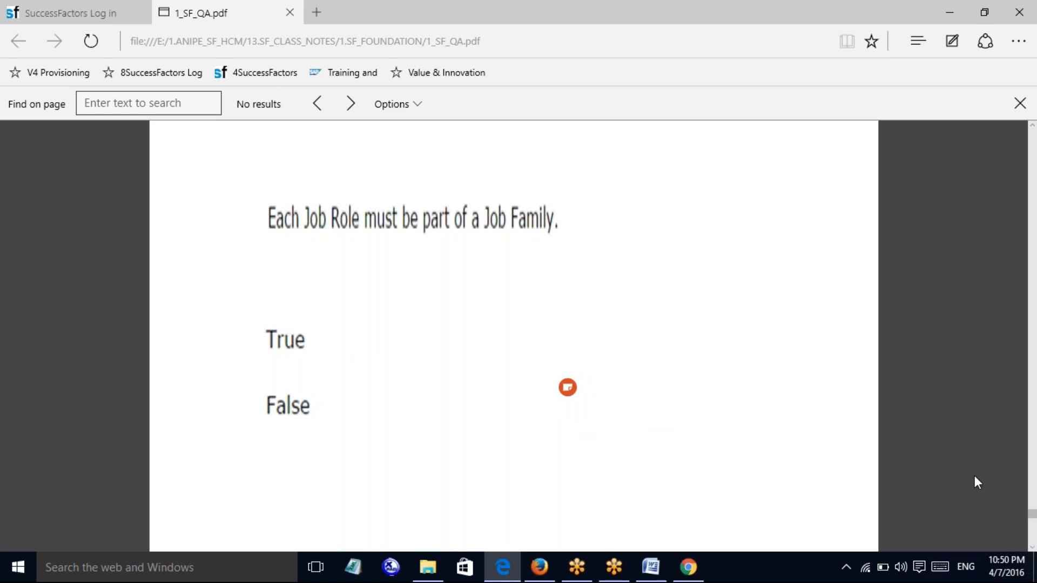
pyautogui.click(1031, 547)
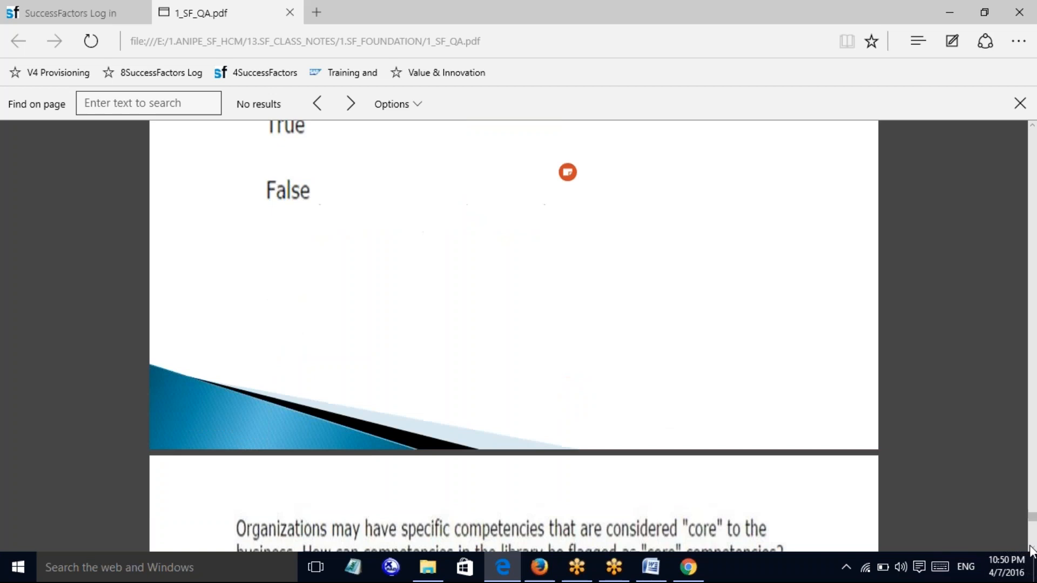
pyautogui.click(1031, 550)
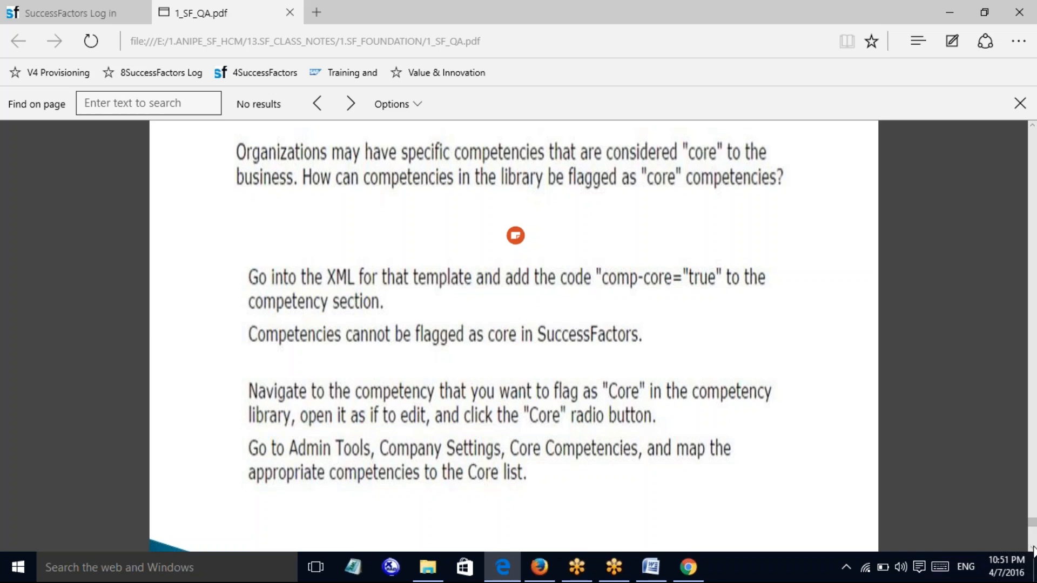
# Scroll to the end of 1_SF_QA.pdf, reaching the closing 'THANK YOU' contact page
pyautogui.scroll(-5, 1032, 553)
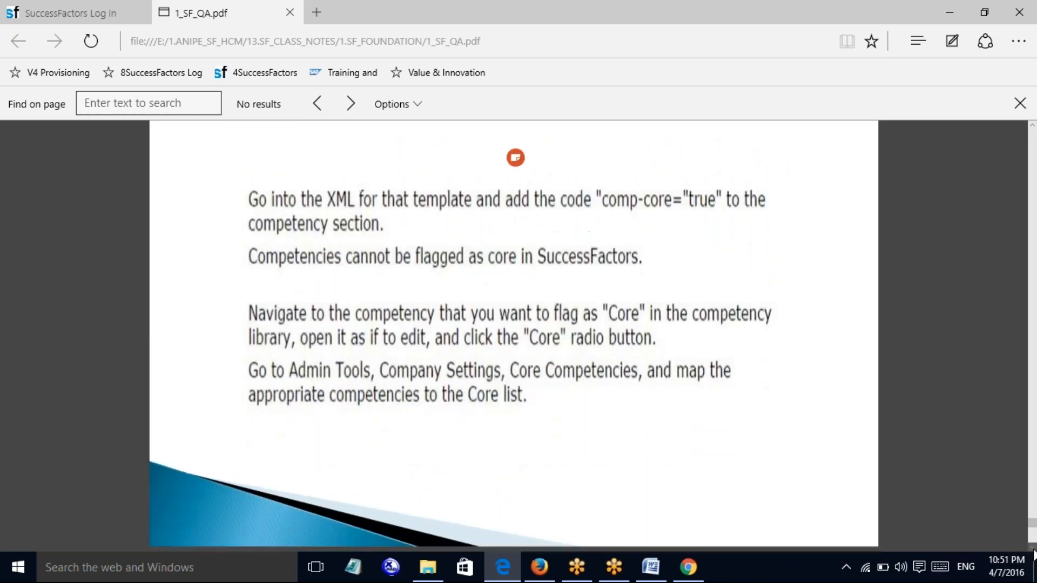
pyautogui.scroll(-5, 1032, 553)
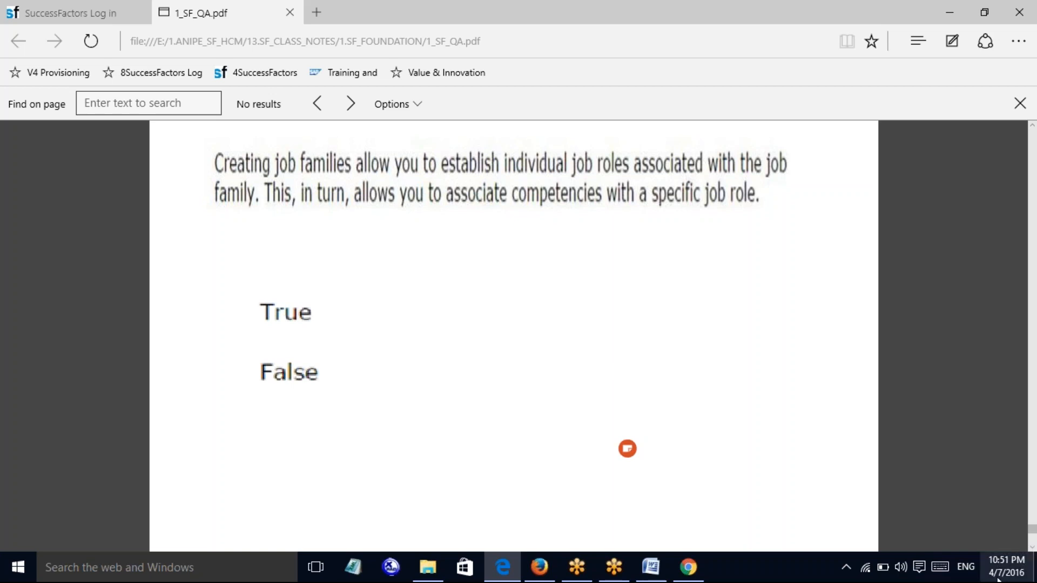
pyautogui.scroll(-6, 1032, 551)
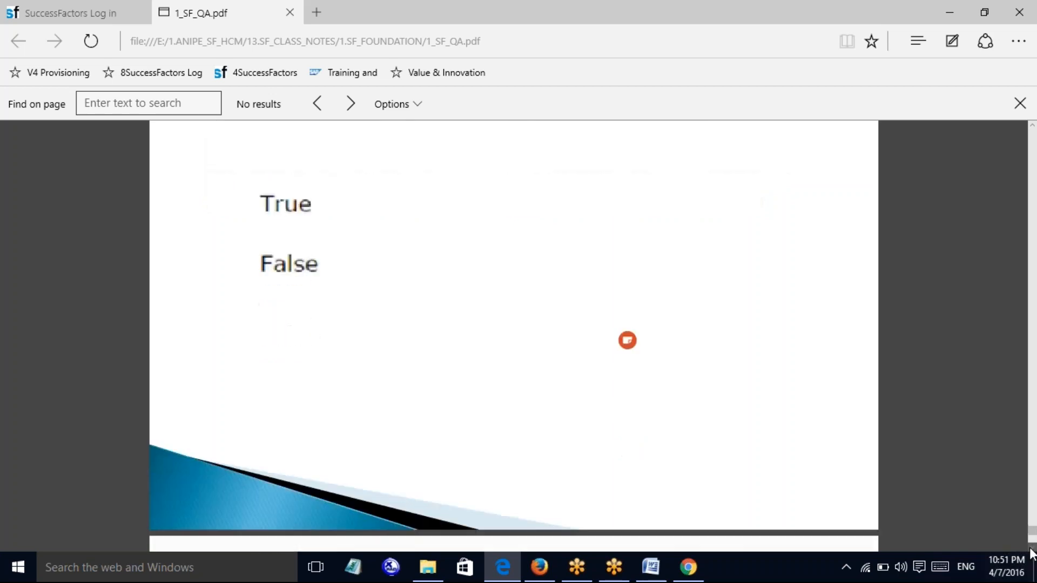
pyautogui.scroll(-5, 1031, 550)
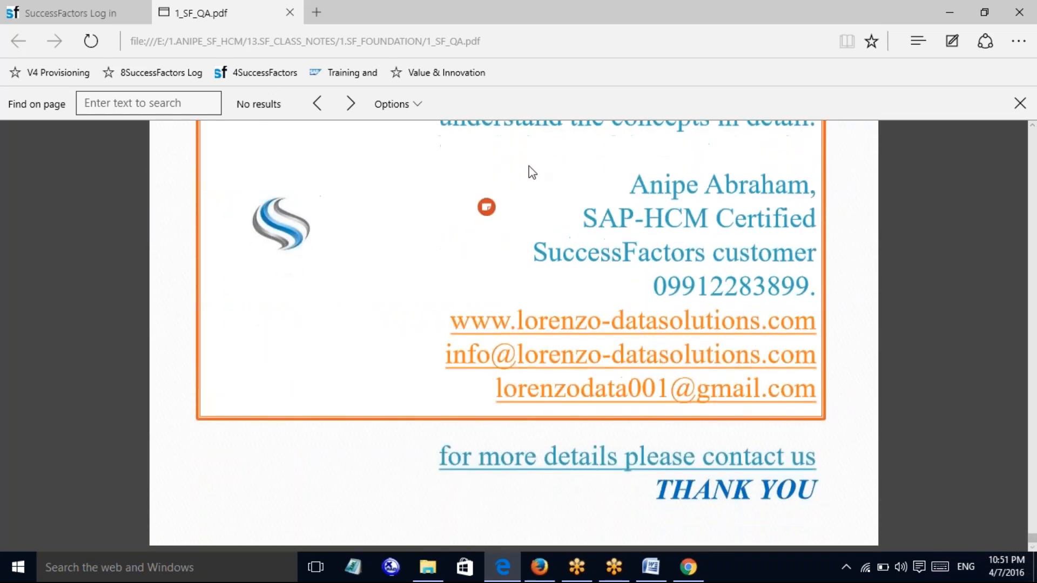
# Close 1_SF_QA.pdf and open E..competencies.pdf from 1.SF_FOUNDATION in Adobe Reader
pyautogui.click(290, 12)
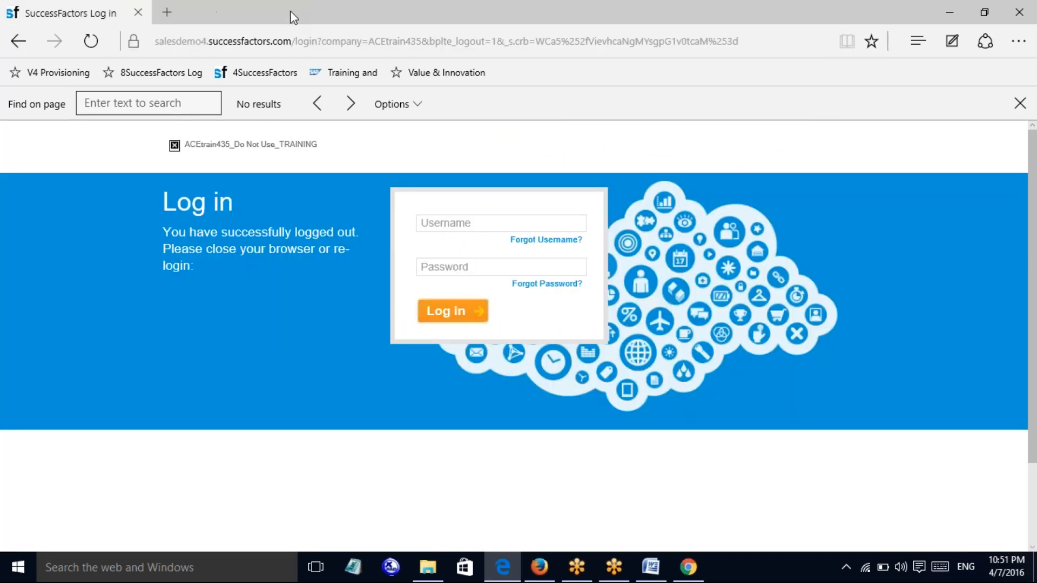
pyautogui.click(948, 9)
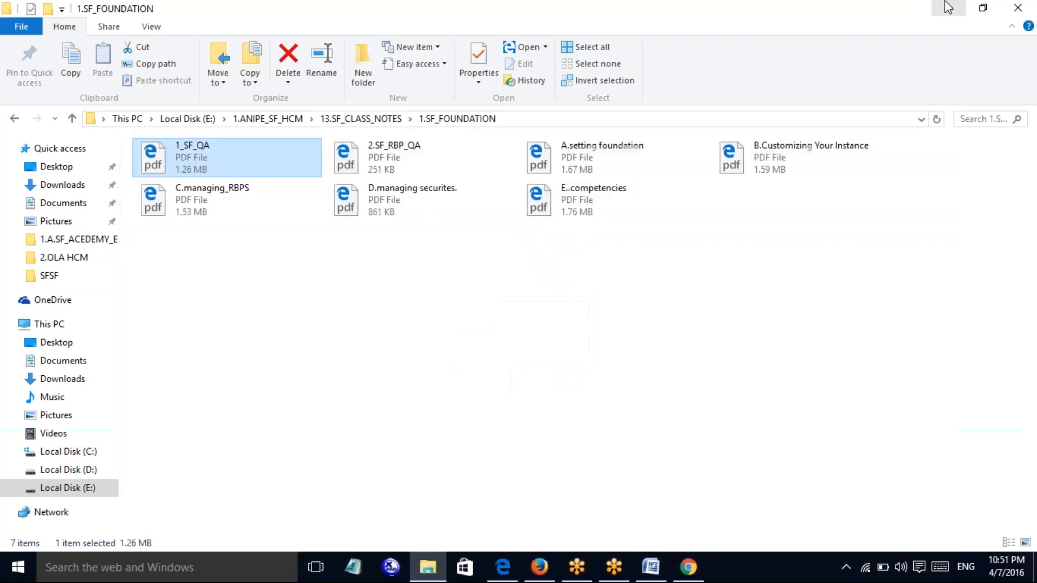
pyautogui.rightClick(580, 217)
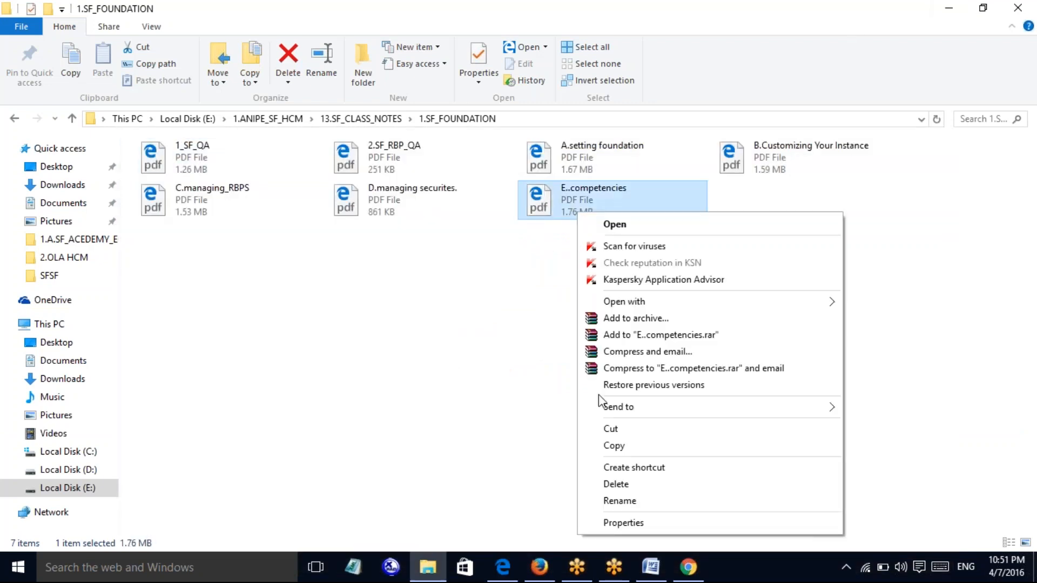
pyautogui.moveTo(828, 301)
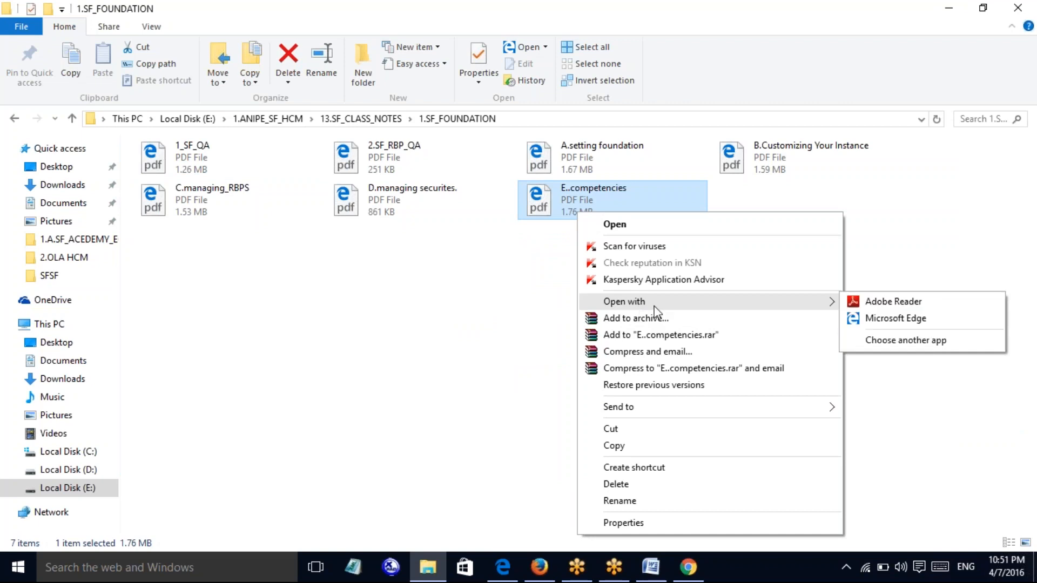
pyautogui.click(871, 301)
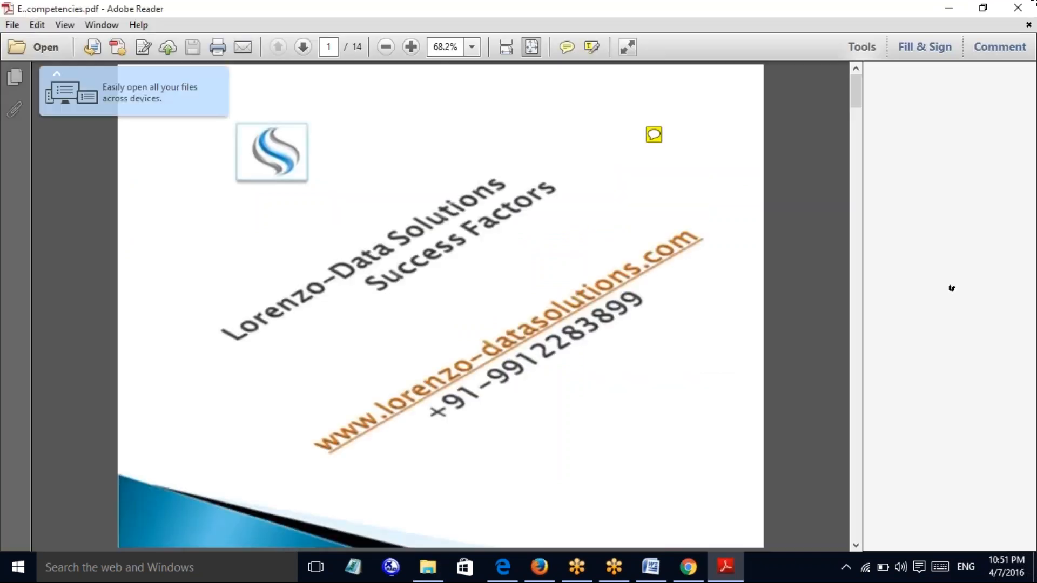
# Close Adobe Reader and Explorer, keep the XYZ note open, and add an 'MDF=' line below the list
pyautogui.click(1017, 7)
pyautogui.click(1020, 6)
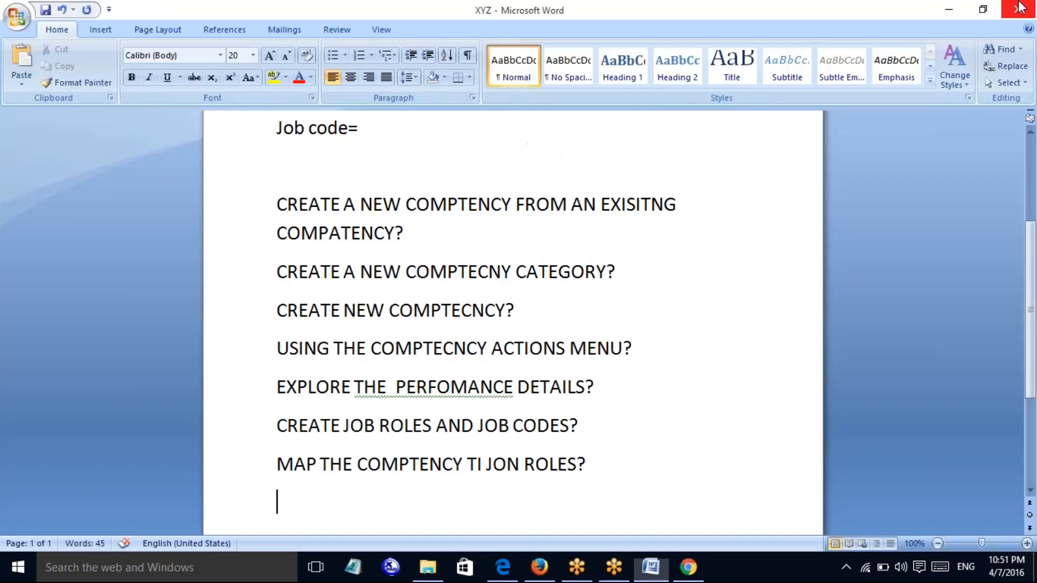
pyautogui.click(1020, 7)
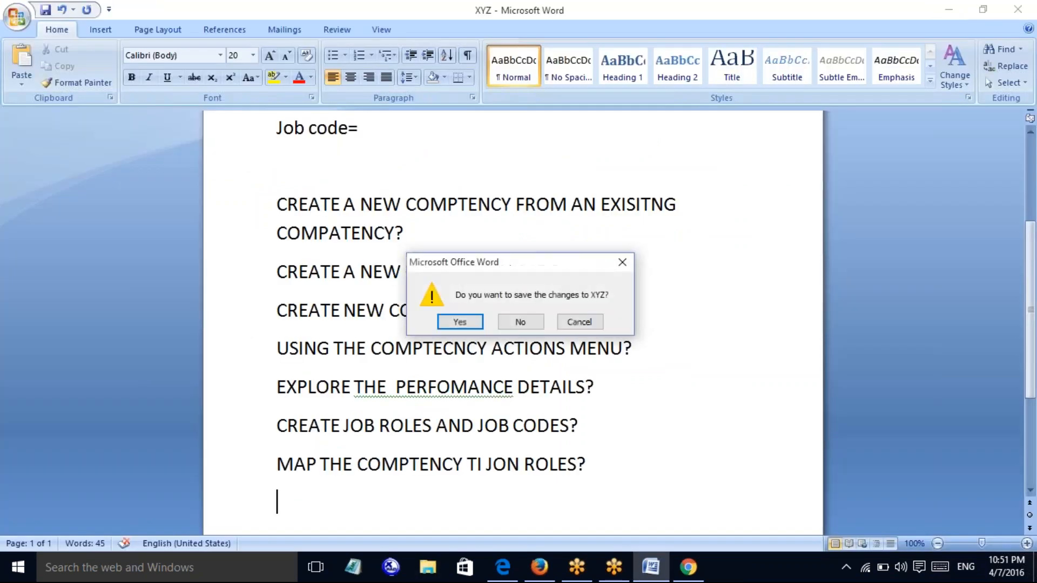
pyautogui.click(622, 262)
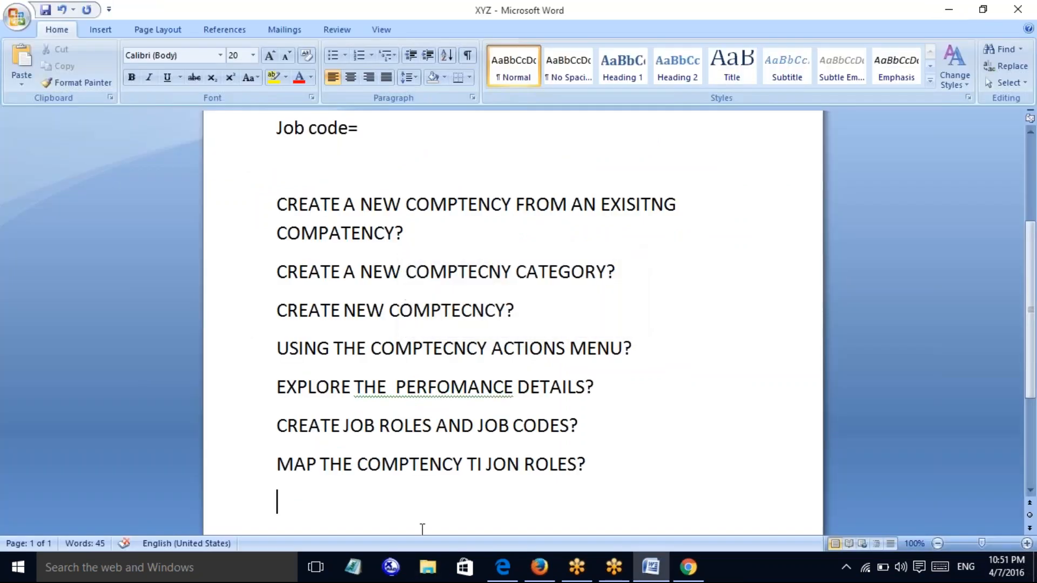
pyautogui.scroll(-2, 366, 497)
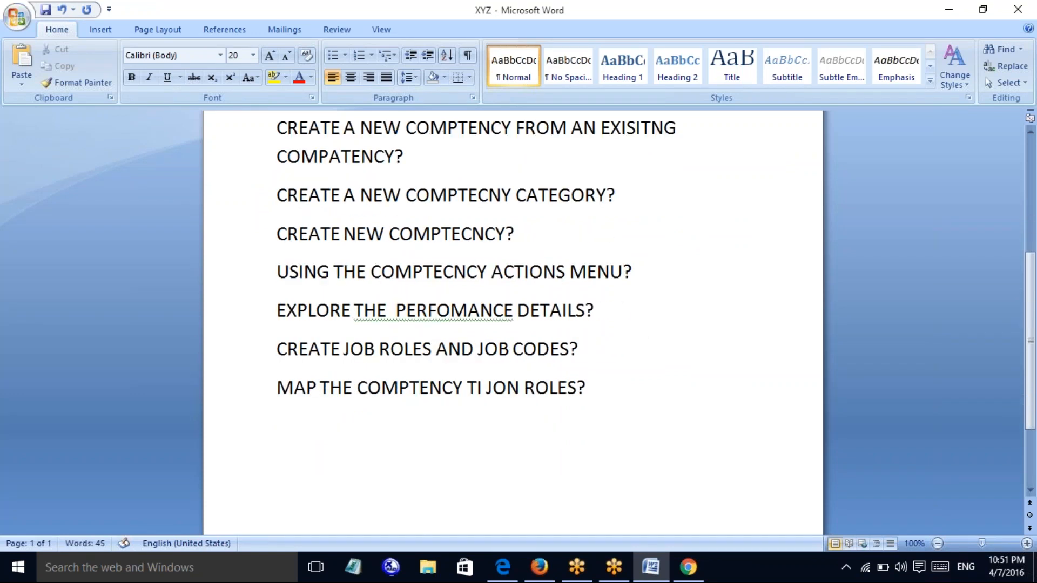
pyautogui.write('MDF=')
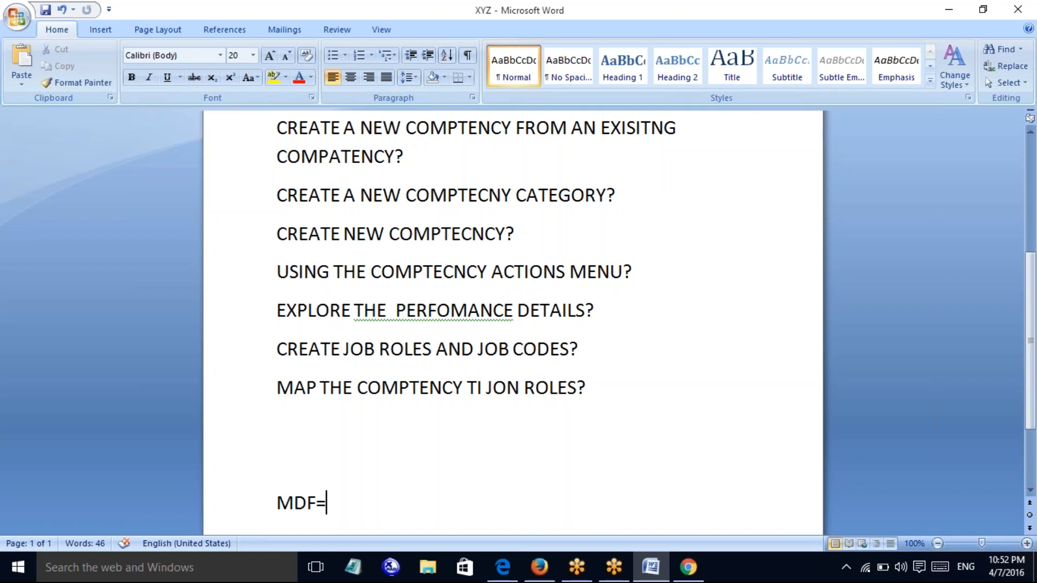
# Type 'INREGRATION OVERVIEW=' on a new line below 'MDF=' in the XYZ note
pyautogui.press('Return')
pyautogui.write('INREGR')
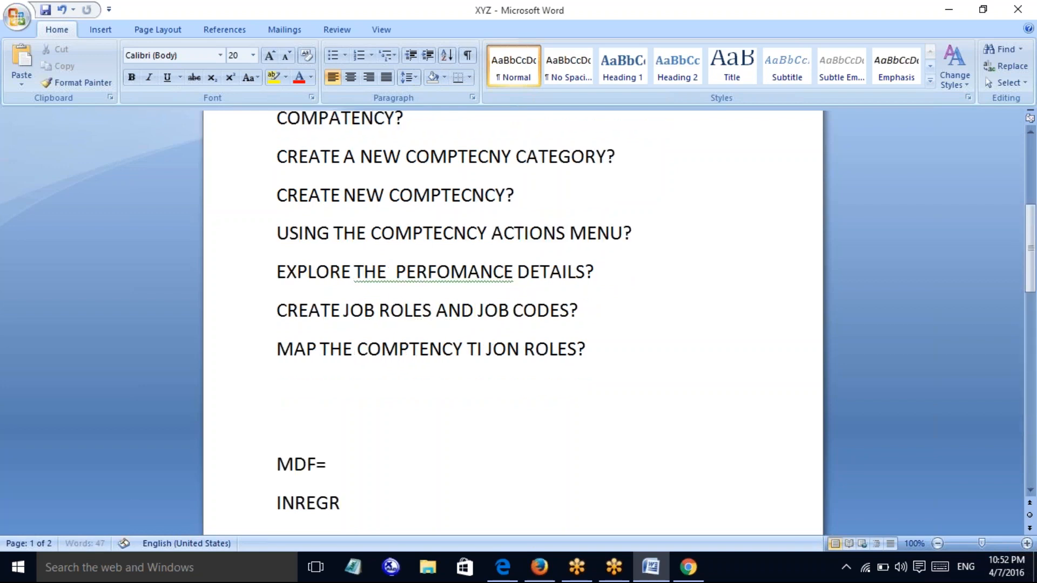
pyautogui.write('ATION OVERVIEW=')
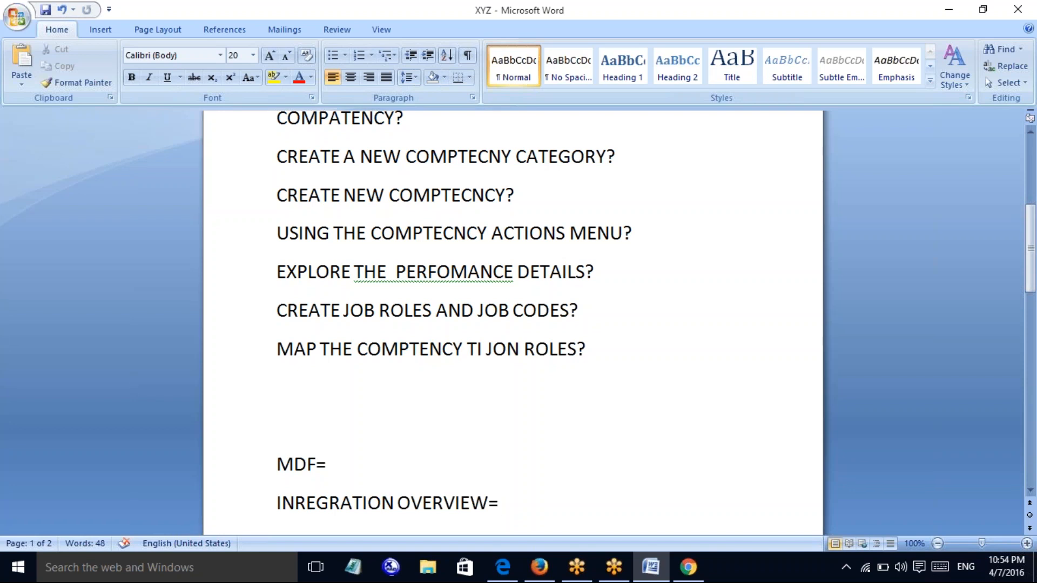
# Add the heading 'IMPLEMENTION METHDOLOGY' with 'MDF' listed beneath it in the XYZ note
pyautogui.scroll(-3, 513, 324)
pyautogui.write('IMPLEMENTION M')
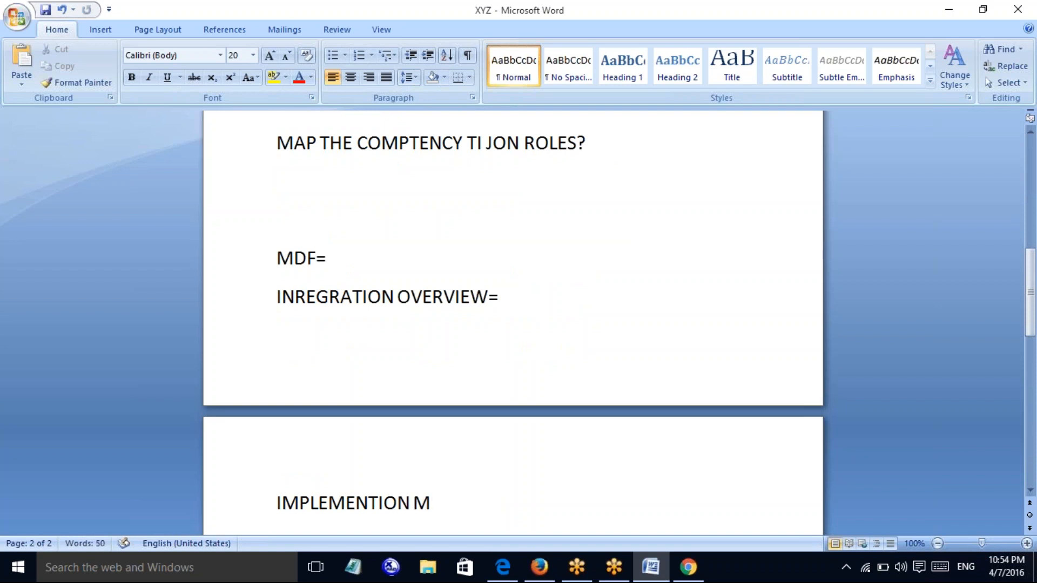
pyautogui.write('ETHDOLOGY')
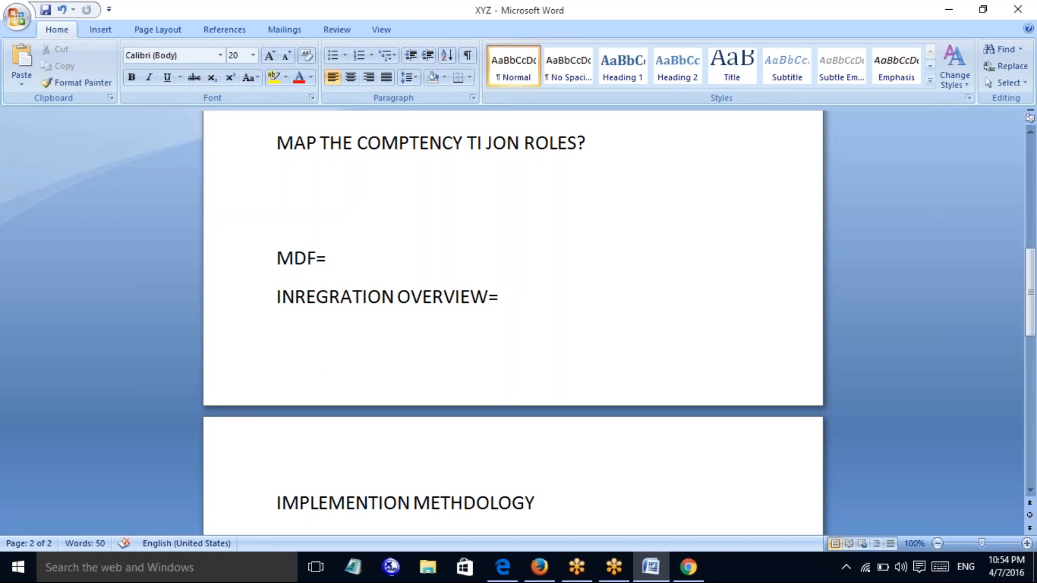
pyautogui.press('Return')
pyautogui.write('MDF')
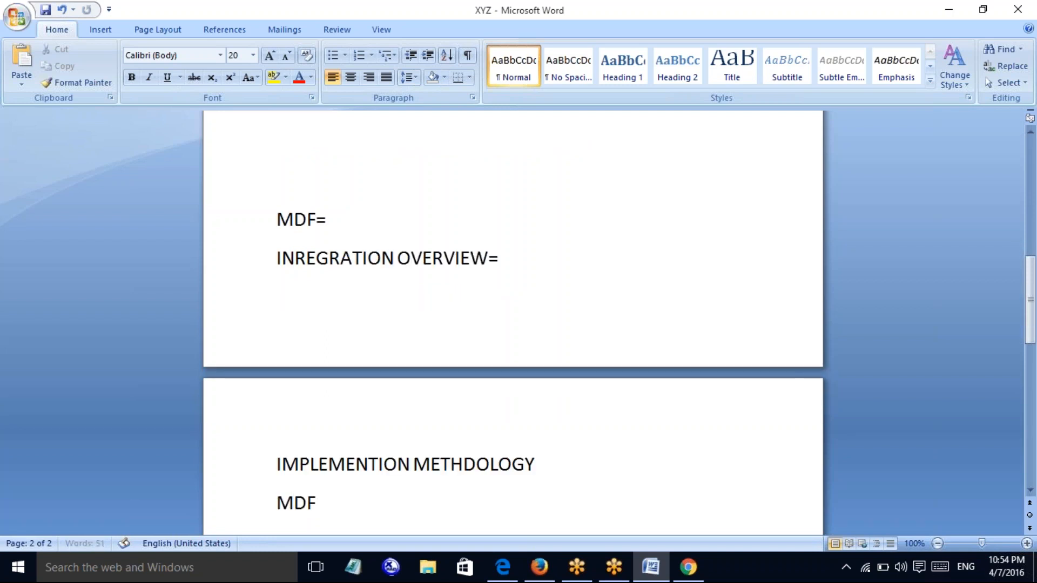
pyautogui.press('Return')
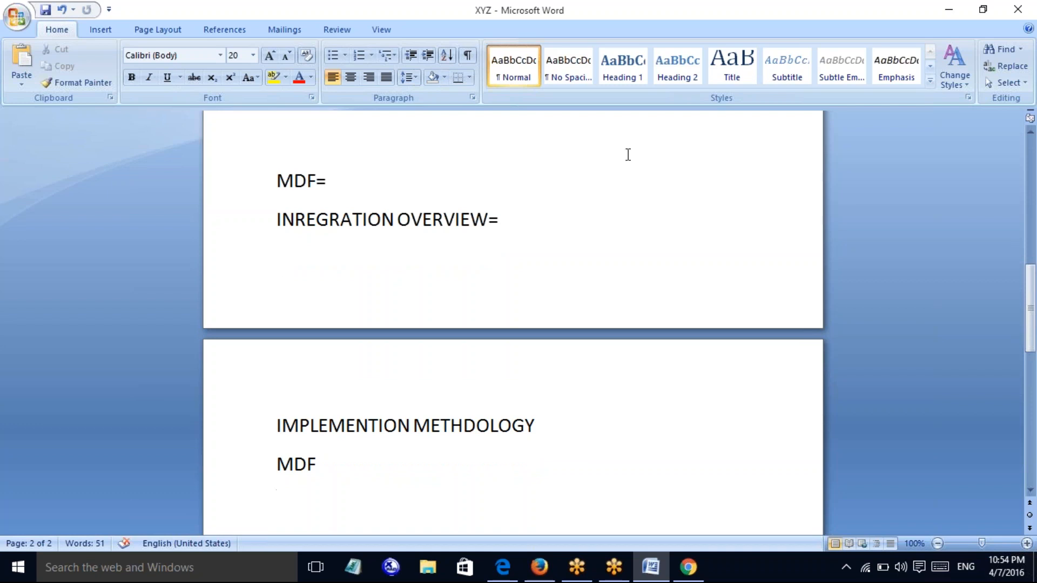
# Close XYZ without saving changes and bring up the GoToMeeting Recording Manager
pyautogui.click(1017, 9)
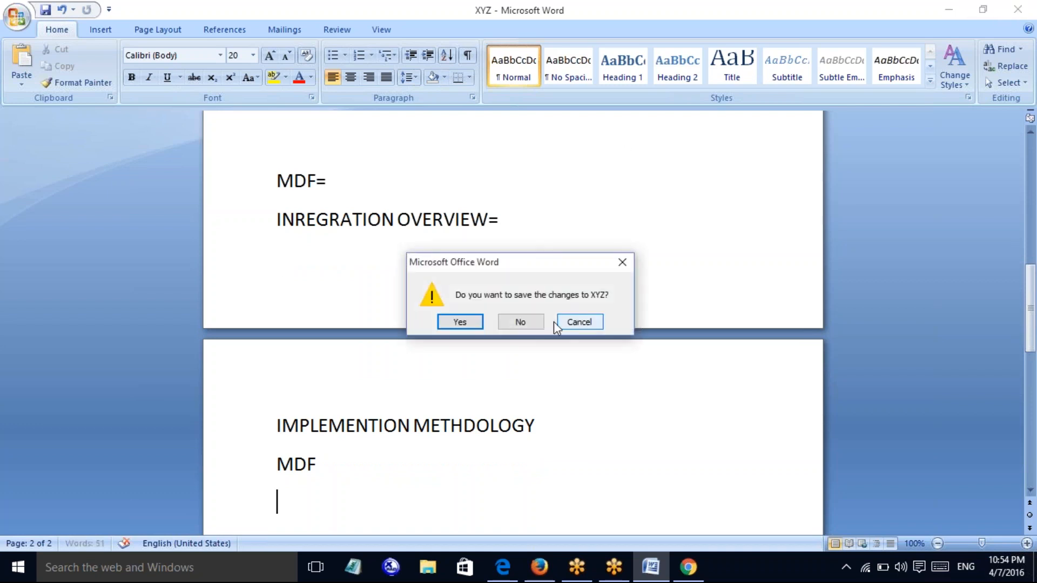
pyautogui.click(530, 322)
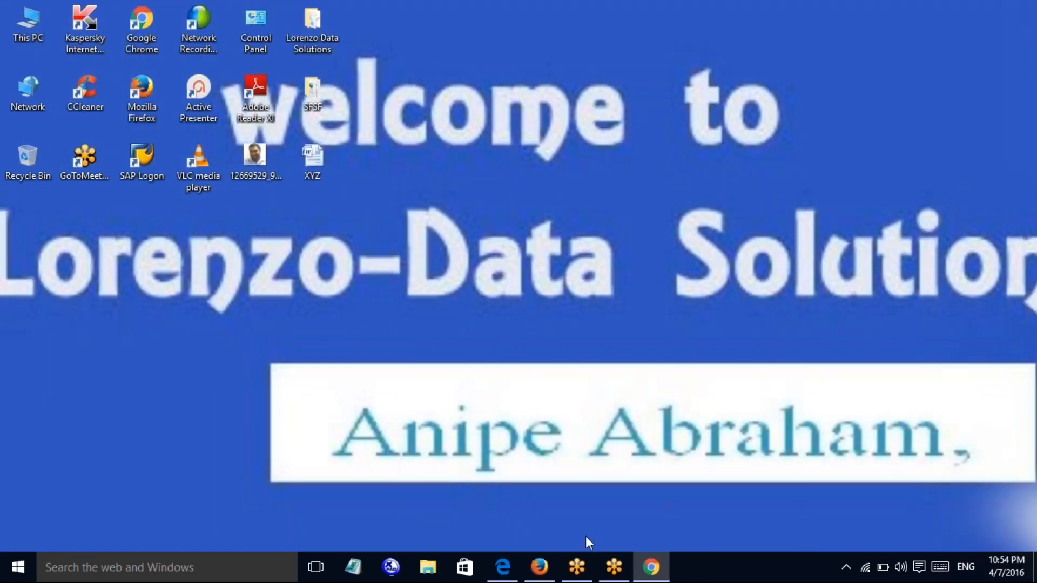
pyautogui.click(582, 565)
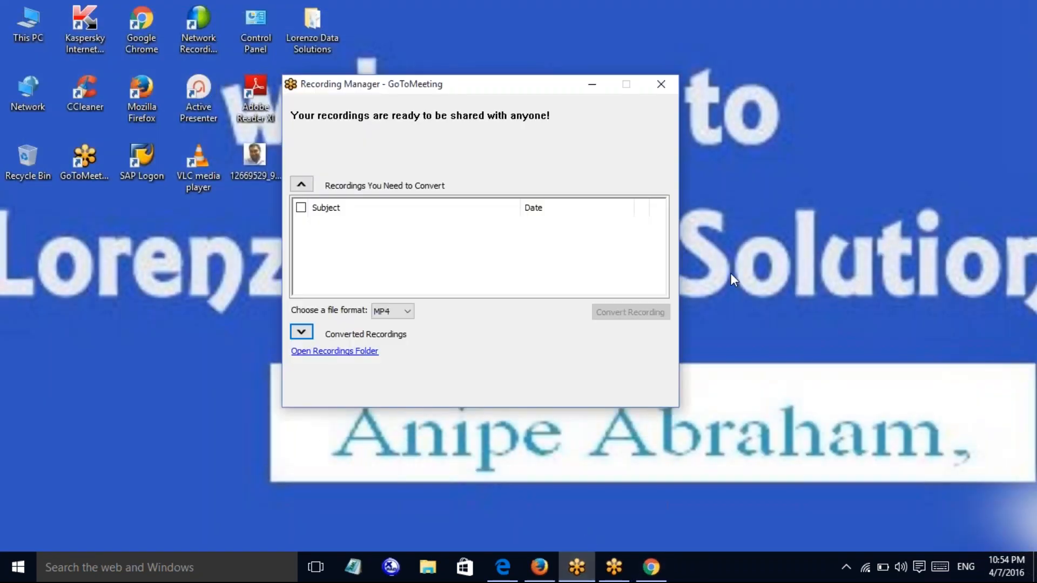